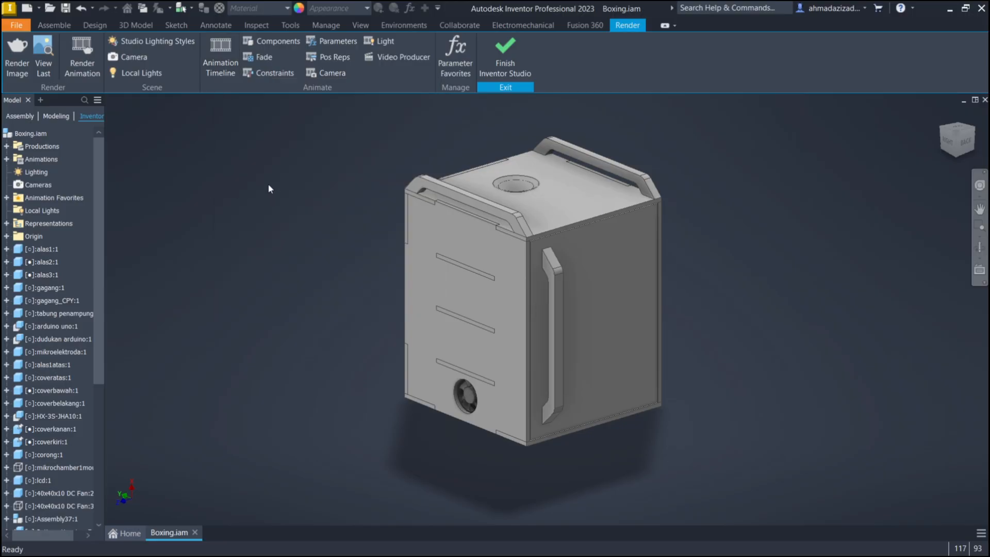
Start a component animation and choose the door, pintu:1, as the component to animate
left_click(259, 41)
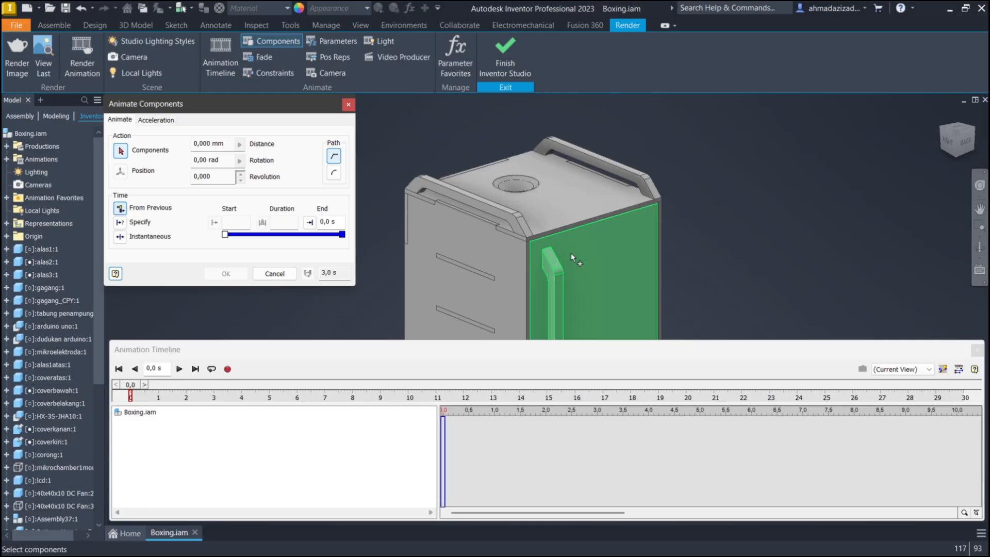
middle_click_drag(728, 242, 766, 217)
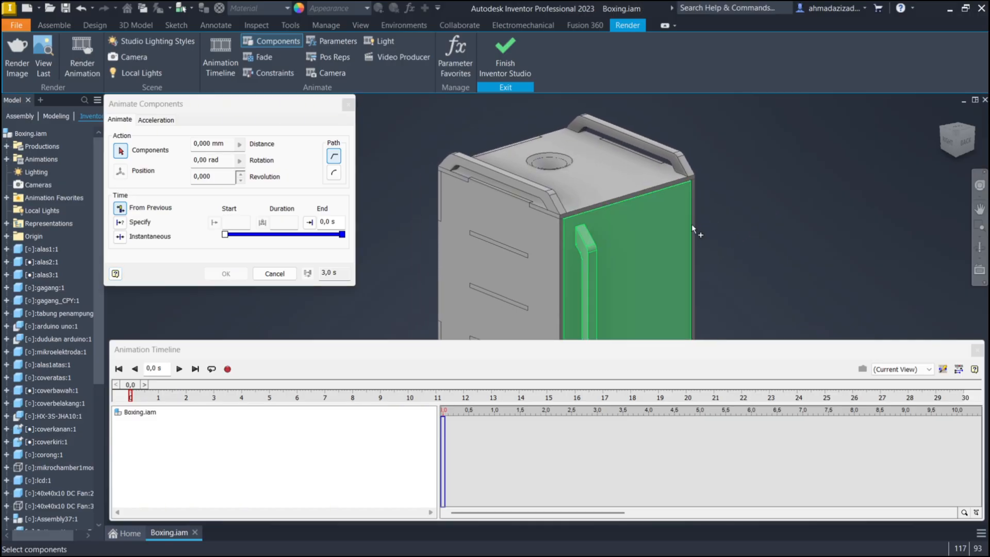
scroll(785, 217, "up", 3)
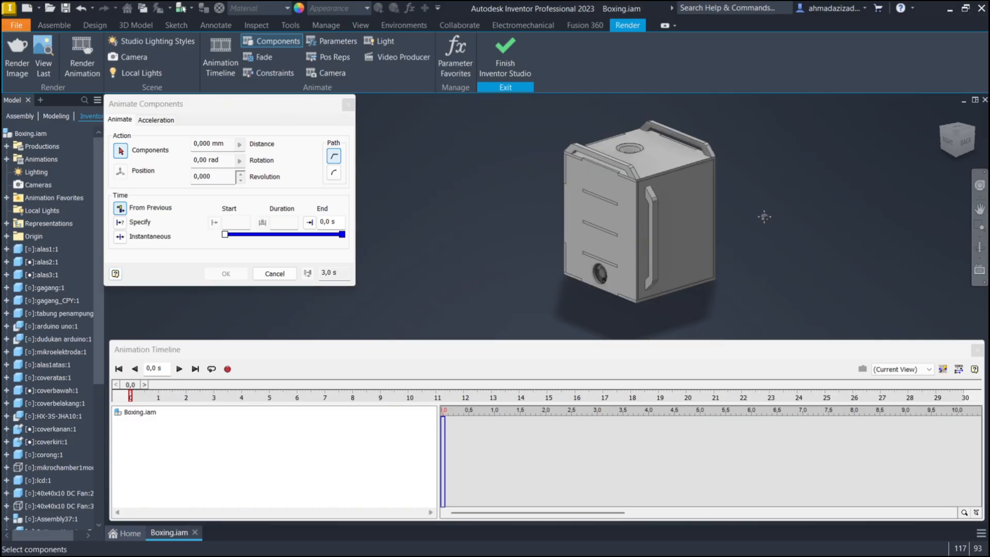
middle_click_drag(763, 215, 729, 223)
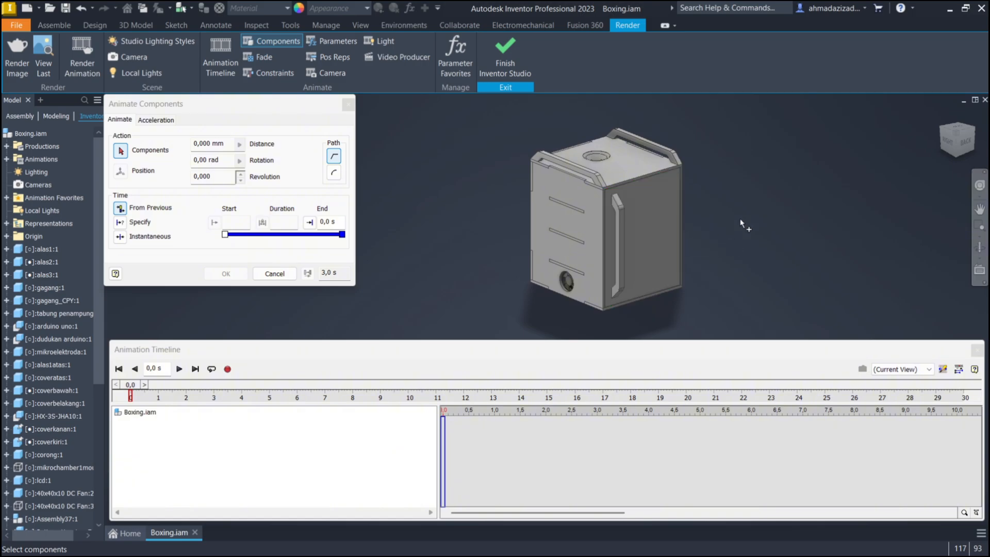
left_click(662, 218)
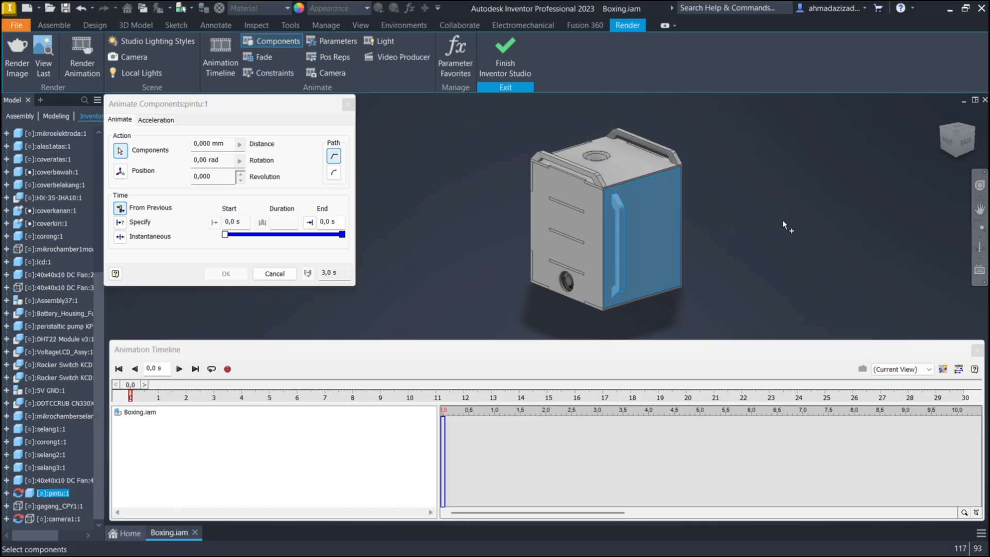
middle_click_drag(662, 218, 601, 220)
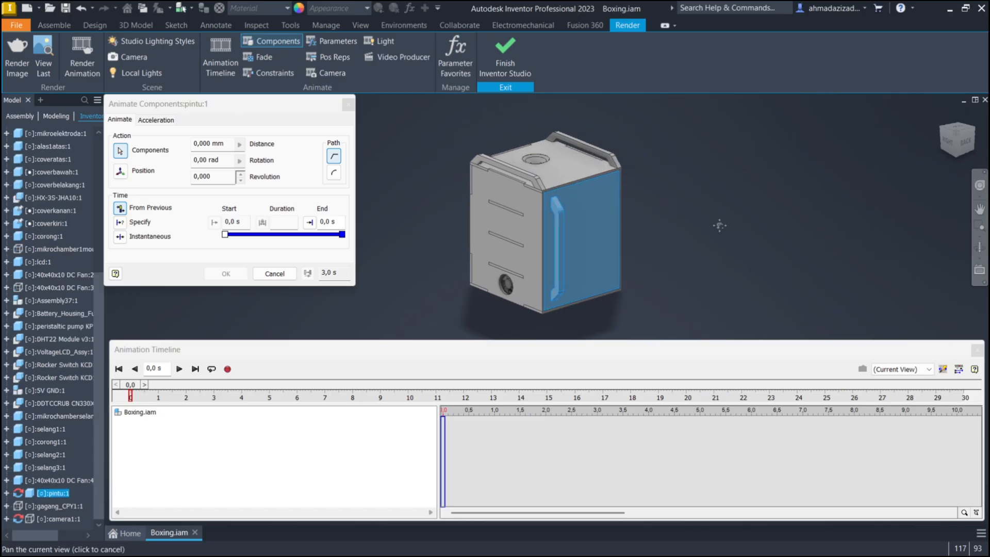
left_click(121, 171)
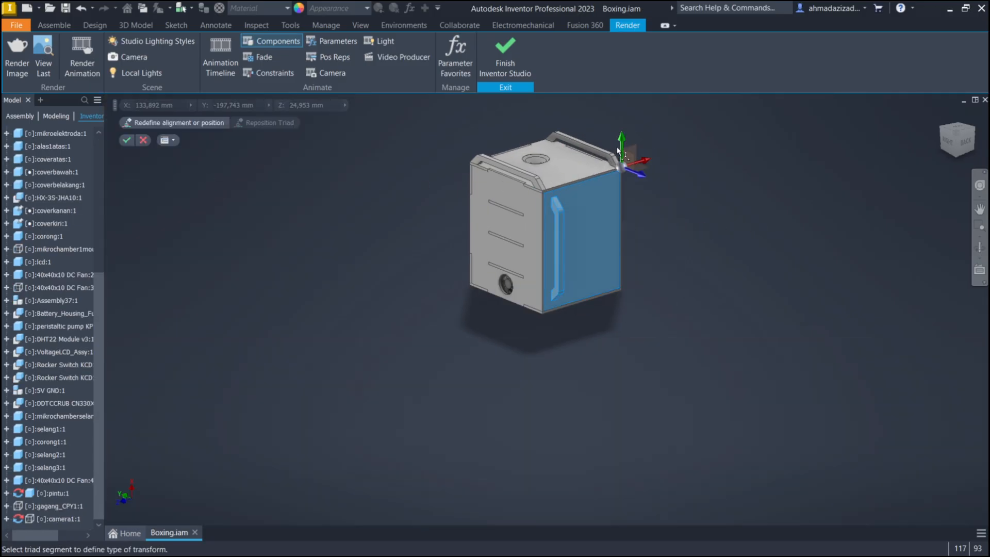
middle_click_drag(662, 159, 619, 203)
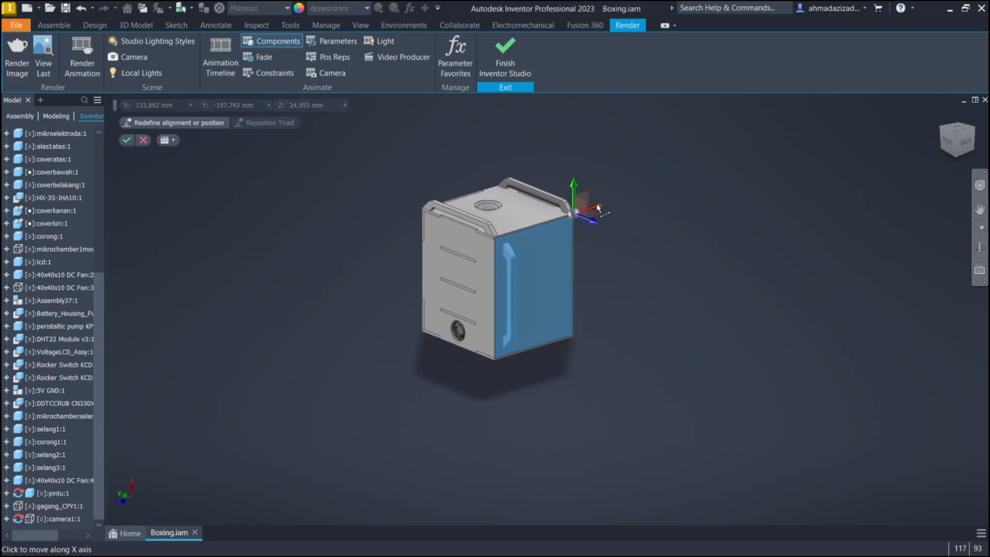
left_click_drag(603, 207, 750, 187)
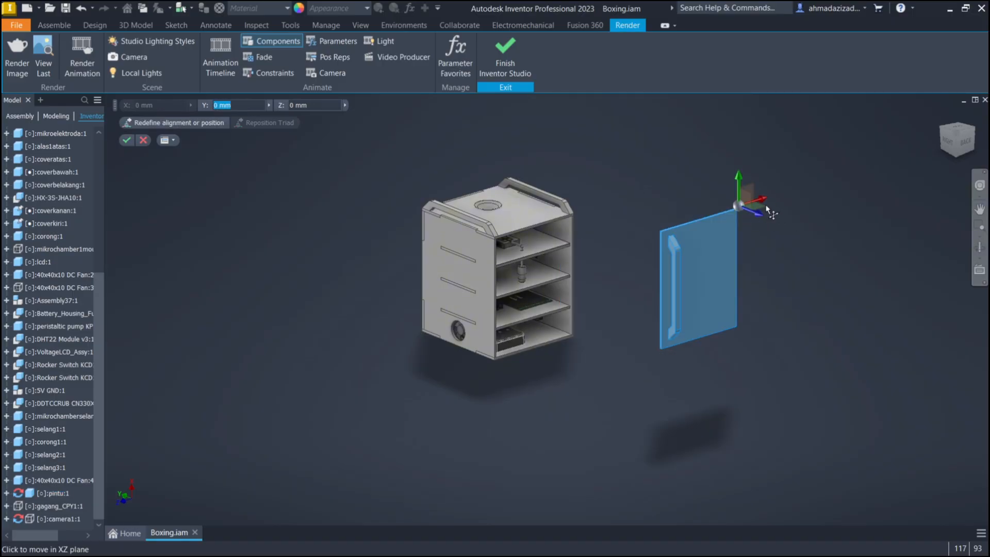
left_click(732, 187)
left_click_drag(732, 186, 629, 210)
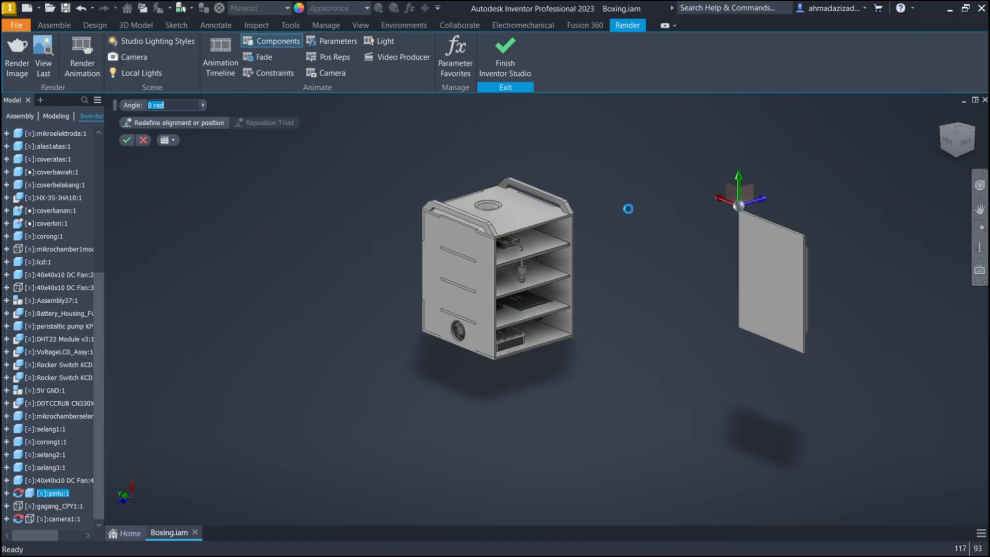
left_click_drag(760, 204, 805, 340)
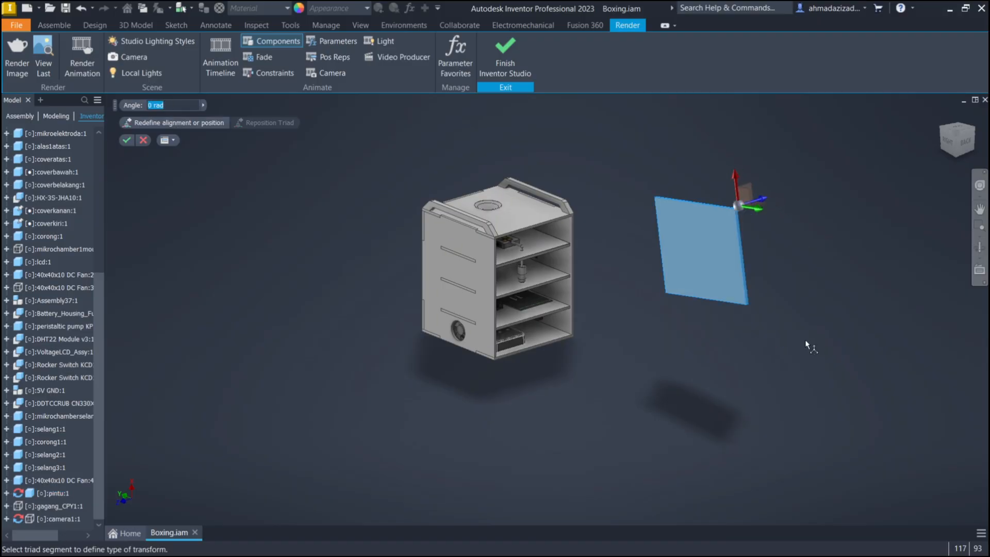
left_click(143, 141)
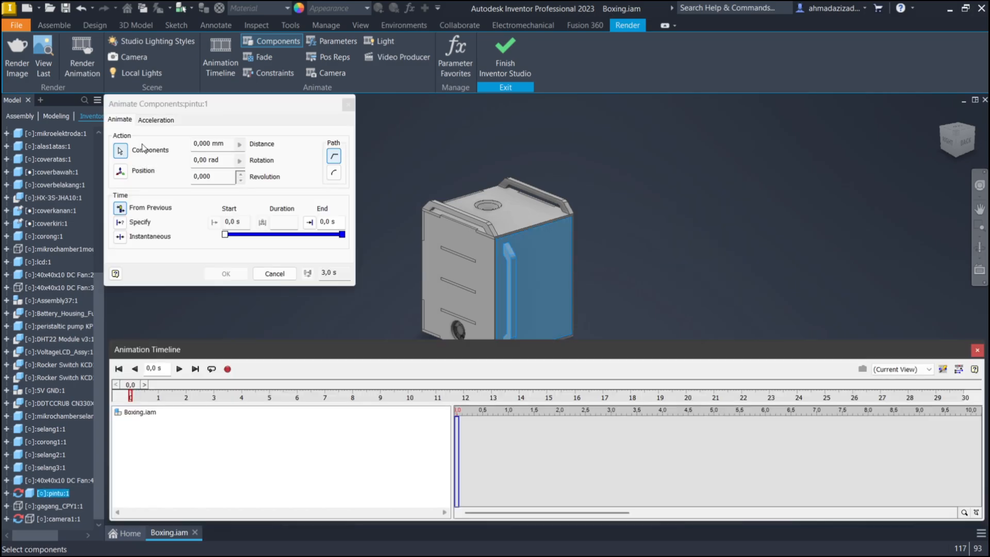
Swing the door open about 1,57 rad around the Y axis at its hinge edge and accept the new position
key("Escape")
key("Return")
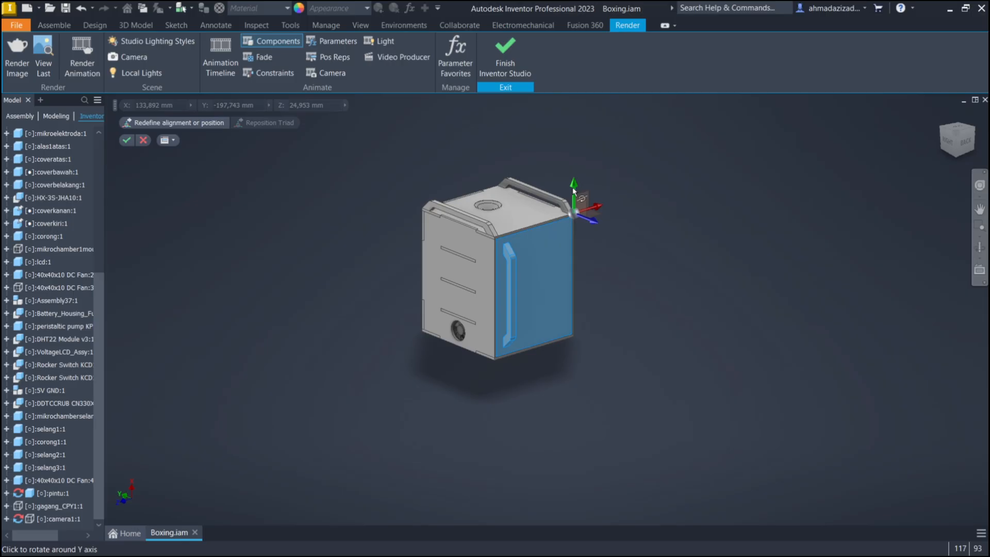
left_click_drag(573, 190, 392, 213)
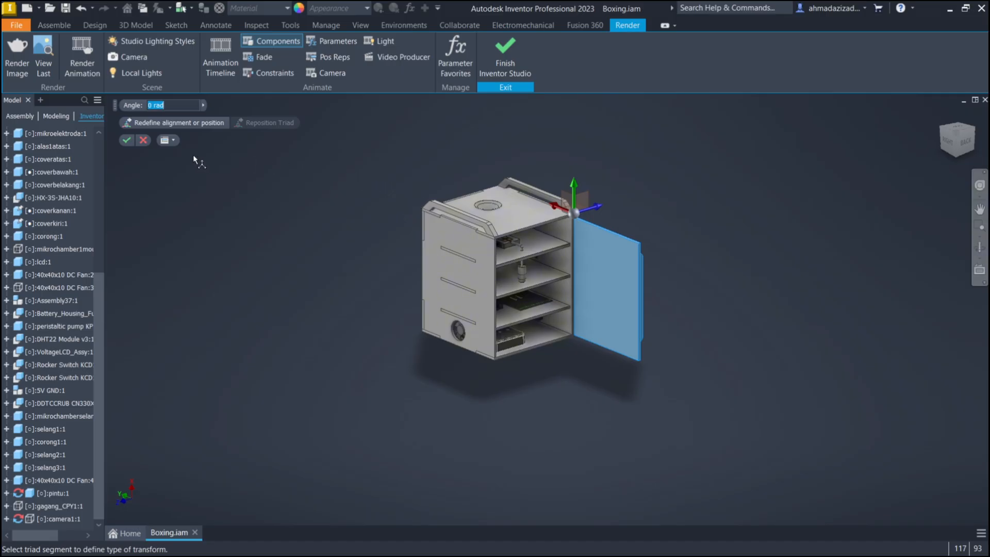
left_click(126, 140)
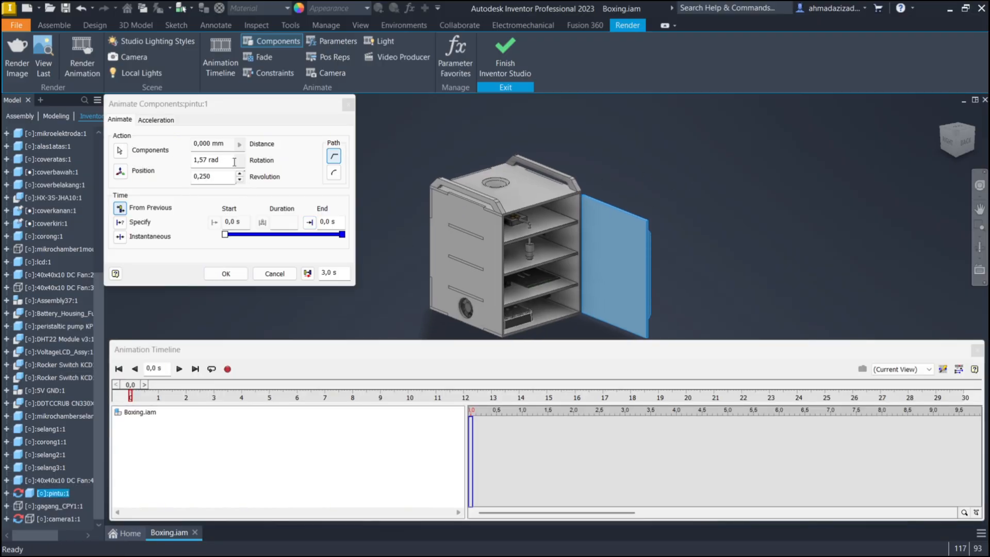
Try other revolution values for the door, stepping down to 0,000 and up to 0,300
left_click(240, 179)
left_click(240, 179)
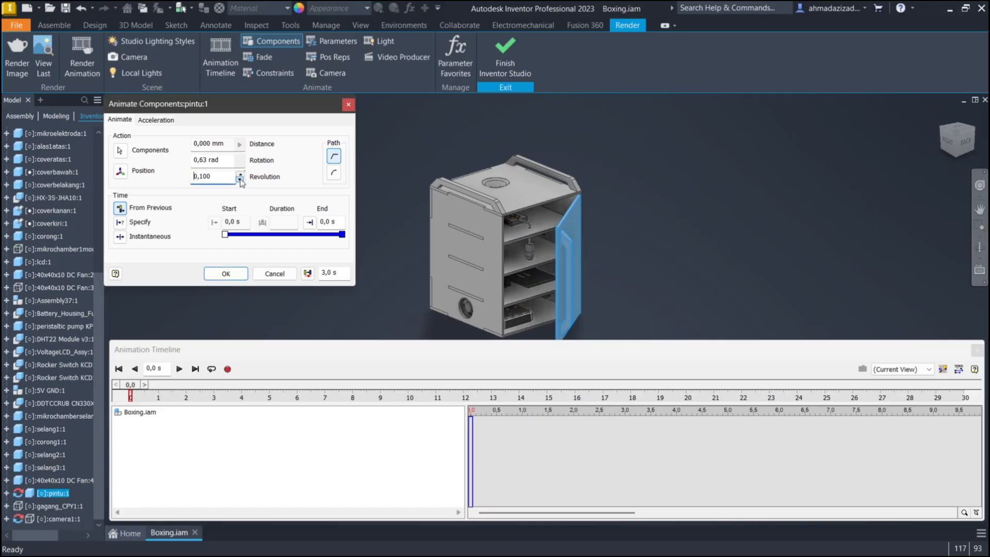
left_click(240, 179)
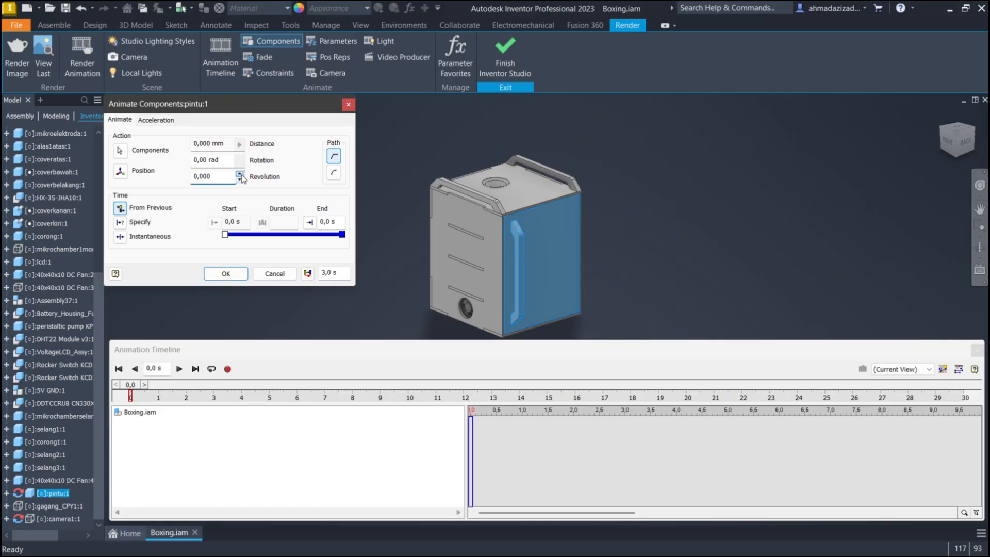
left_click(239, 174)
left_click(240, 174)
left_click(240, 174)
left_click(240, 174)
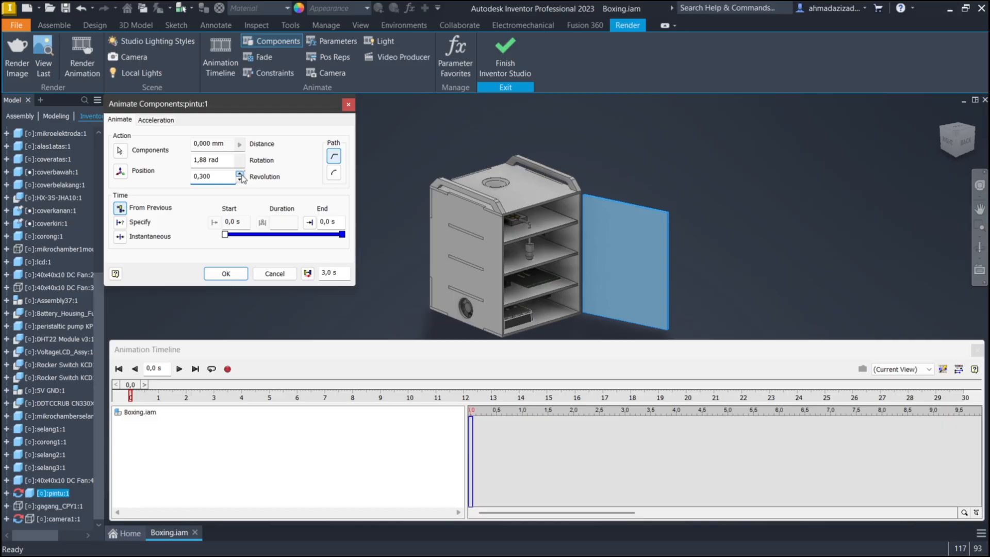
Set the door's rotation to 0,250 revolutions and switch its motion path to the smooth option
left_click_drag(215, 177, 200, 181)
type("2")
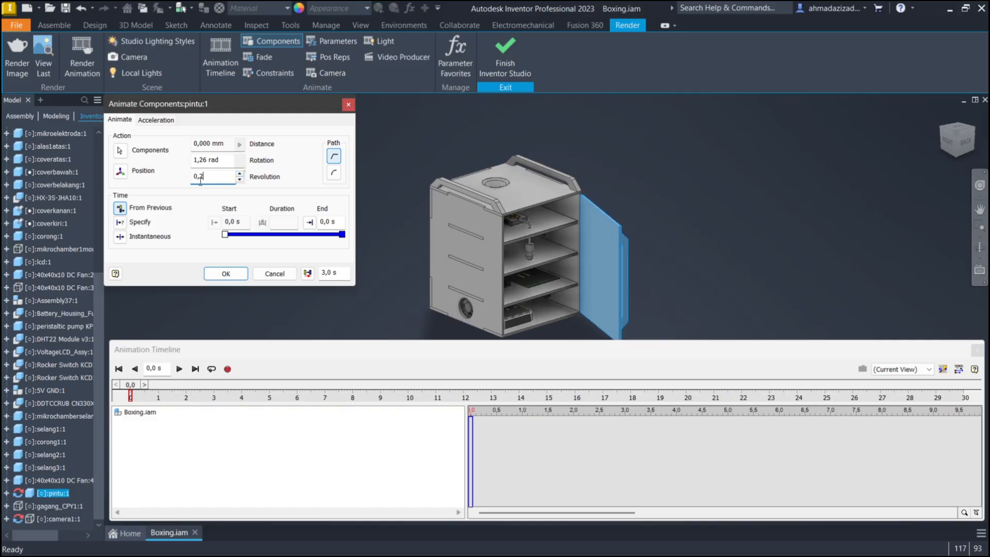
type("50")
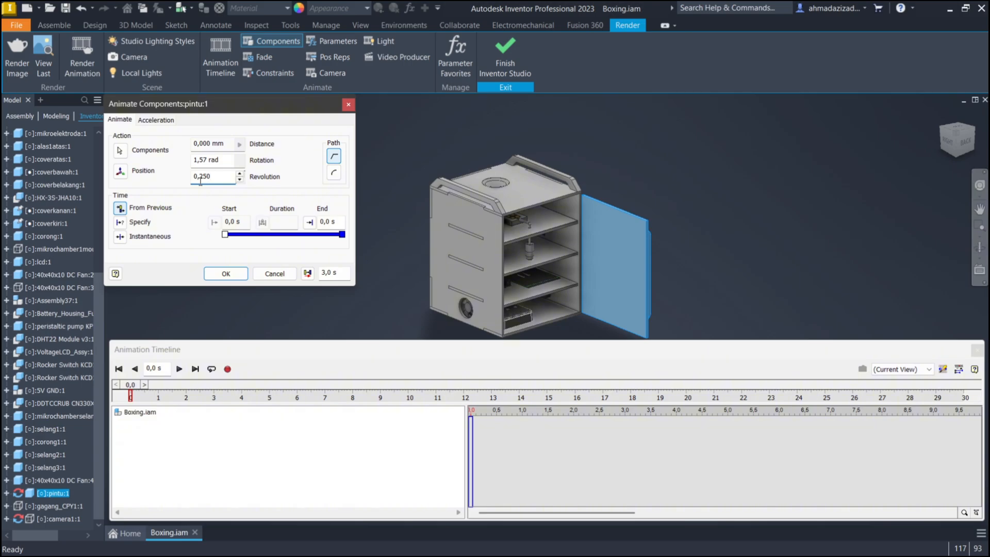
left_click(335, 178)
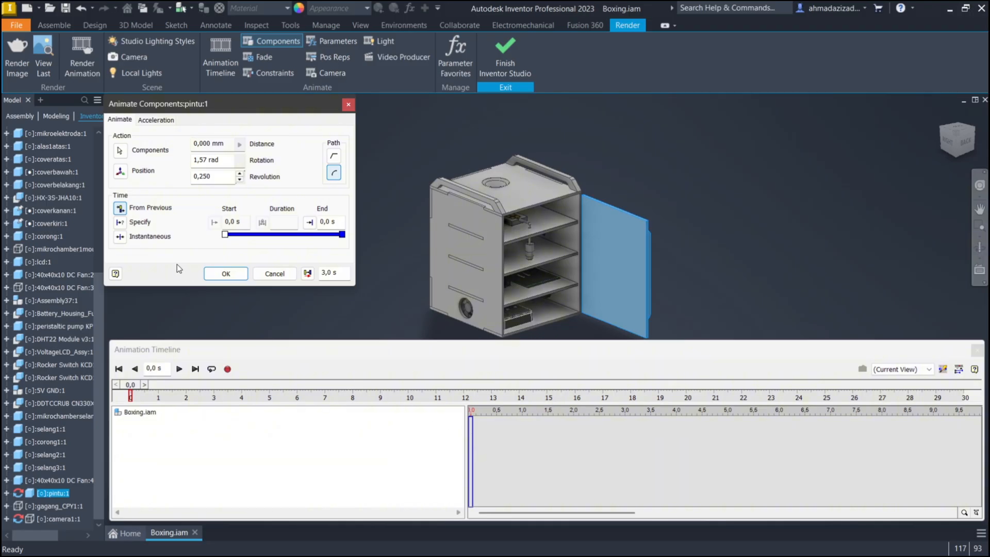
Use specified timing for the door's motion, with the end time at 2 s
left_click(120, 222)
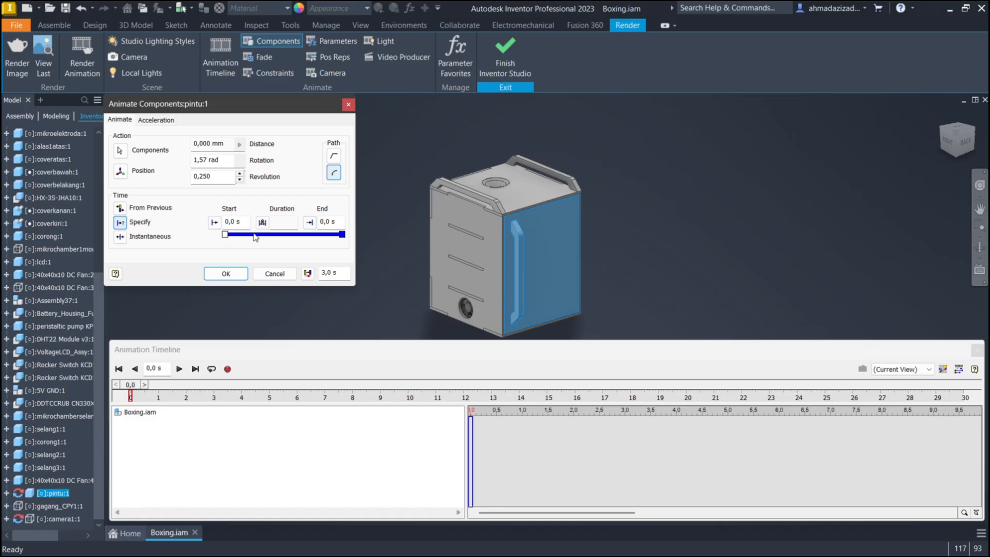
left_click(120, 237)
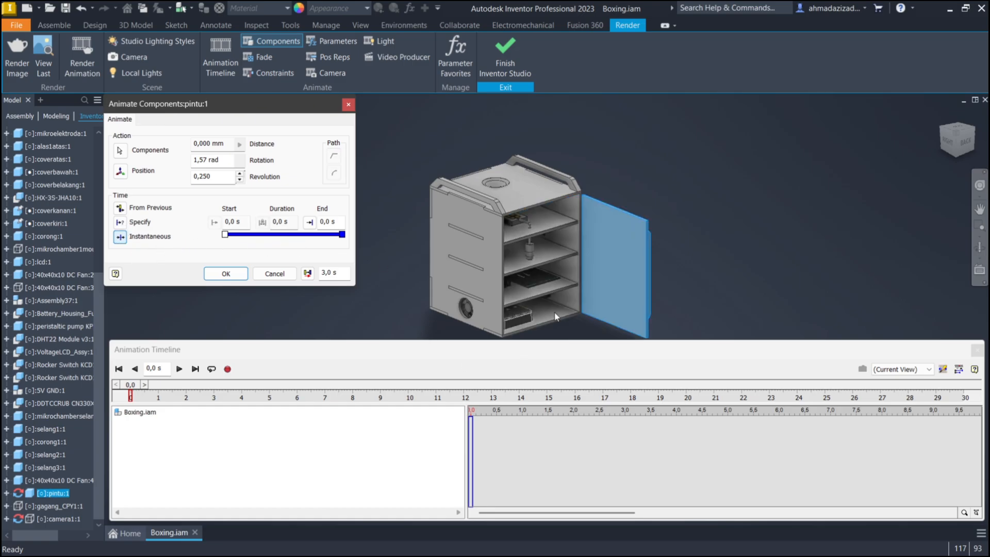
left_click(120, 222)
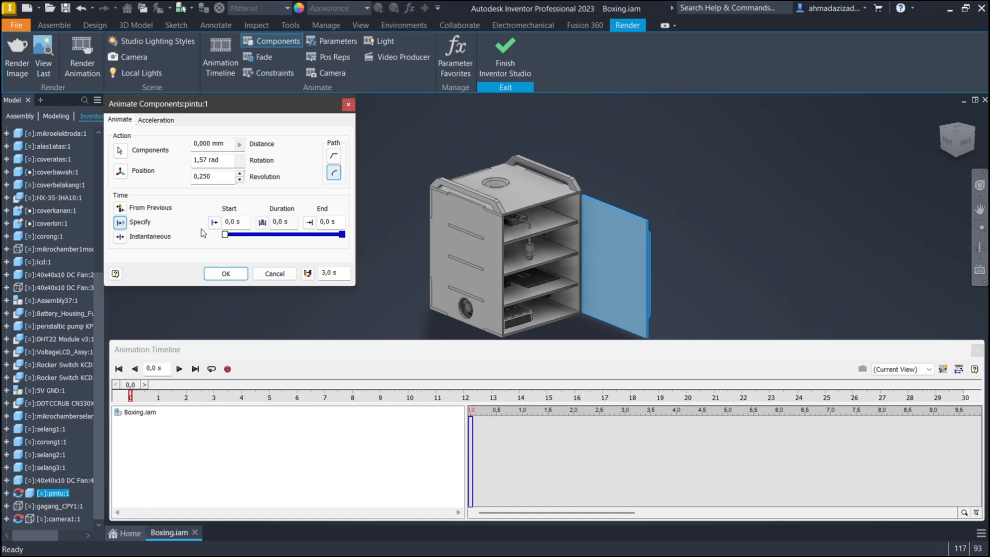
left_click(327, 221)
type("2")
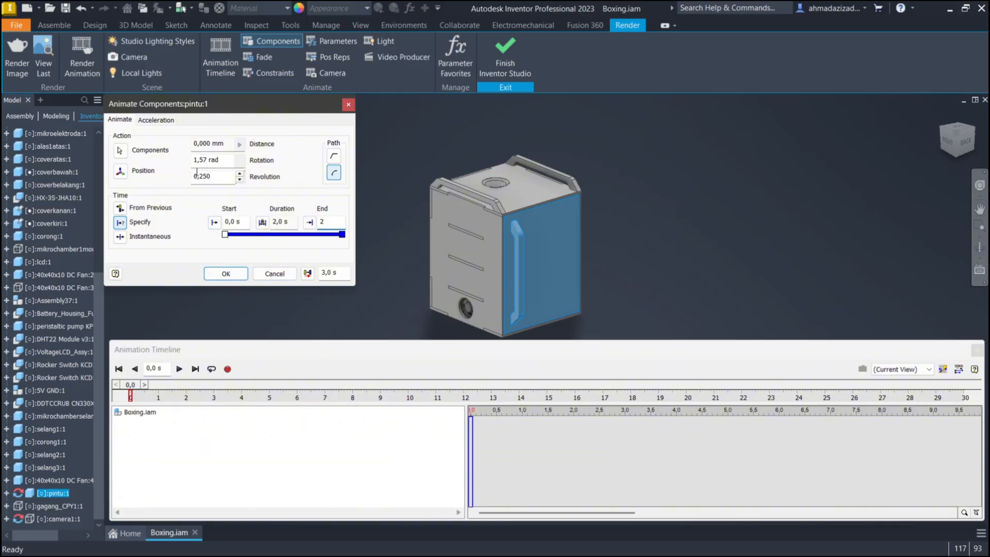
Review the velocity profile, keeping the default setting, and create the door animation
left_click(154, 120)
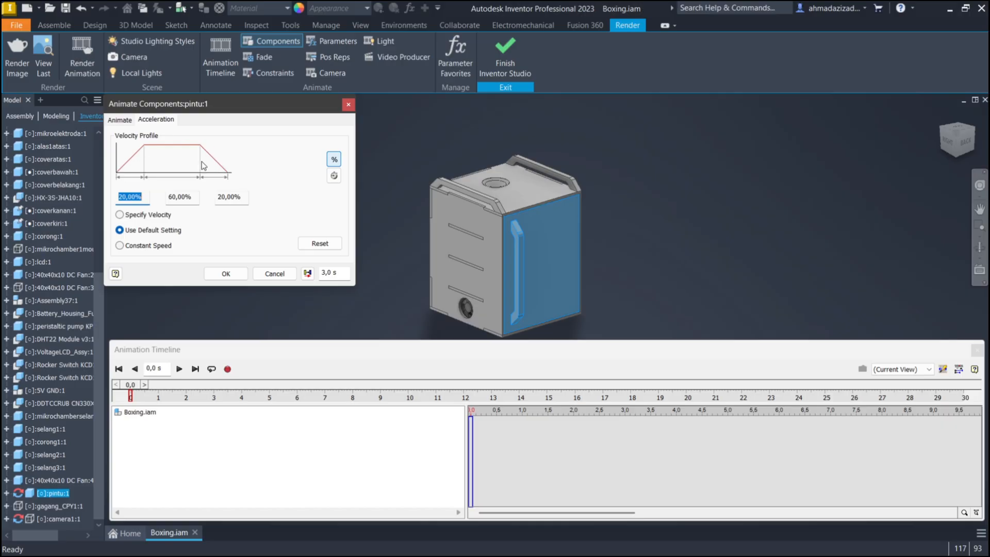
left_click(124, 120)
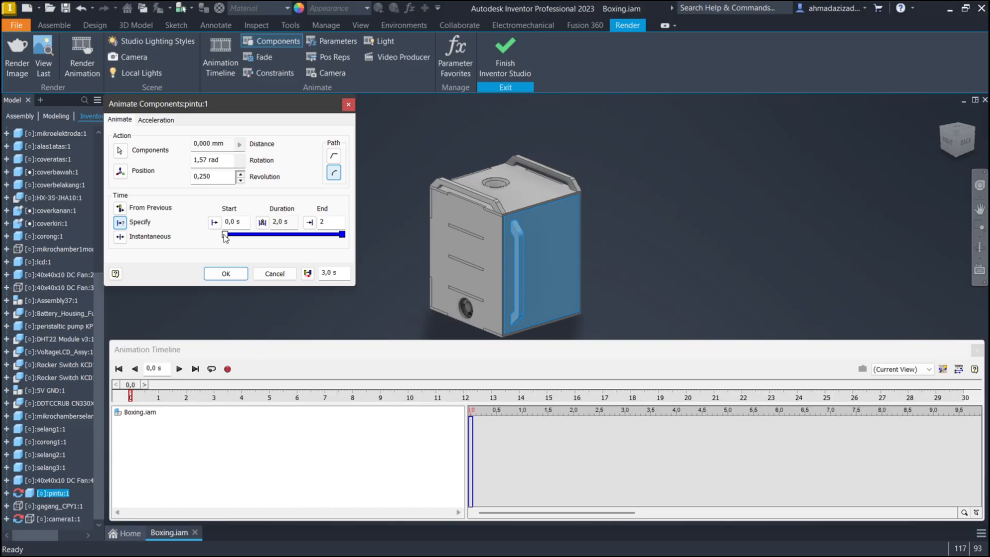
left_click(225, 273)
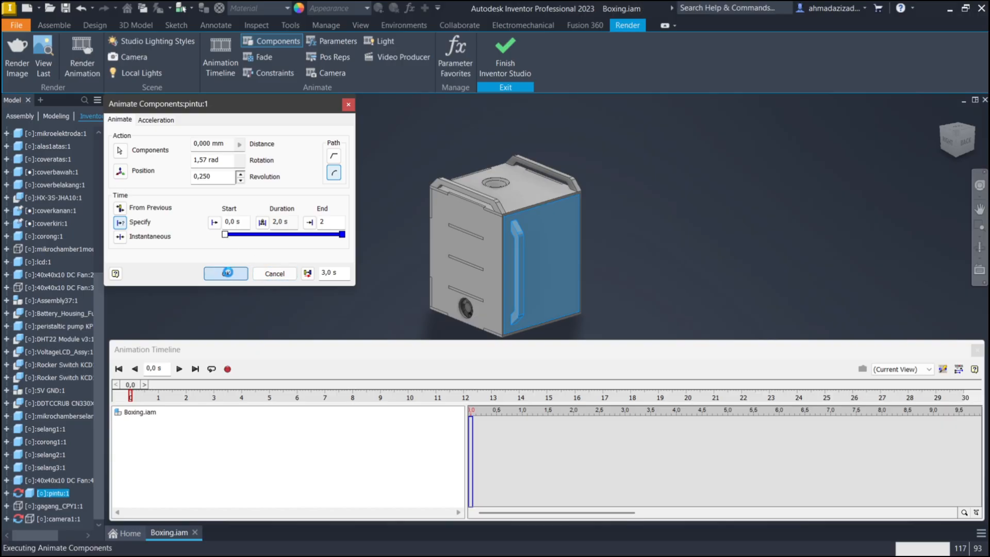
Scrub the door animation back to 0,0 s, and collapse and re-expand the timeline's action editor
middle_click_drag(728, 265, 717, 230)
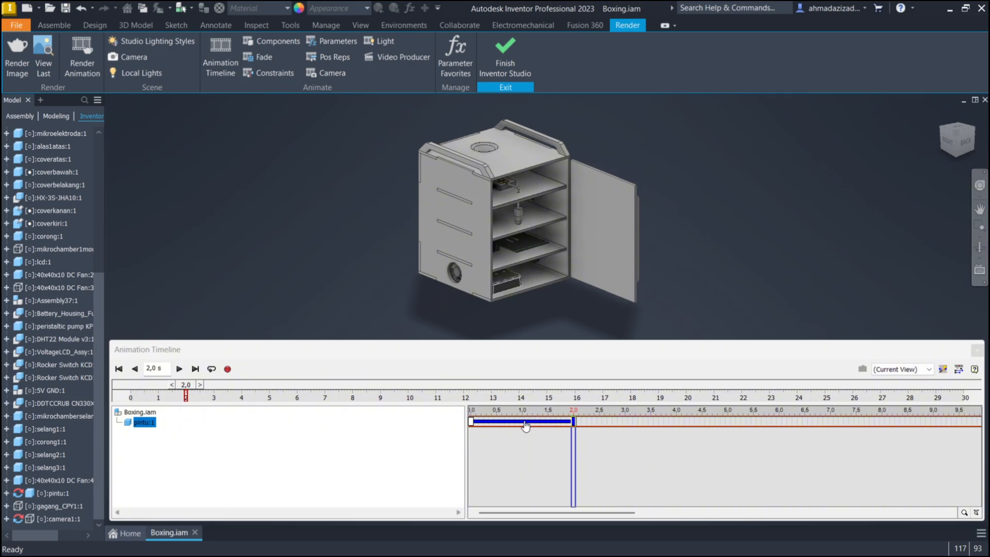
left_click_drag(573, 439, 510, 426)
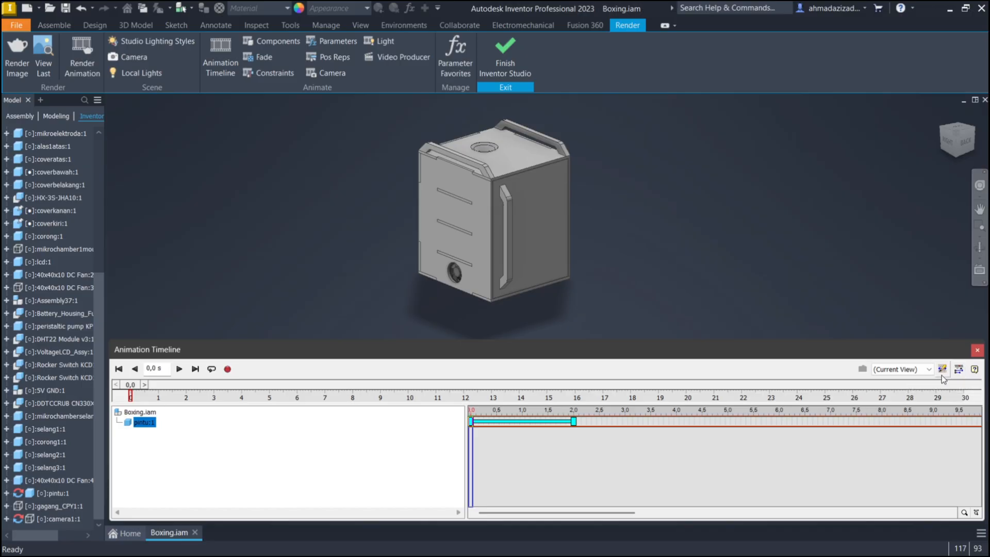
left_click(959, 370)
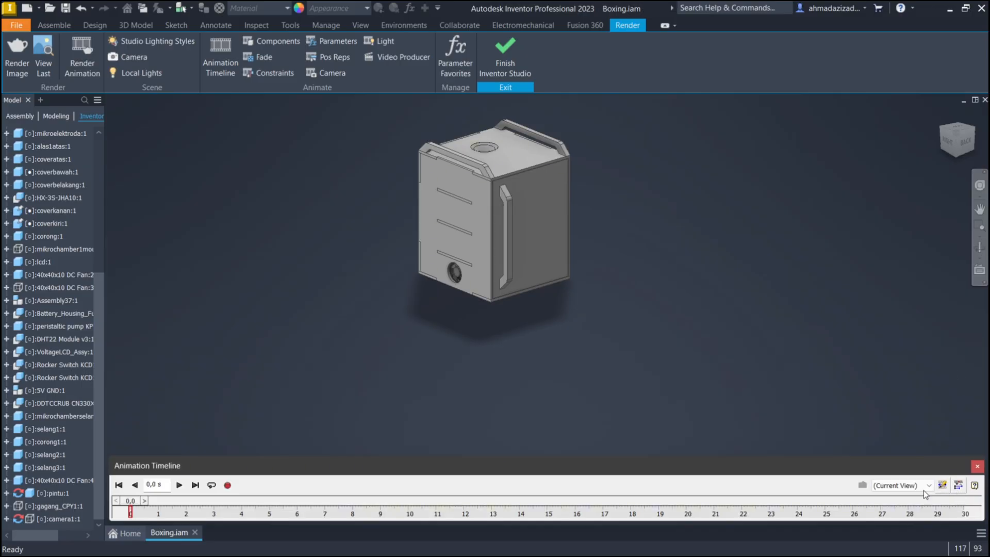
left_click(958, 485)
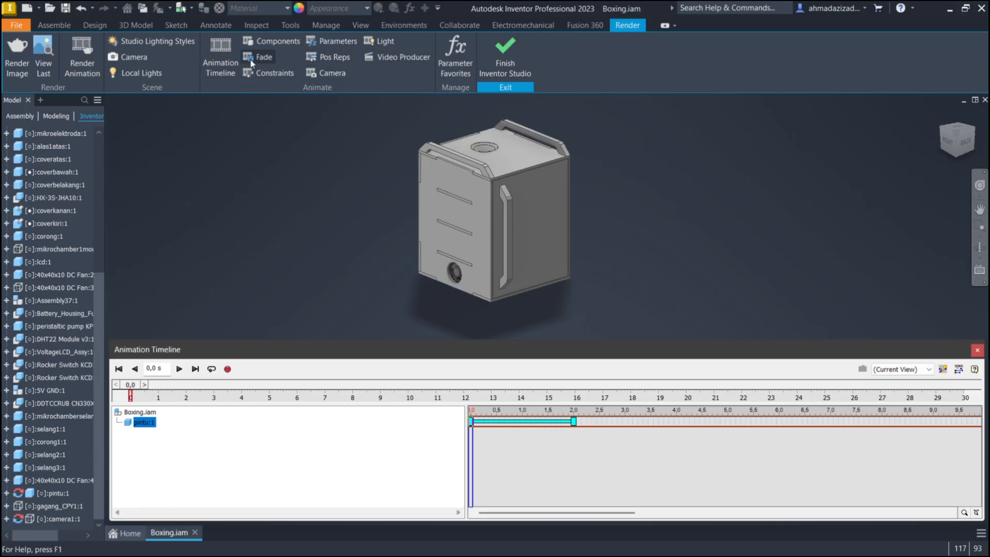
Start a fade animation for the top cover coveratas:1 and its two handles, ending at 0% opacity
middle_click_drag(329, 199, 323, 217)
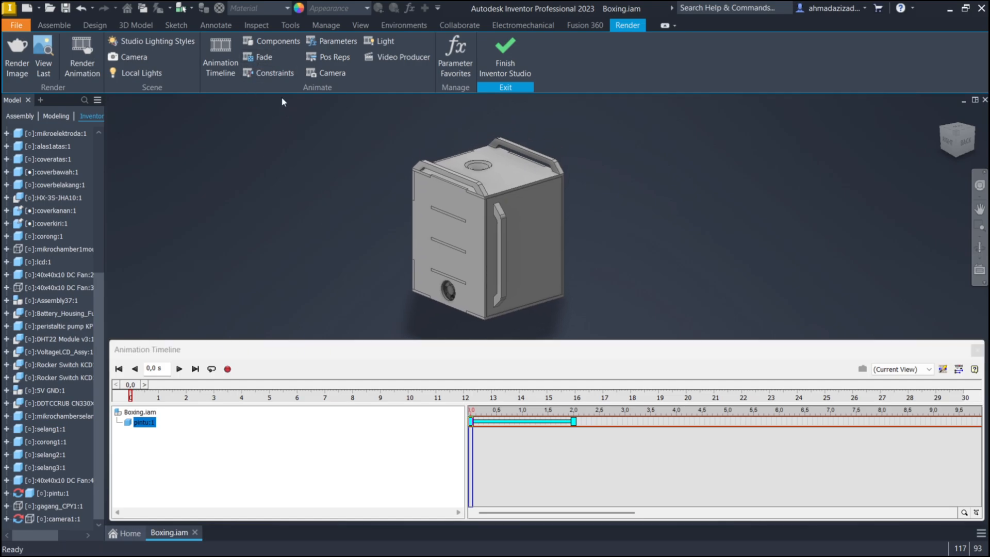
left_click(261, 60)
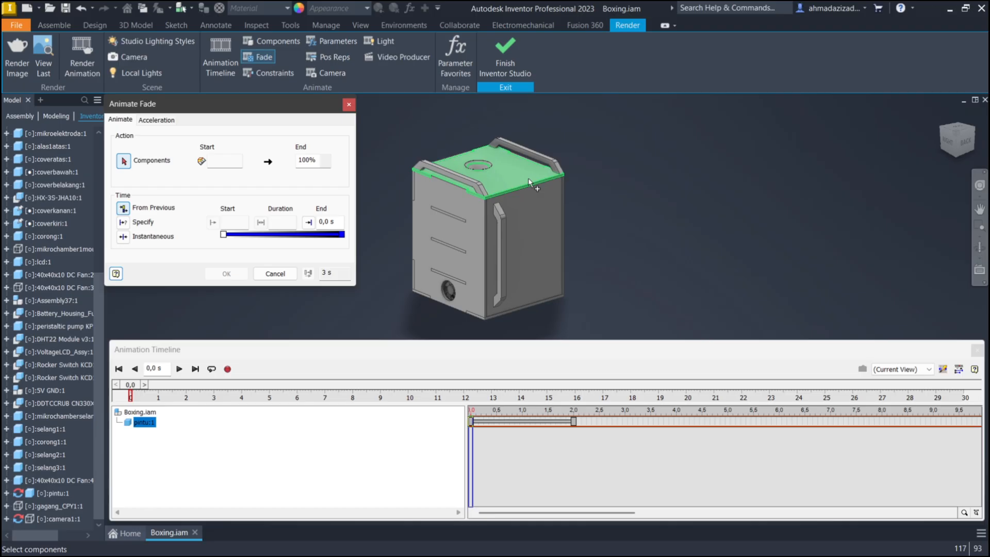
middle_click_drag(682, 233, 716, 235)
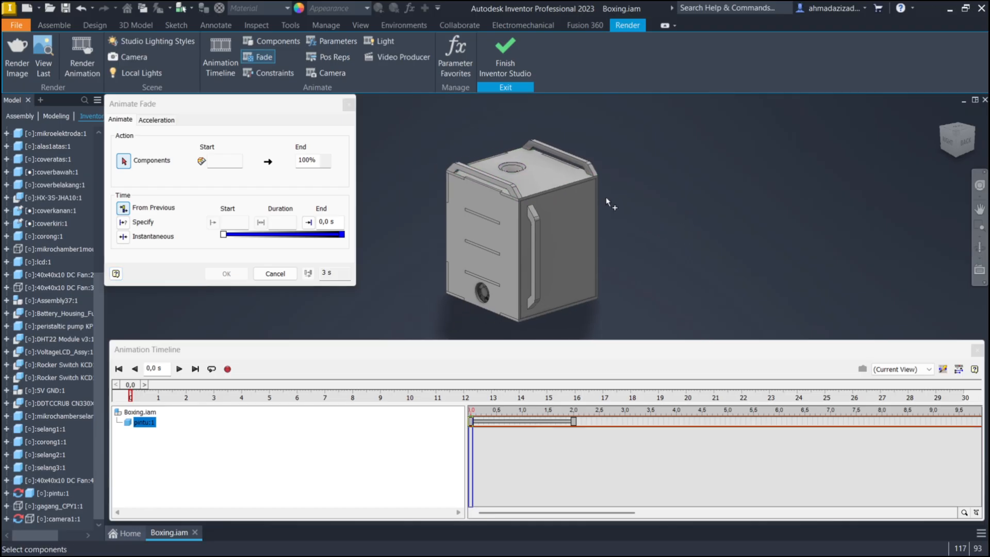
left_click(549, 175)
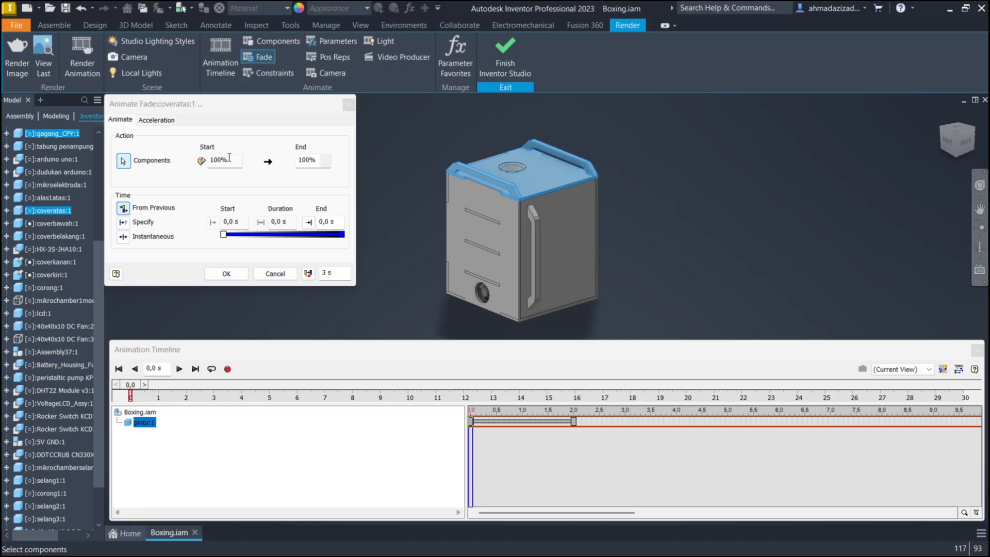
left_click(319, 161)
type("0")
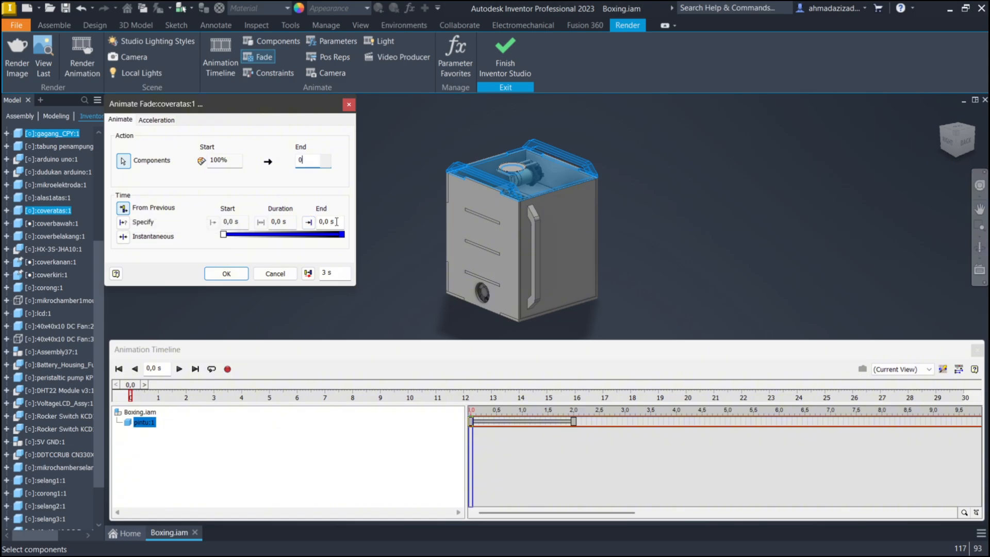
Set the fade's end time to 2 s, review its velocity profile, and create the fade
left_click(310, 223)
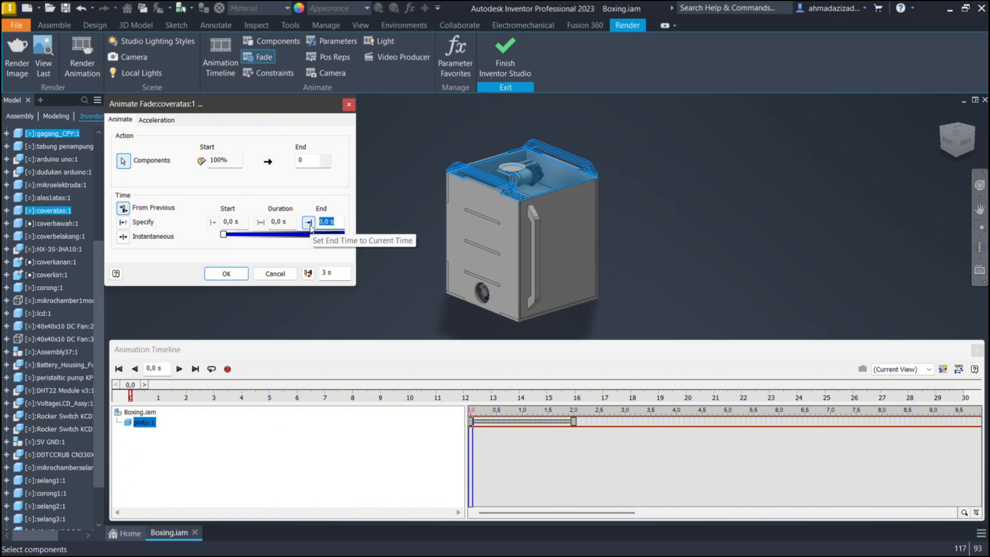
type("2")
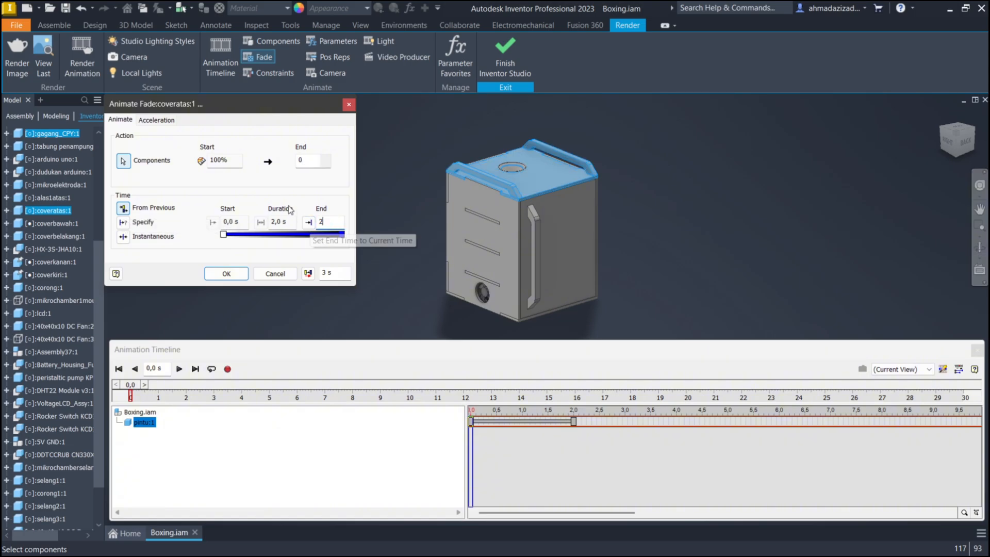
left_click(158, 122)
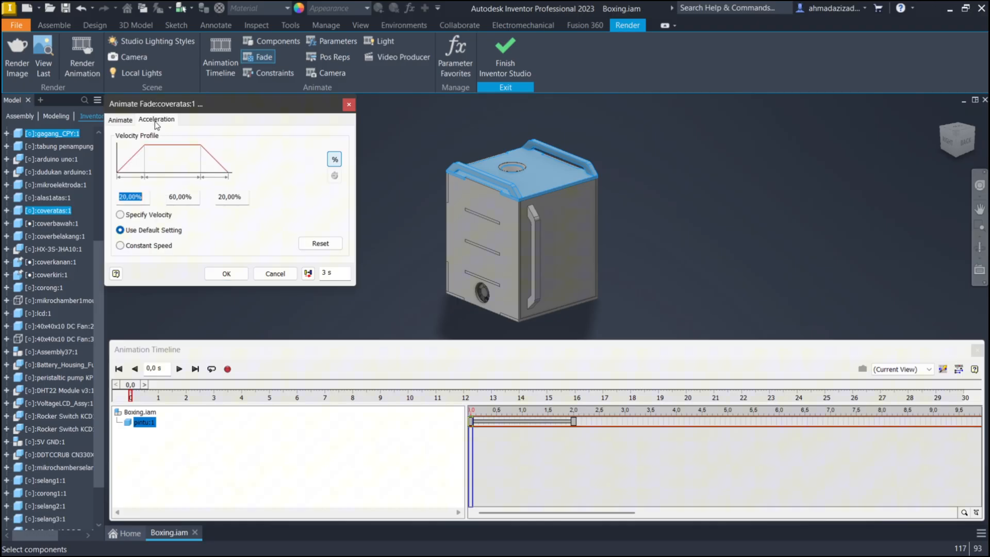
left_click(129, 121)
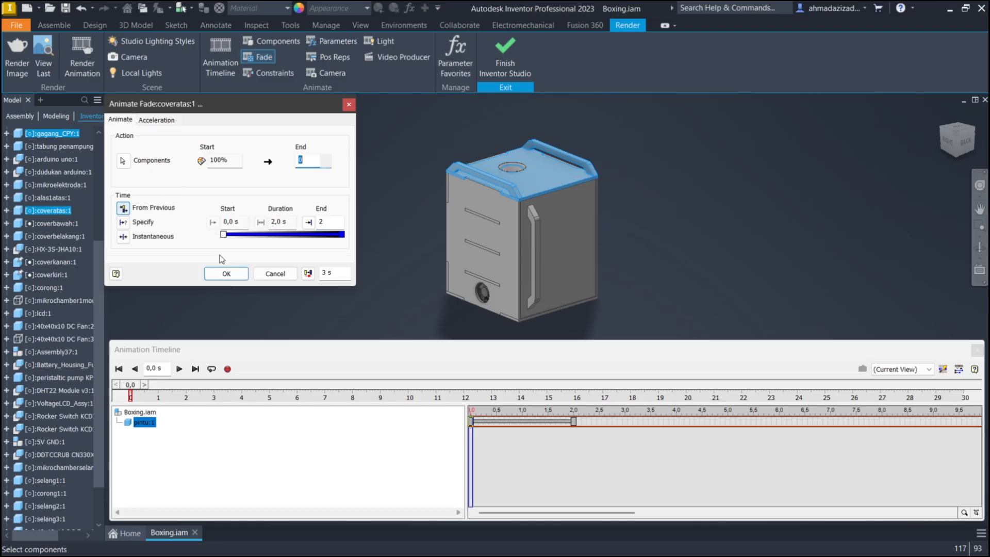
left_click(227, 275)
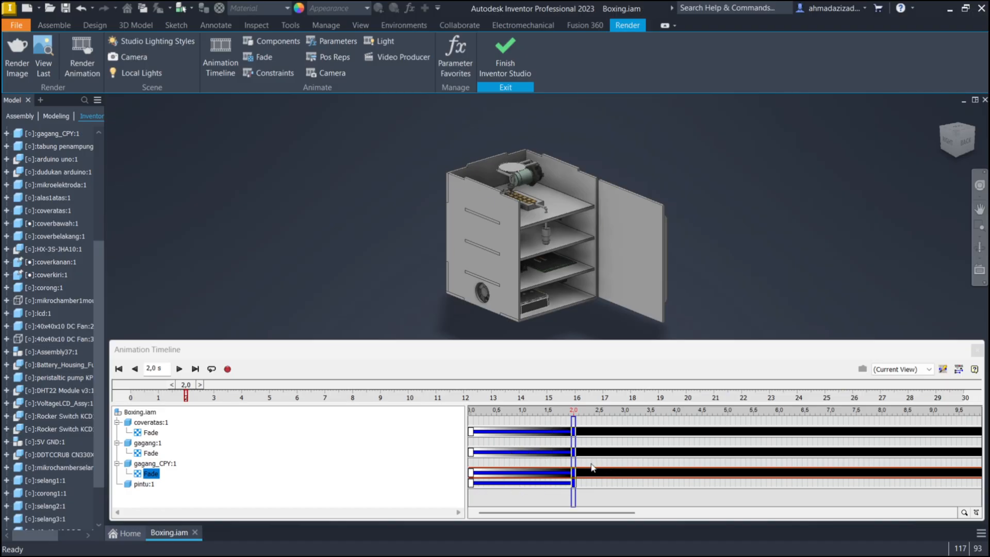
Shift the fades of coveratas:1, gagang:1 and gagang_CPY:1 together so they run from 2,0 s to 4,0 s
left_click(531, 433)
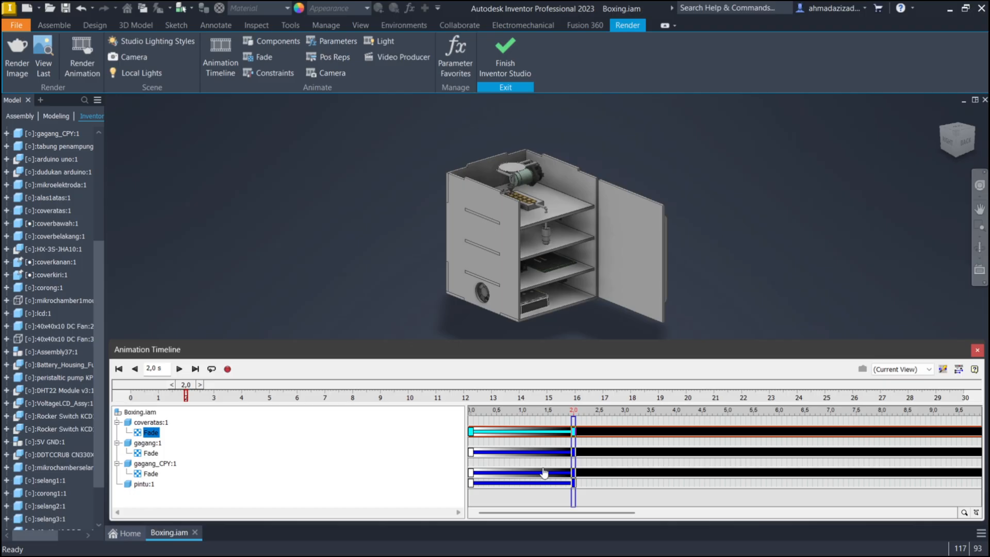
left_click(534, 453, "ctrl")
left_click(545, 473, "ctrl")
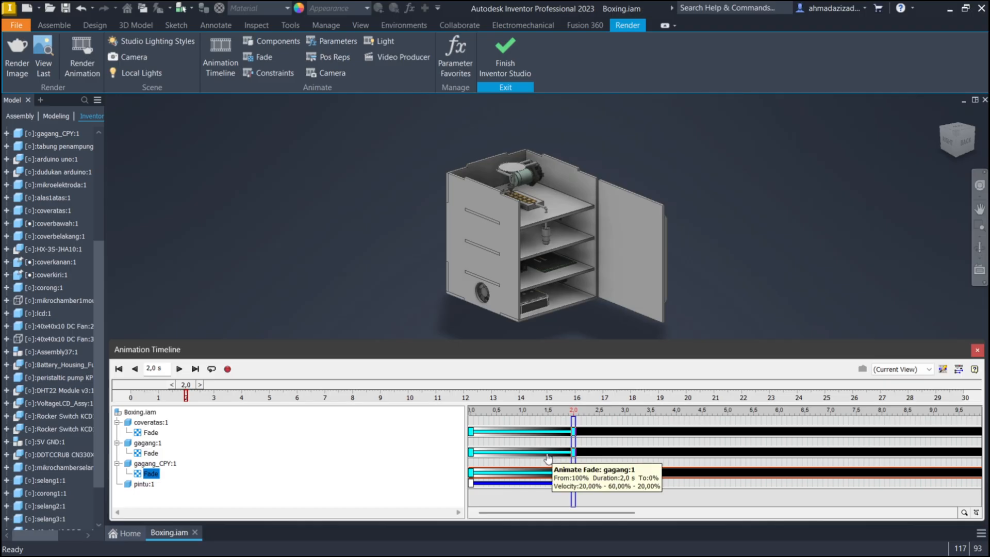
left_click_drag(547, 452, 648, 458)
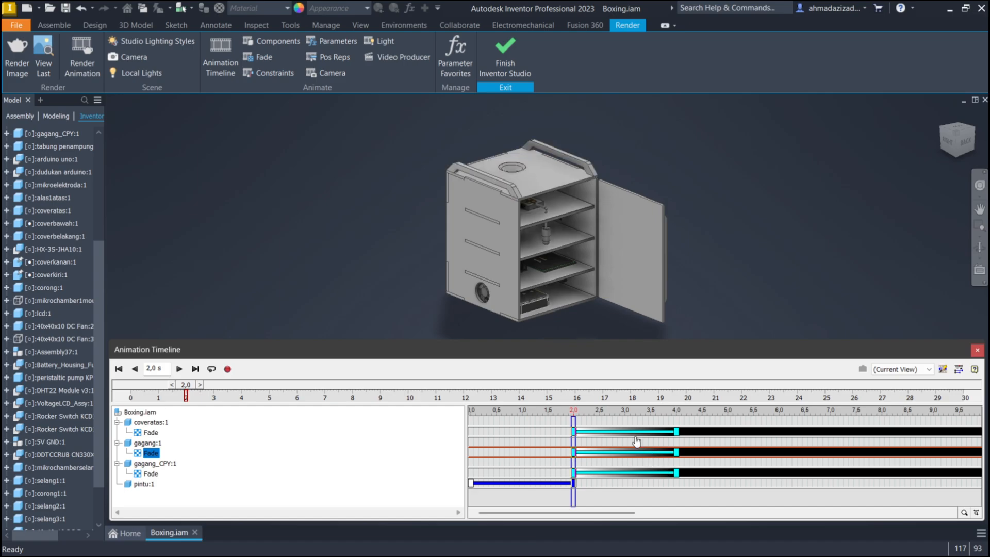
Play the animation from 0,0 s through the door opening and the fades, and stop it
left_click_drag(575, 422, 470, 435)
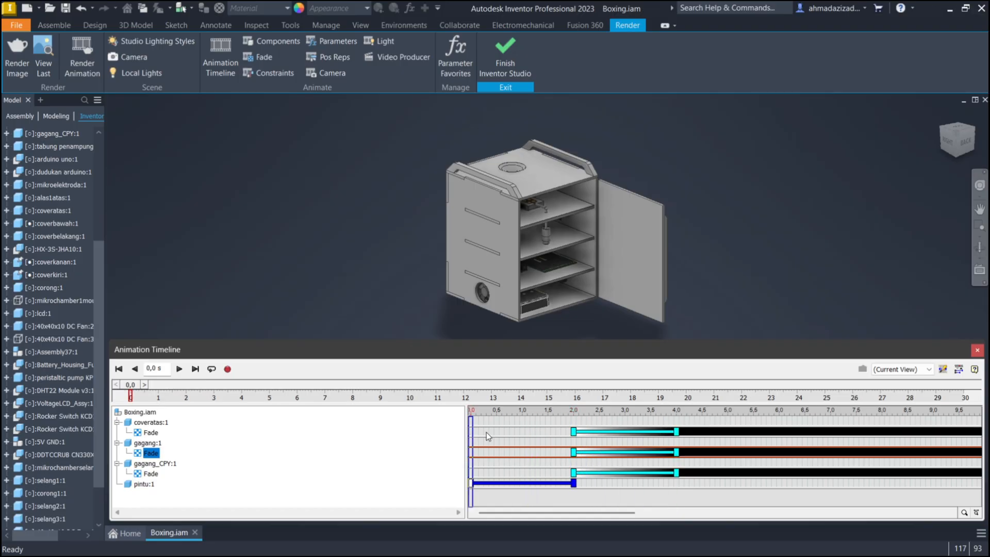
left_click(179, 368)
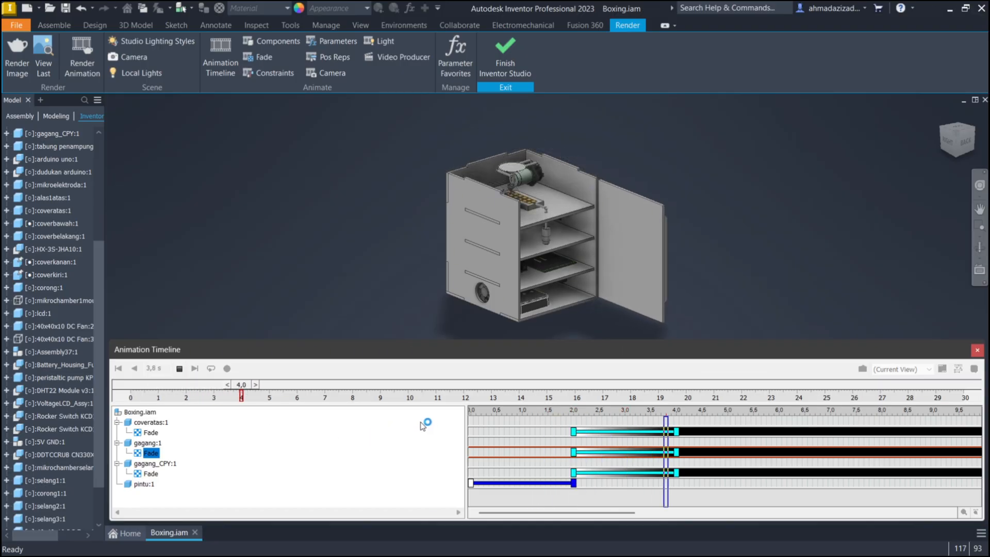
left_click(180, 368)
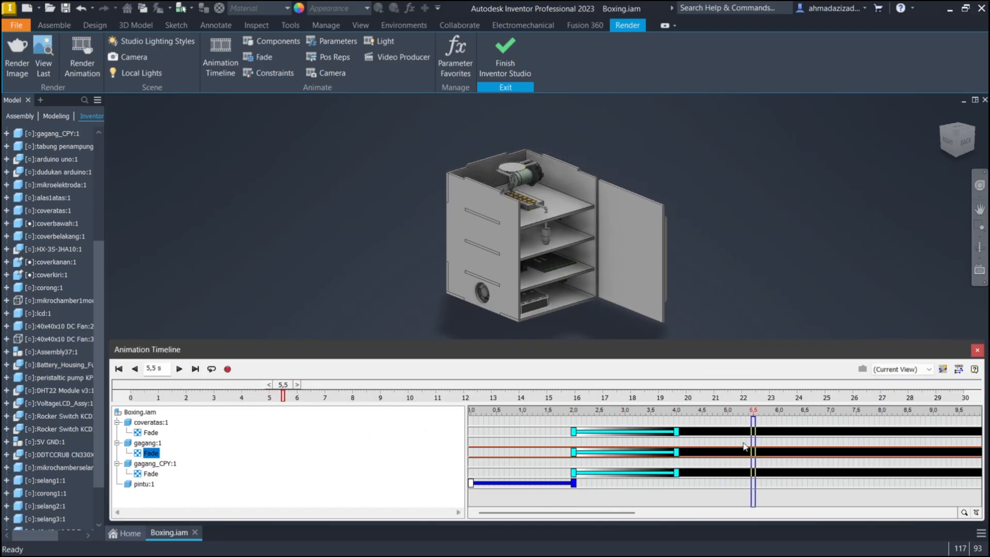
Set the timeline to 4,0 s and start a constraint animation on the Mate:3 constraint of alas2:1
left_click_drag(753, 422, 675, 421)
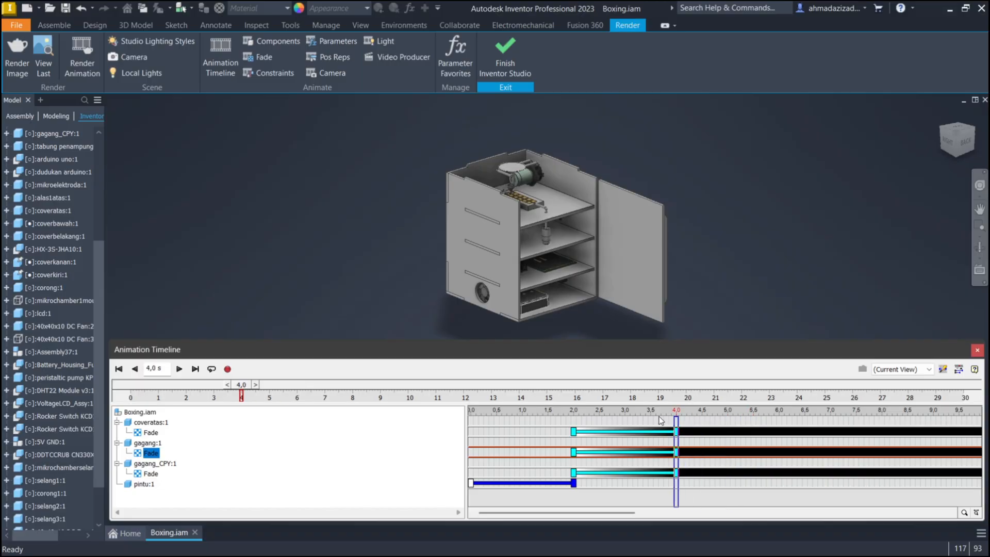
left_click(263, 75)
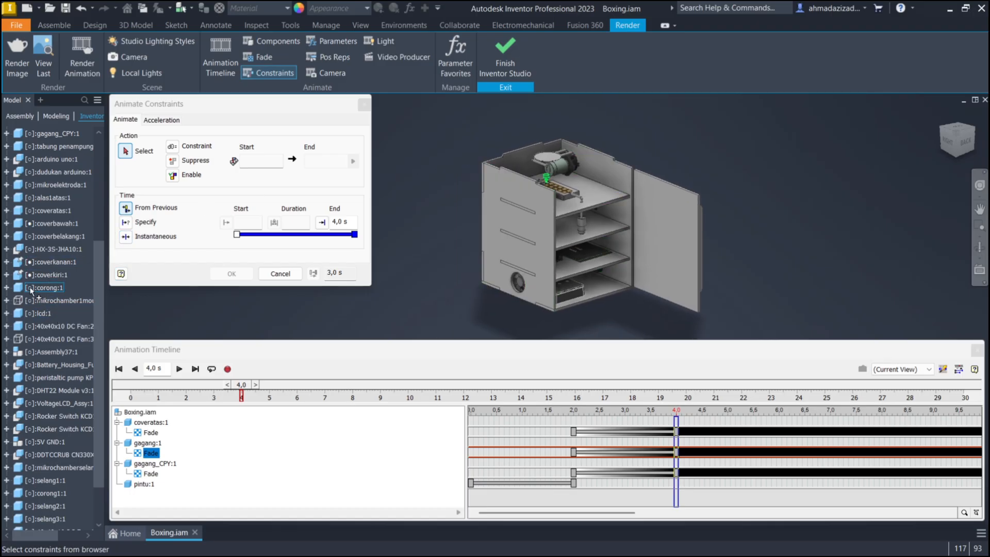
scroll(30, 291, "up", 5)
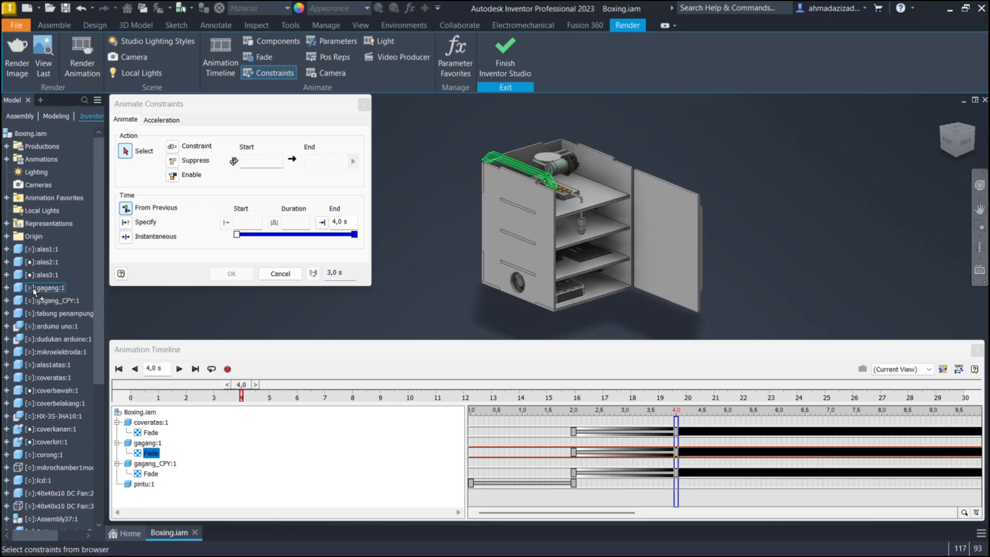
left_click(7, 249)
left_click(6, 274)
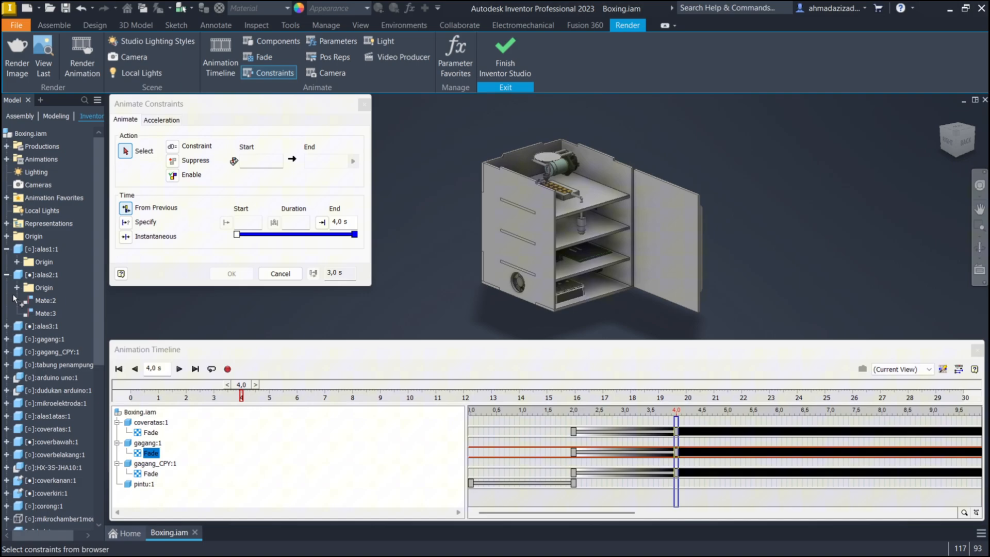
left_click(51, 313)
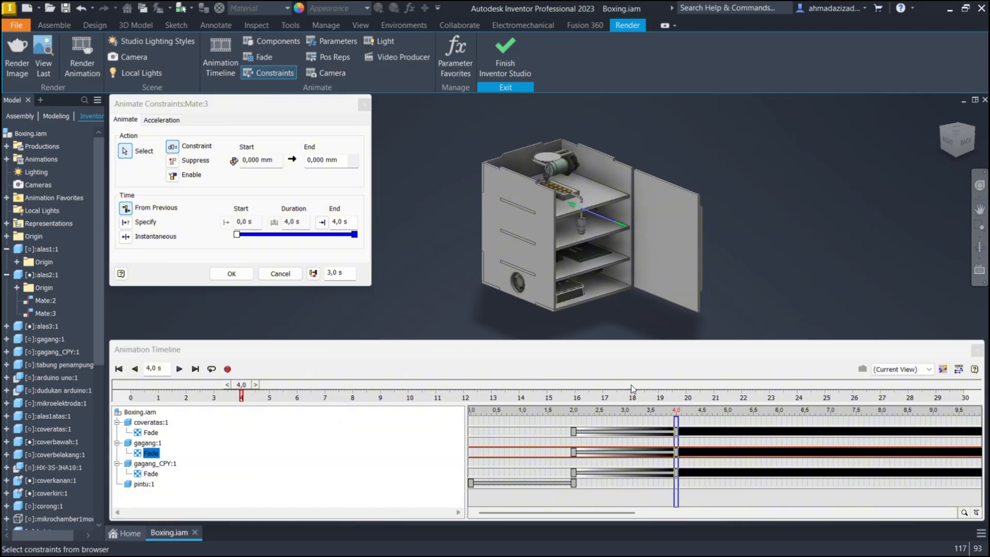
Set the Mate:3 end offset to 200 mm and its end time to 2 s, and create the constraint animation
left_click(337, 163)
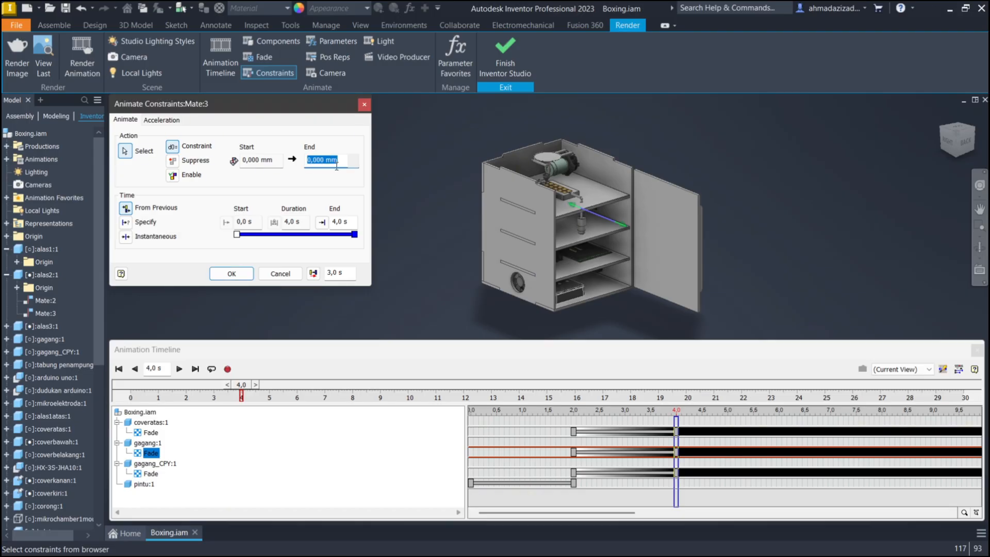
type("200")
left_click(322, 223)
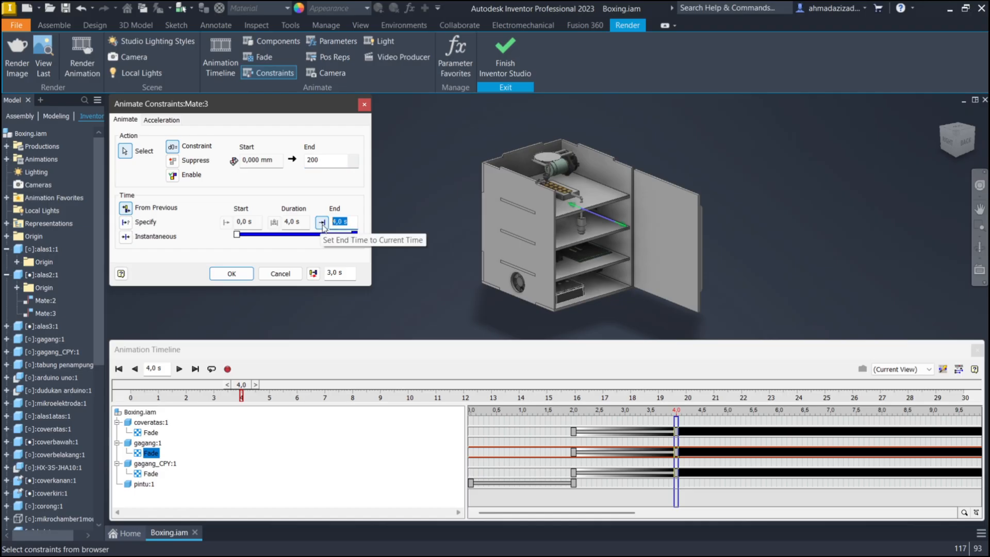
type("2")
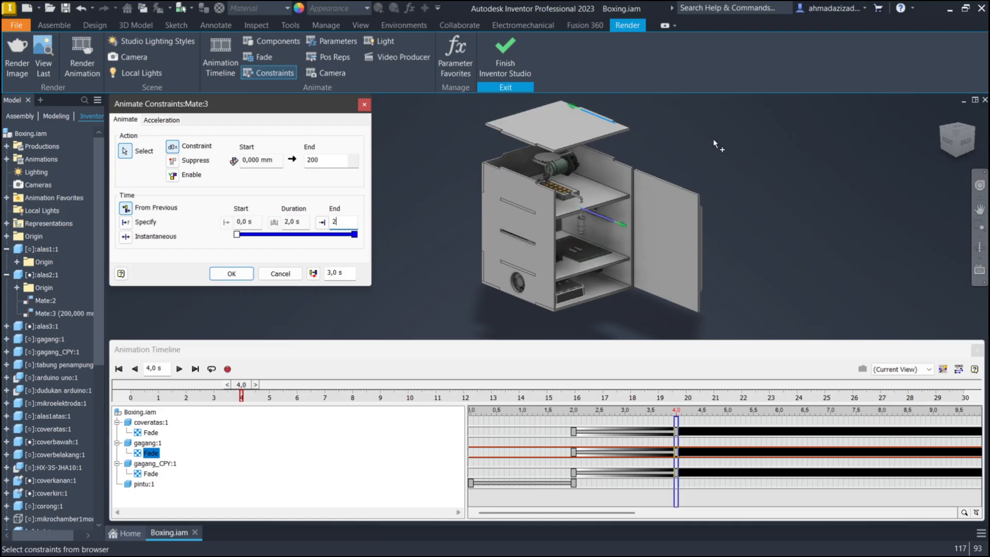
middle_click_drag(713, 144, 660, 198, "shift")
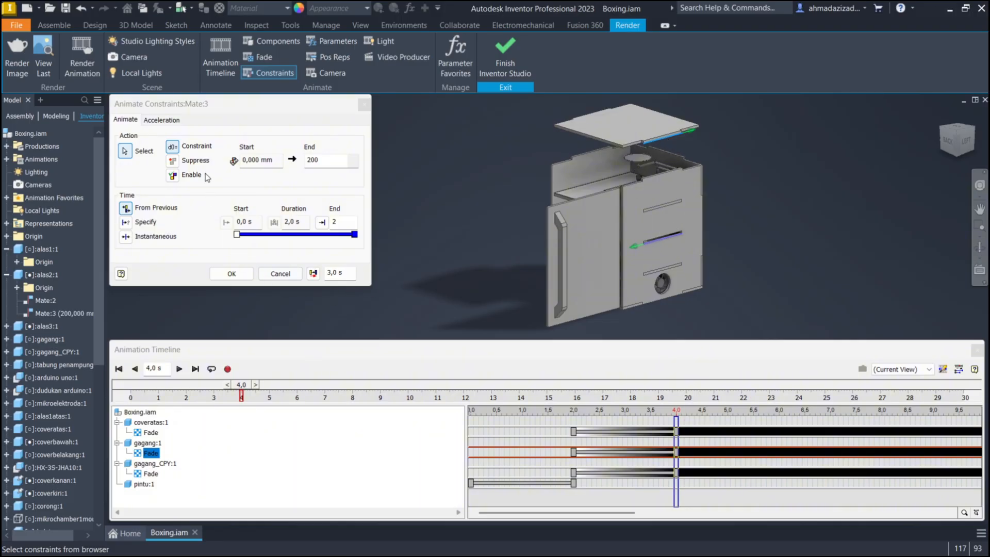
left_click(129, 121)
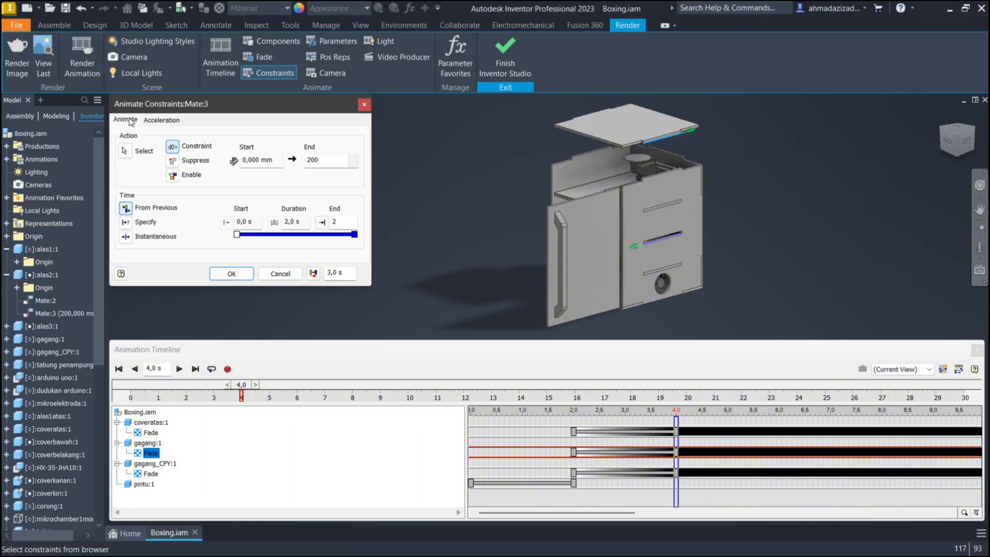
left_click(231, 274)
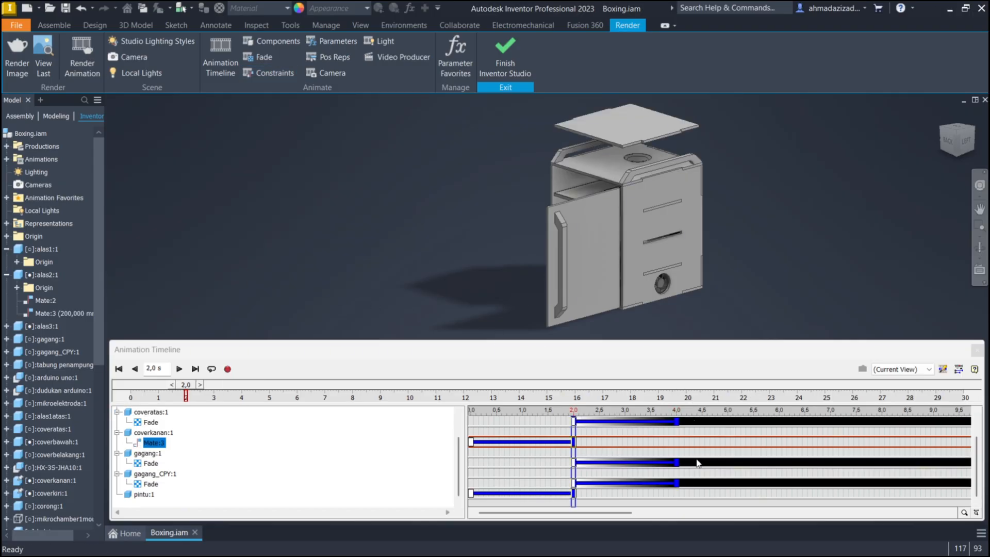
Shift the Mate:3 action of alas2:1 on the timeline so it runs from 4,0 s to 6,0 s
scroll(688, 462, "up", 1)
scroll(685, 461, "down", 1)
scroll(640, 442, "up", 1)
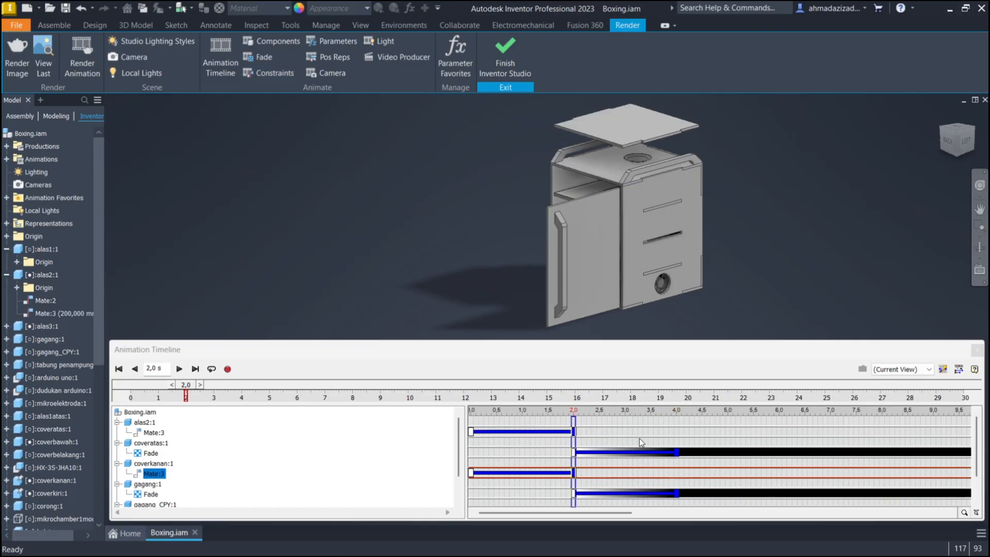
scroll(639, 438, "down", 1)
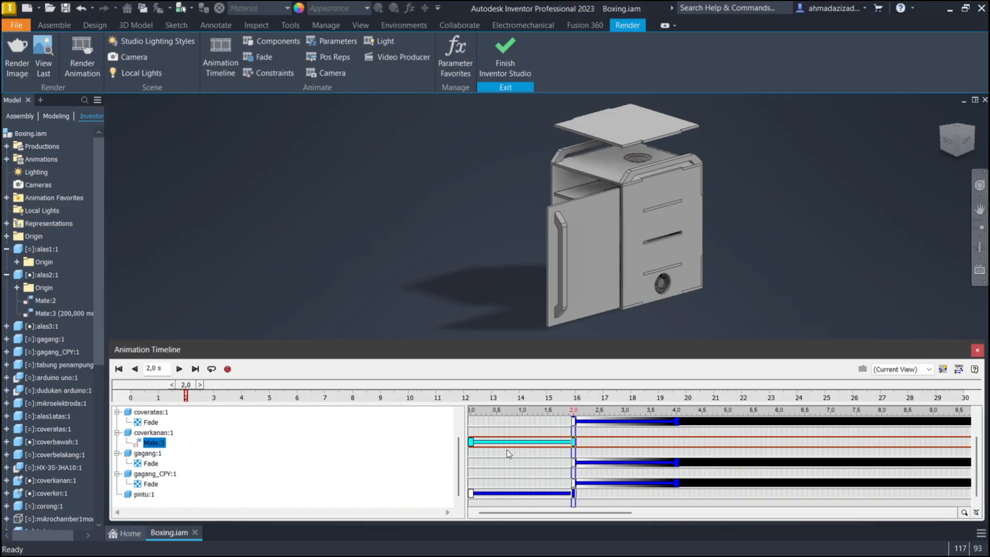
left_click(539, 491)
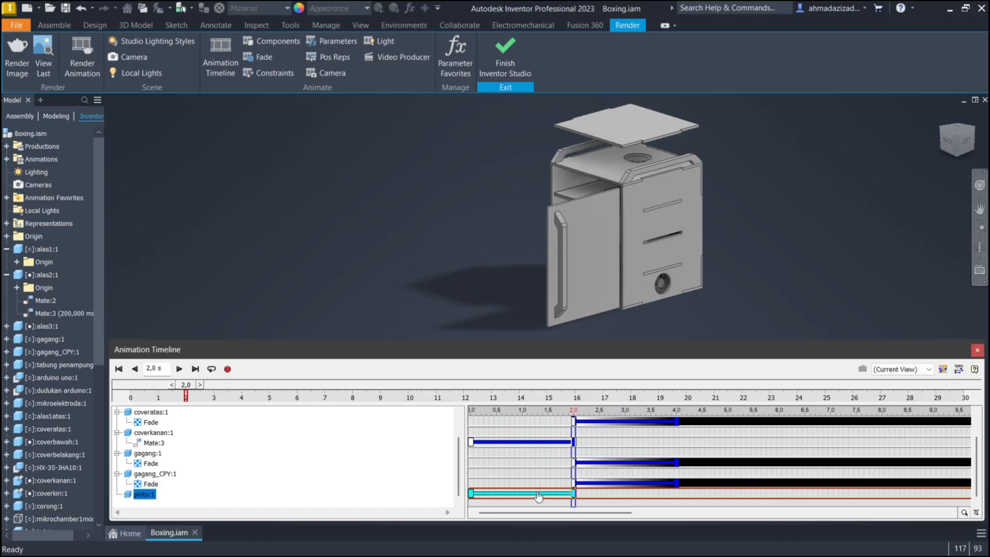
scroll(540, 489, "up", 1)
left_click_drag(543, 432, 748, 432)
scroll(716, 446, "down", 2)
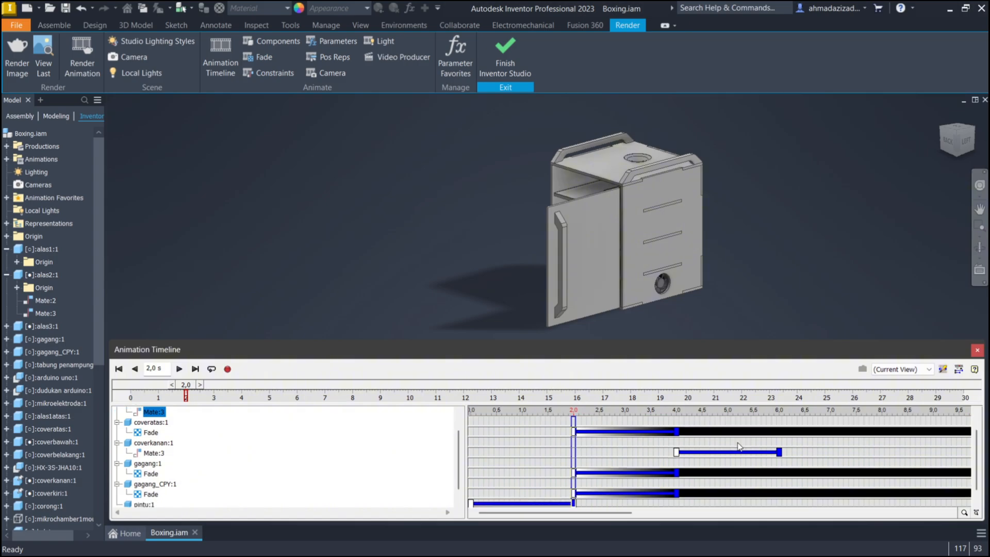
Check the Mate:3 actions of alas2:1 and coverkanan:1 on the timeline, and scrub the animation back to 0,0 s
scroll(742, 456, "up", 2)
scroll(749, 462, "down", 1)
scroll(743, 464, "down", 1)
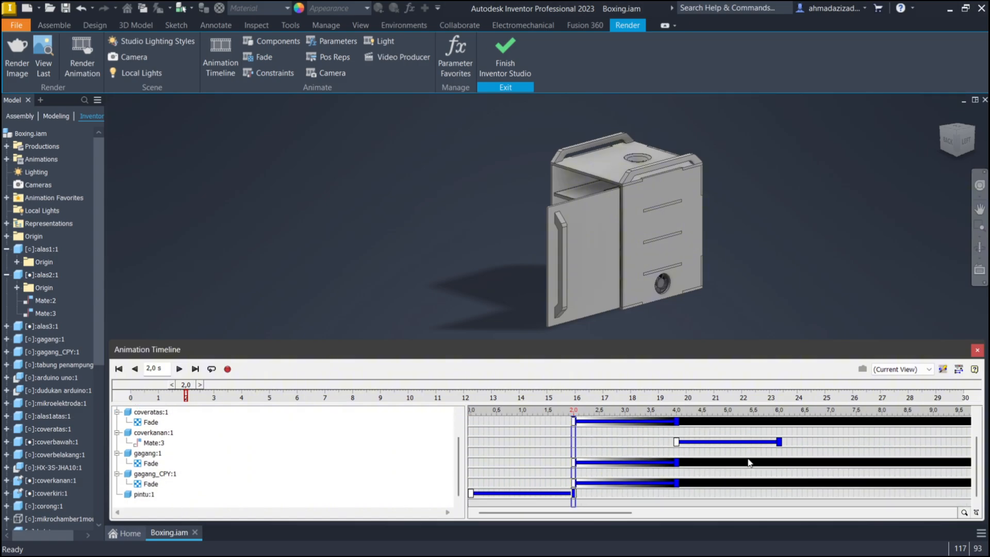
scroll(722, 469, "up", 2)
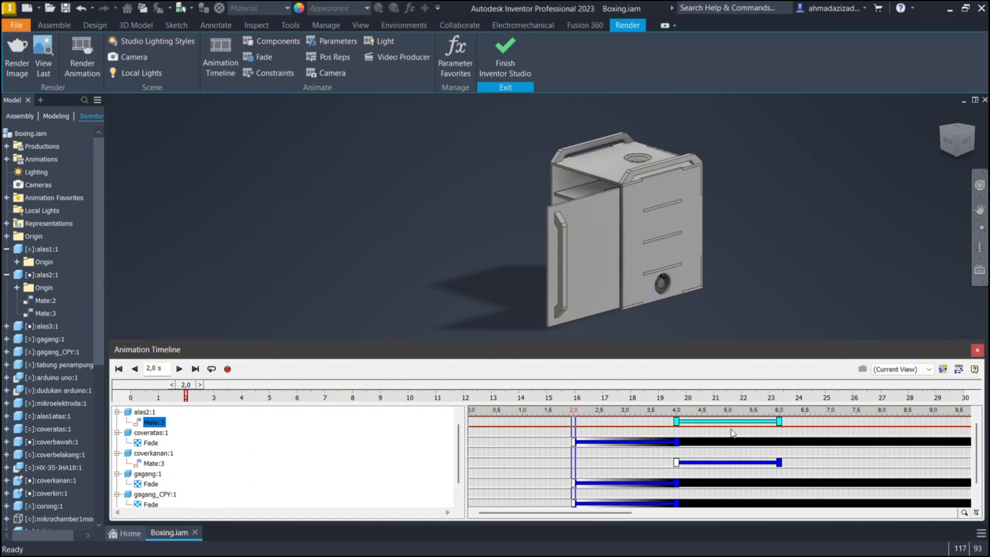
left_click(741, 468)
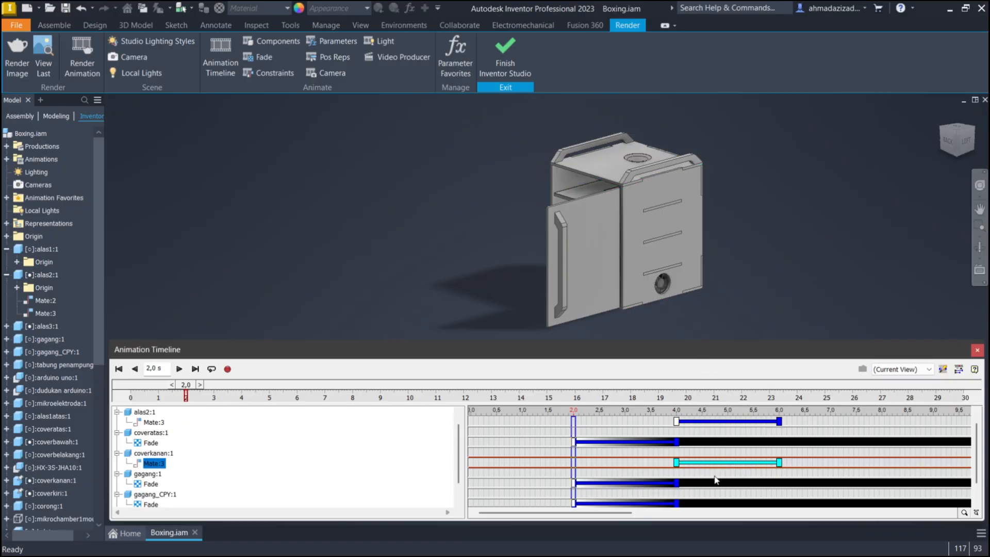
left_click_drag(573, 429, 470, 424)
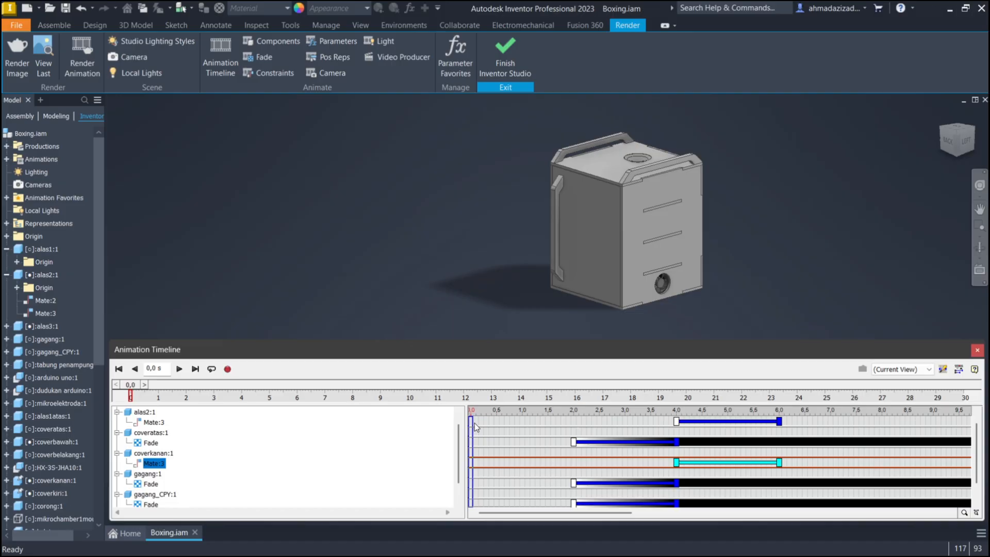
Play the animation through and inspect the opened box from its door side
left_click(180, 368)
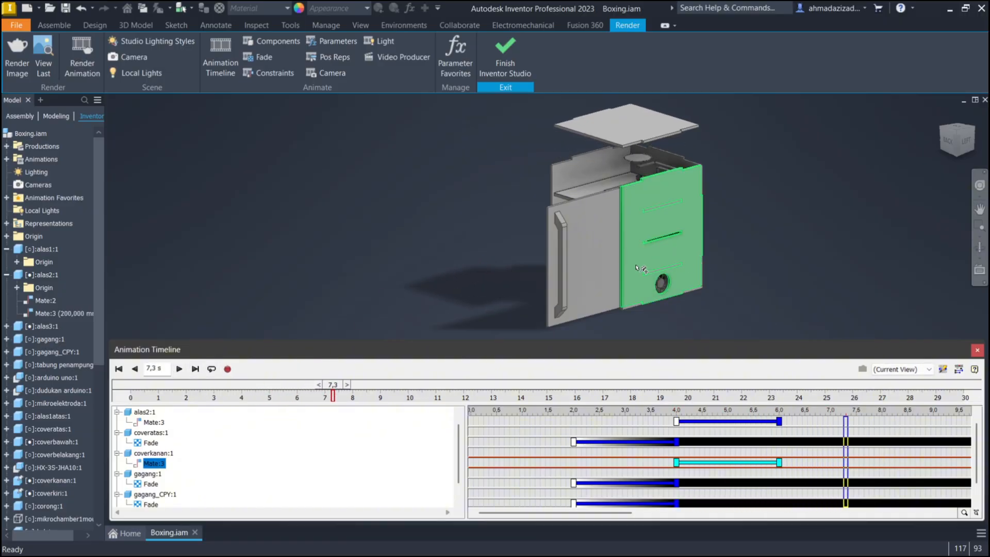
middle_click_drag(673, 264, 785, 262, "shift")
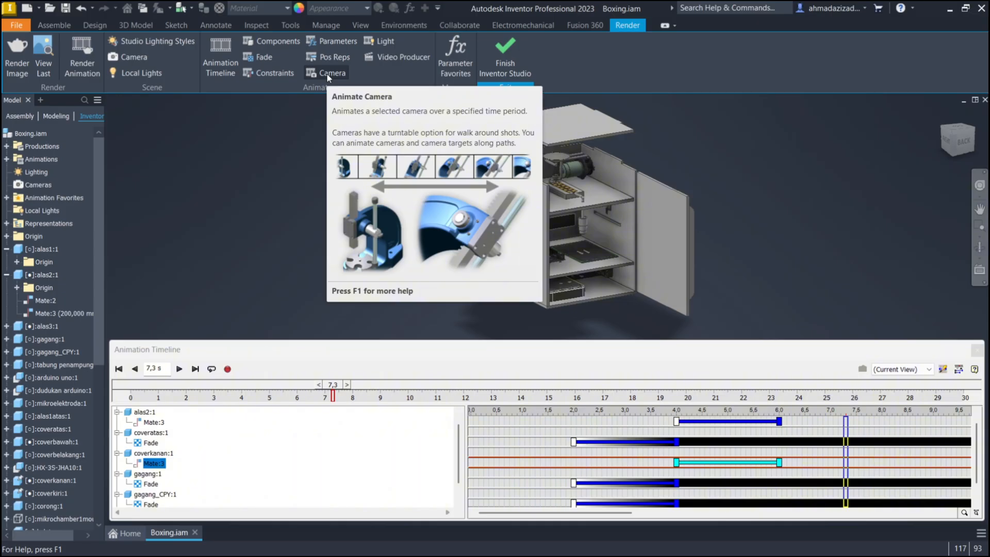
Create a studio camera targeting the slotted side panel of the box, positioned straight out from that panel
left_click(133, 58)
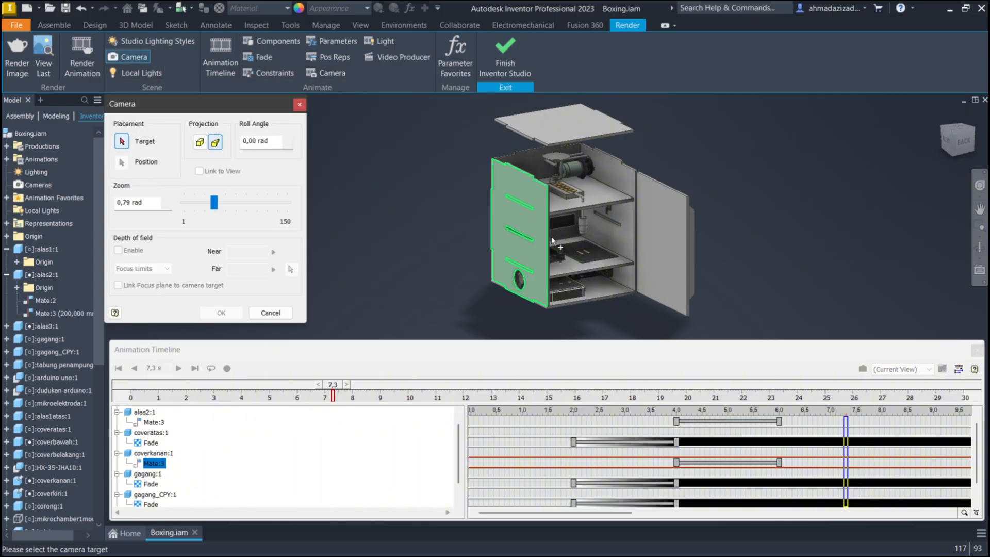
left_click(495, 207)
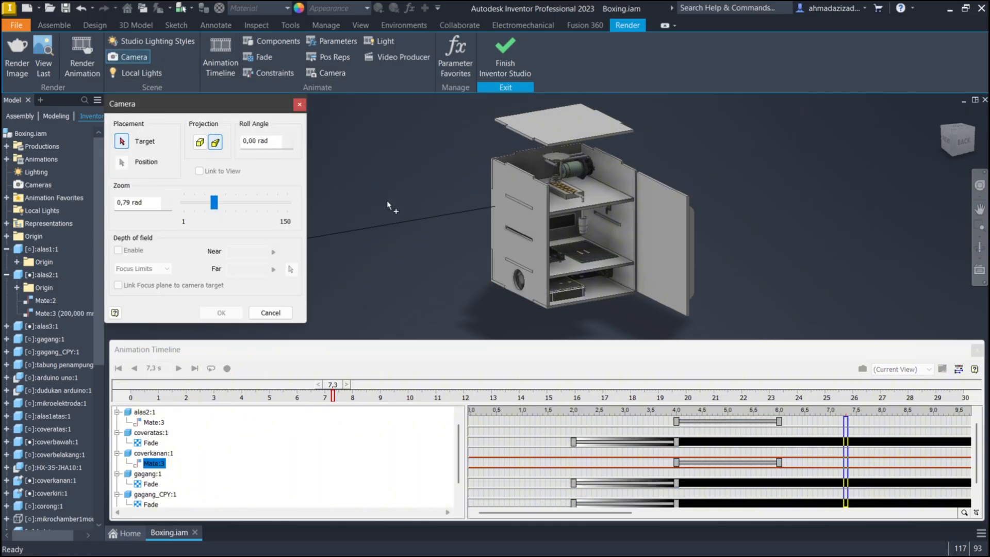
left_click(520, 226)
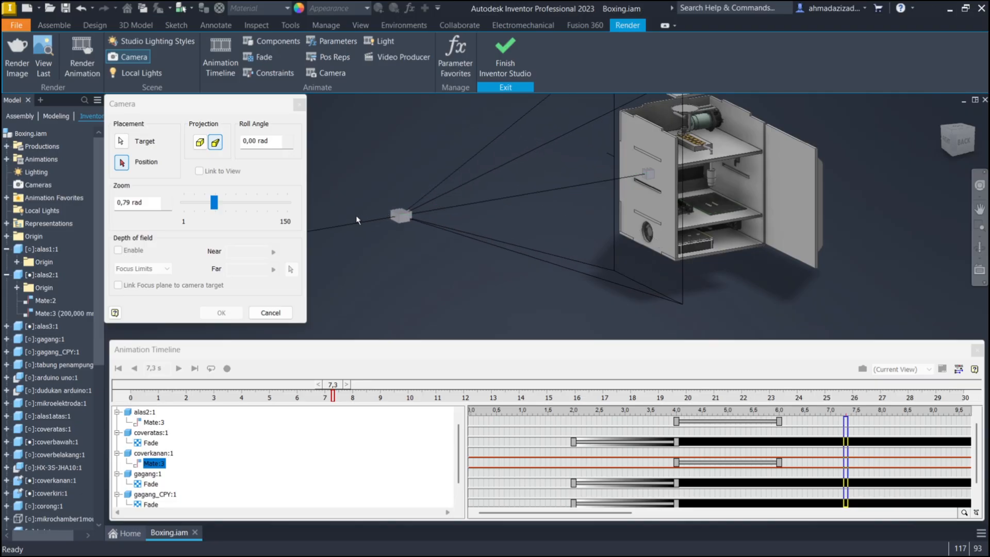
left_click(384, 222)
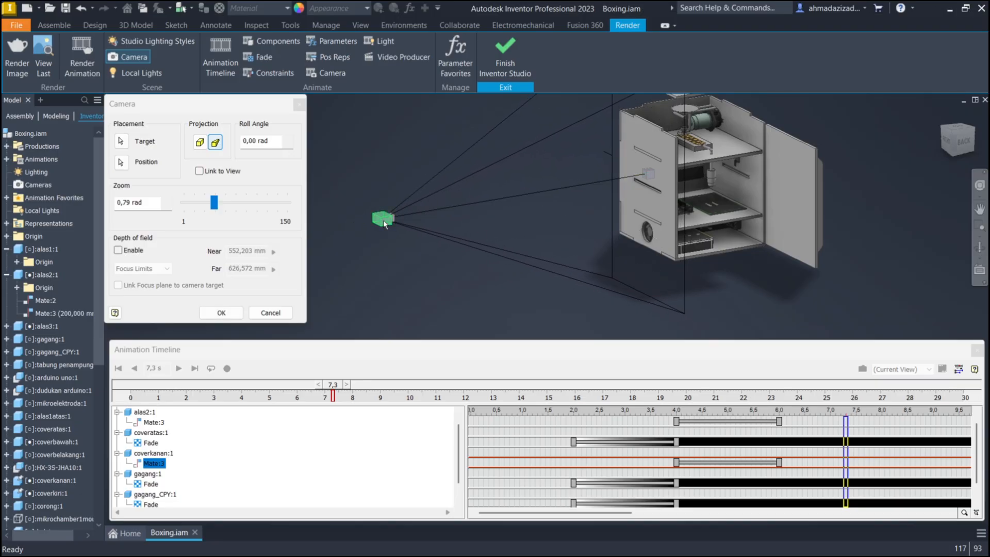
Set the camera to orthographic projection with a zoom of 0,88 rad and create it
left_click(199, 143)
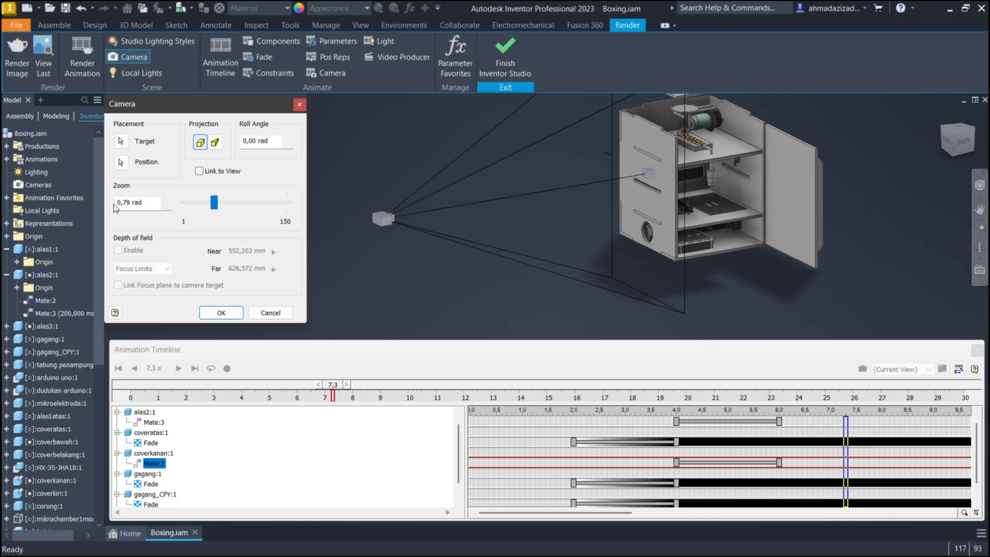
left_click_drag(213, 203, 218, 203)
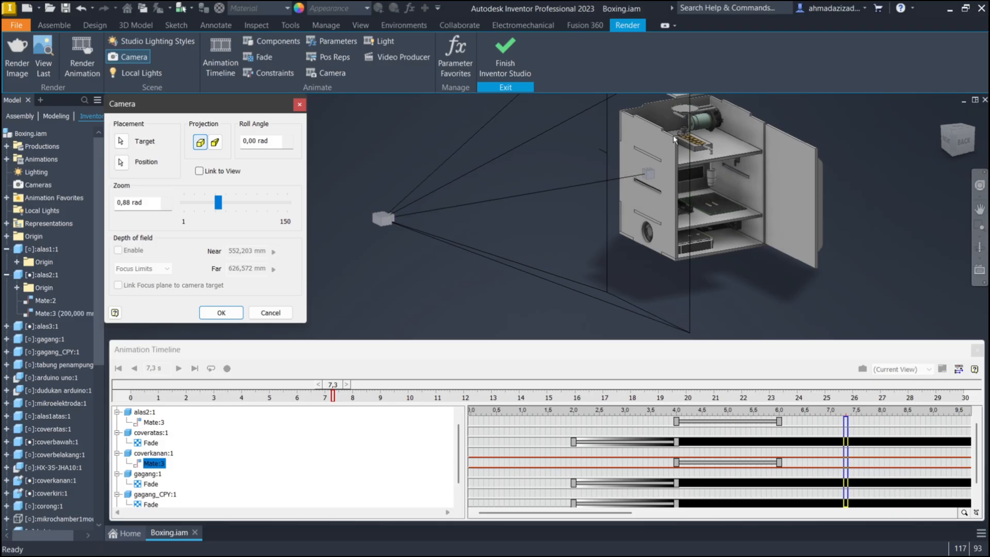
left_click(221, 313)
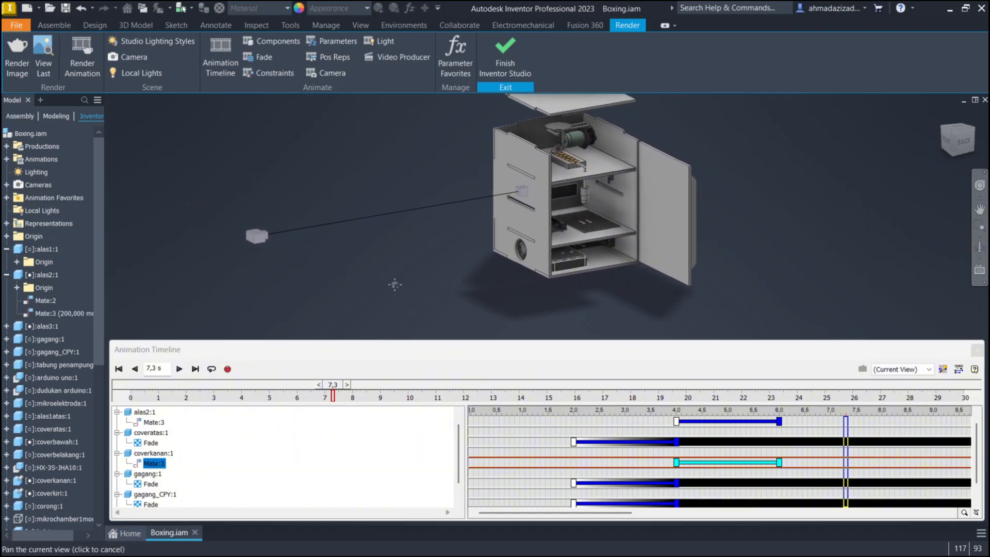
Start a camera animation for Camera1 and inspect its definition without changing it
left_click(333, 72)
middle_click_drag(462, 208, 502, 197)
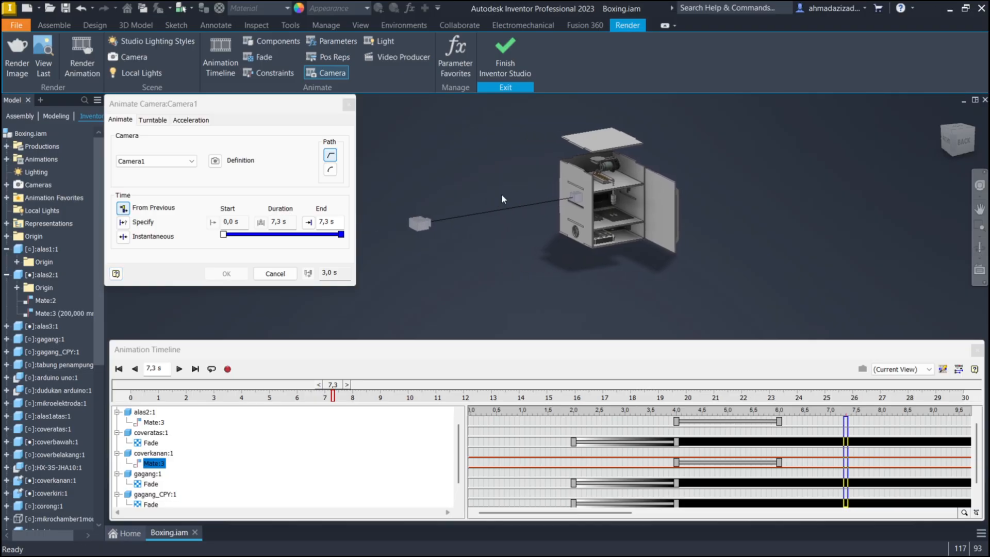
left_click(186, 162)
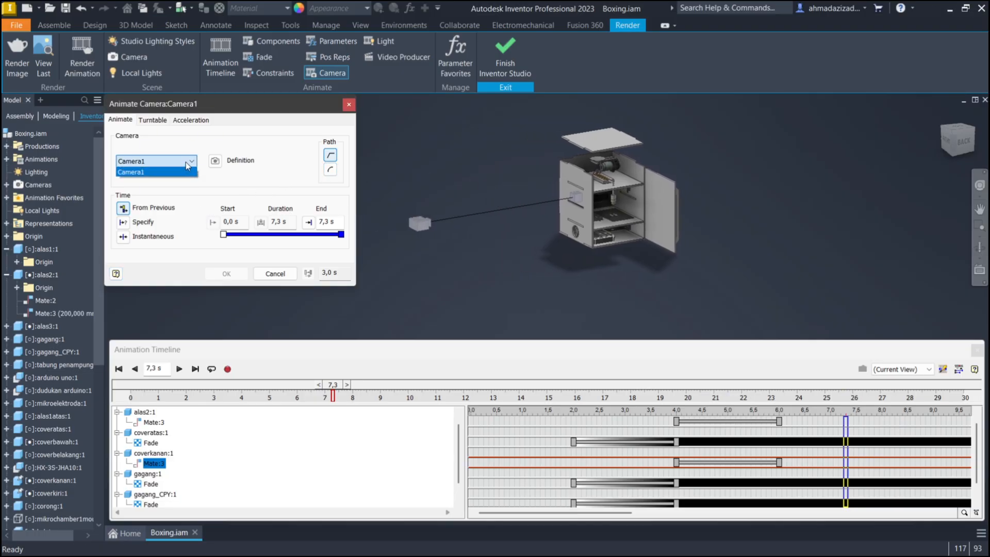
left_click(186, 162)
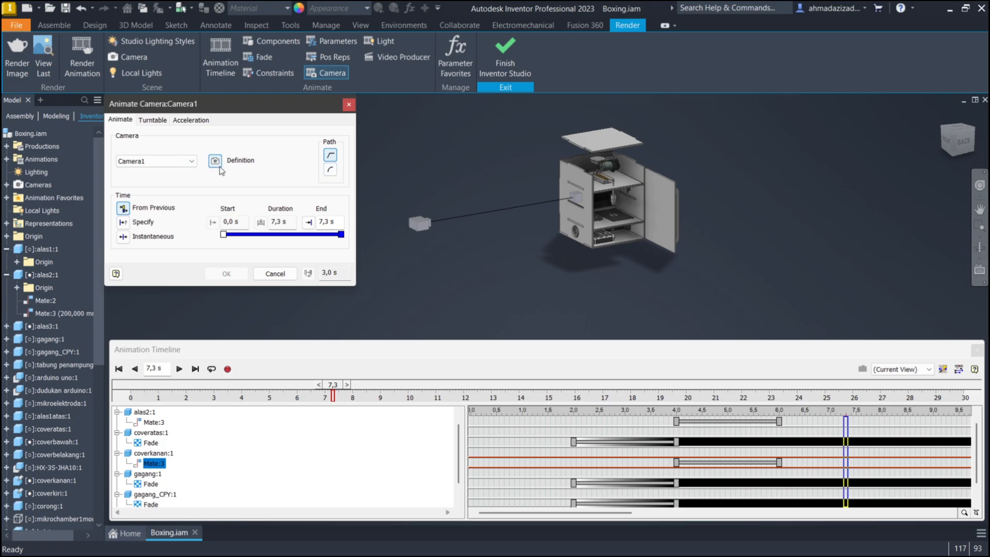
left_click(218, 166)
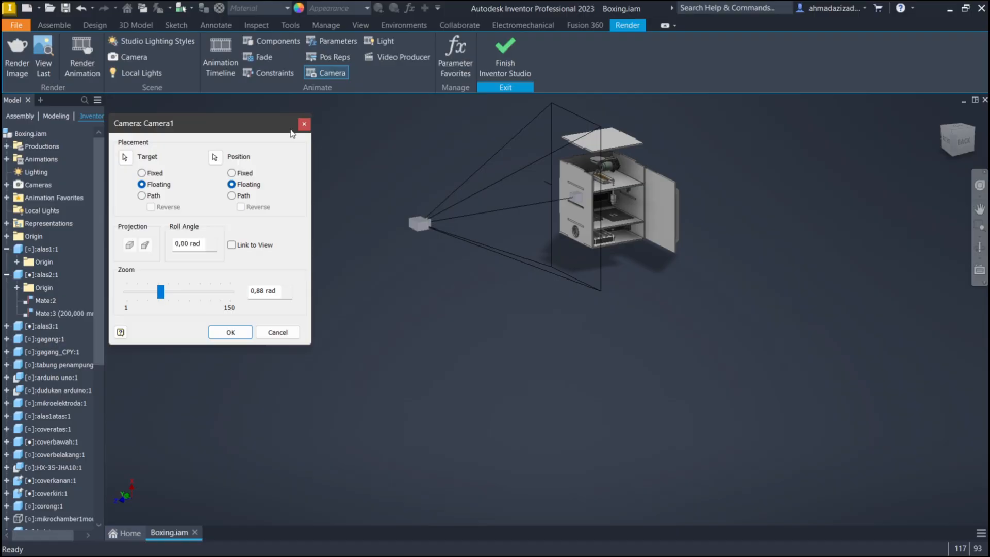
left_click(279, 332)
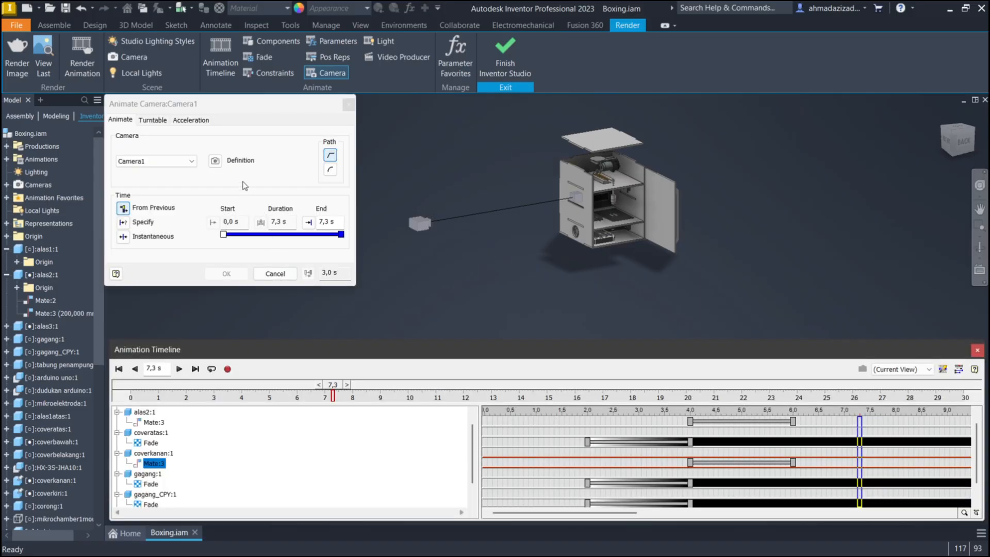
Examine the turntable and acceleration settings of the Camera1 animation
left_click(168, 120)
left_click(120, 148)
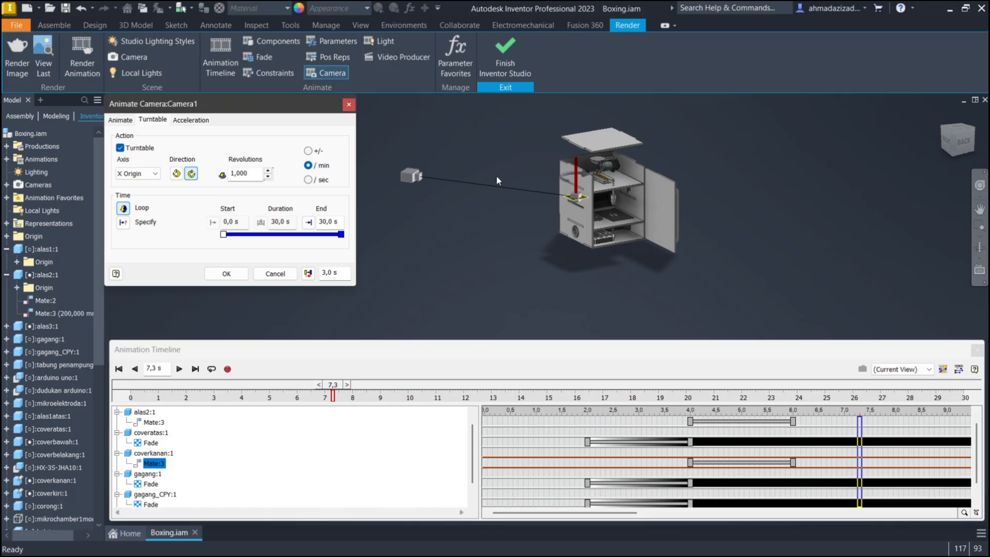
left_click(120, 148)
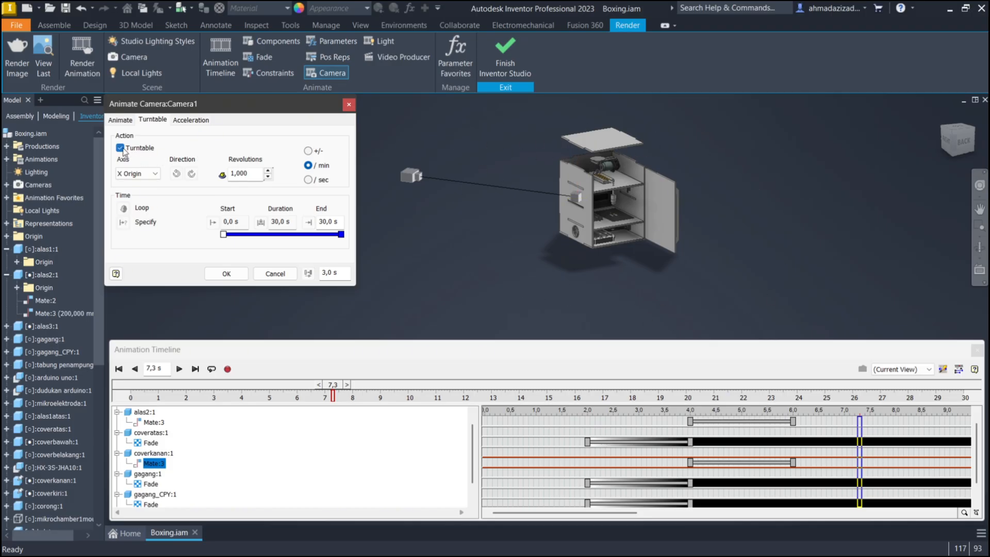
left_click(189, 122)
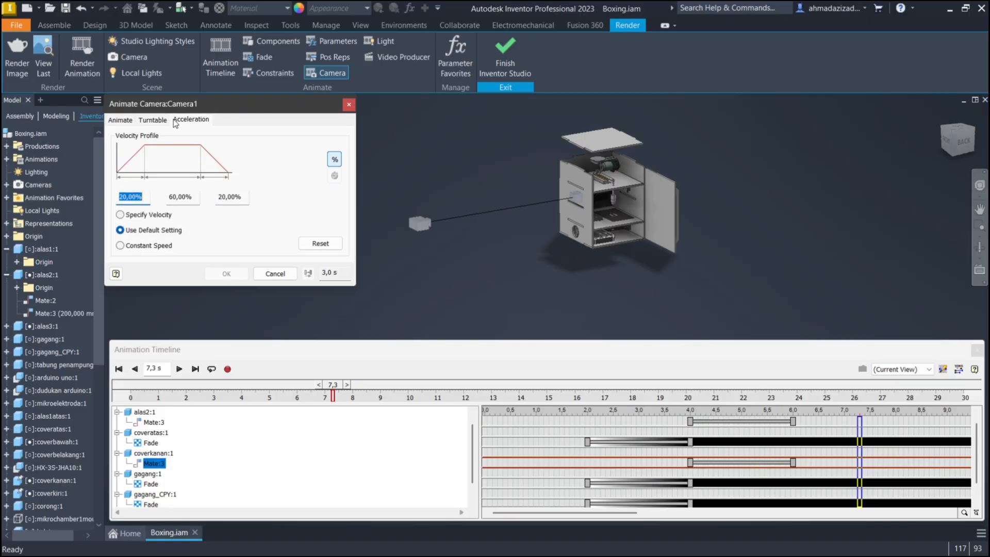
left_click(164, 122)
left_click(117, 120)
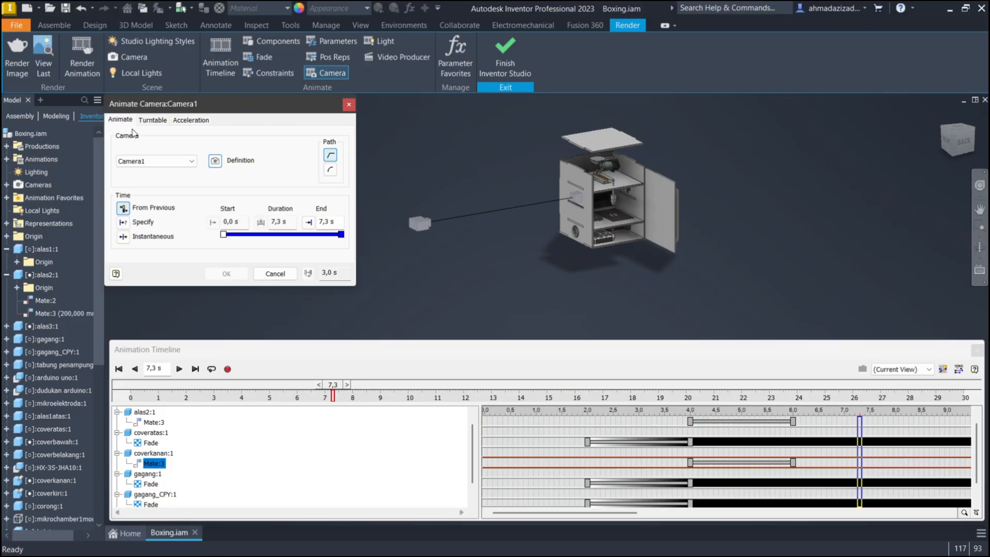
In the Camera1 animation definition, move the camera position along Z farther from the box and set the zoom to 0,73 rad
middle_click_drag(423, 226, 510, 248)
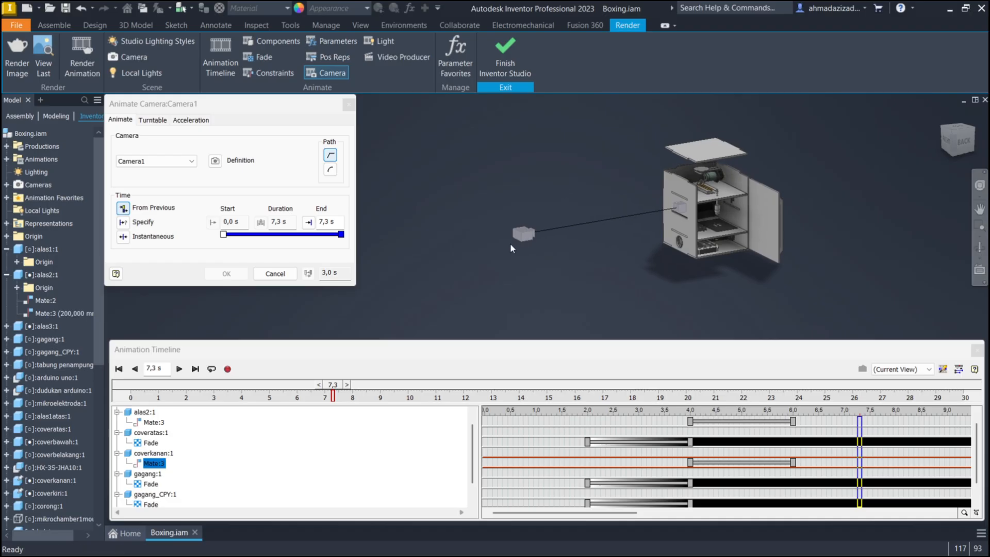
left_click(215, 160)
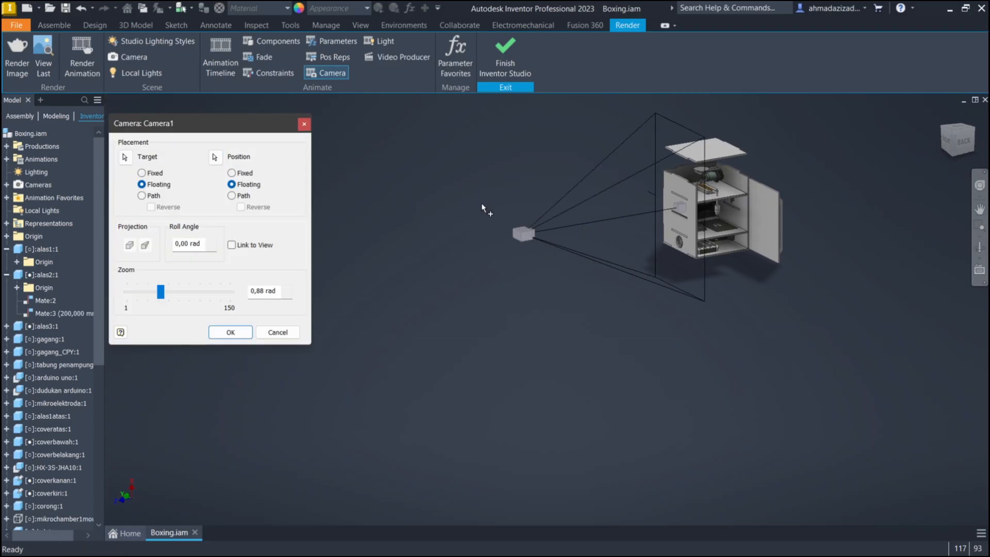
left_click(216, 157)
left_click(507, 238)
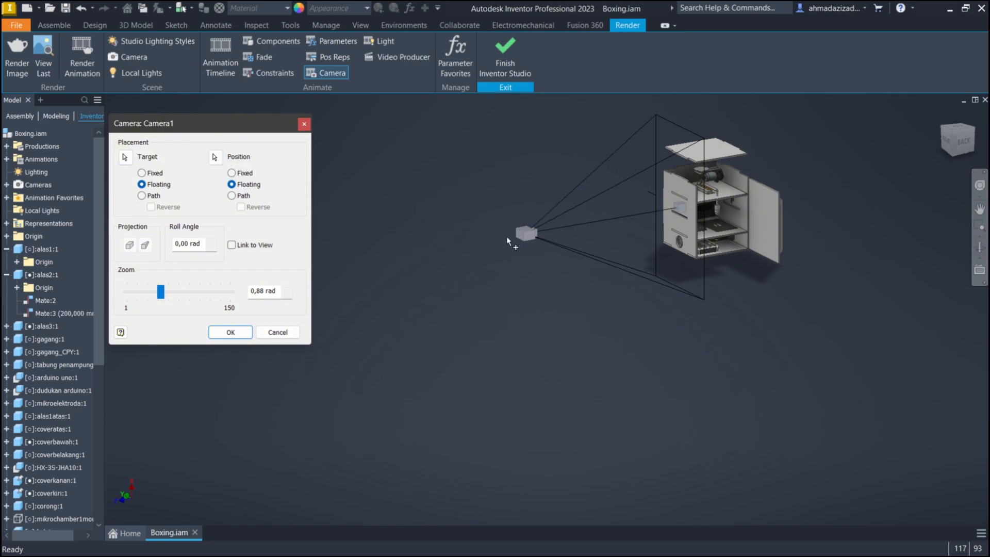
left_click(528, 234)
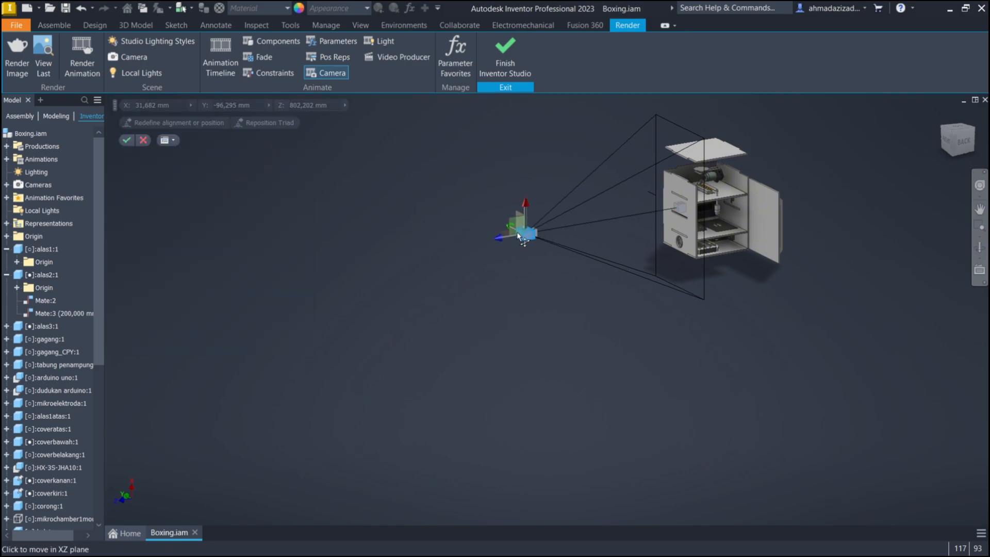
left_click_drag(500, 236, 371, 258)
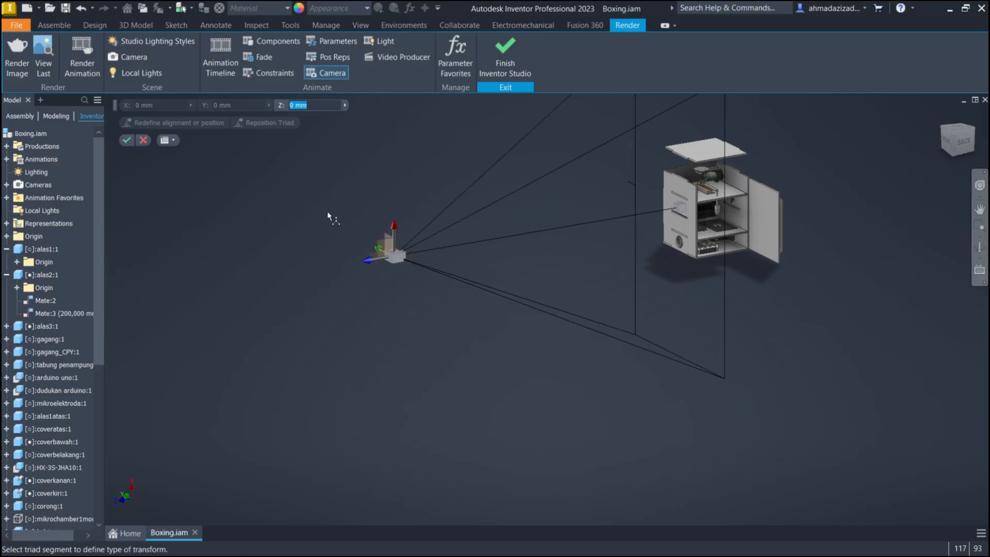
left_click(127, 140)
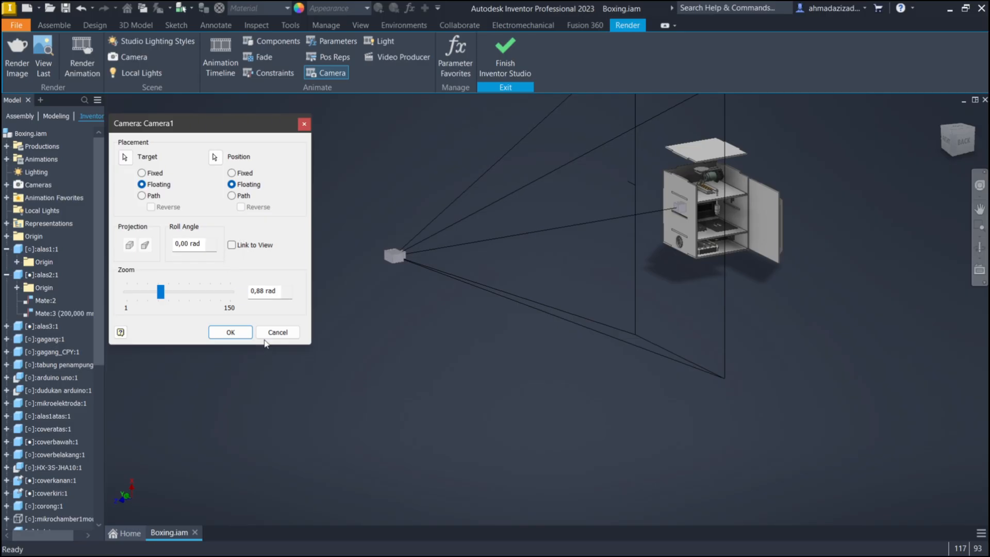
mouse_move(162, 294)
left_mouse_down()
mouse_move(193, 289)
mouse_move(156, 292)
left_mouse_up()
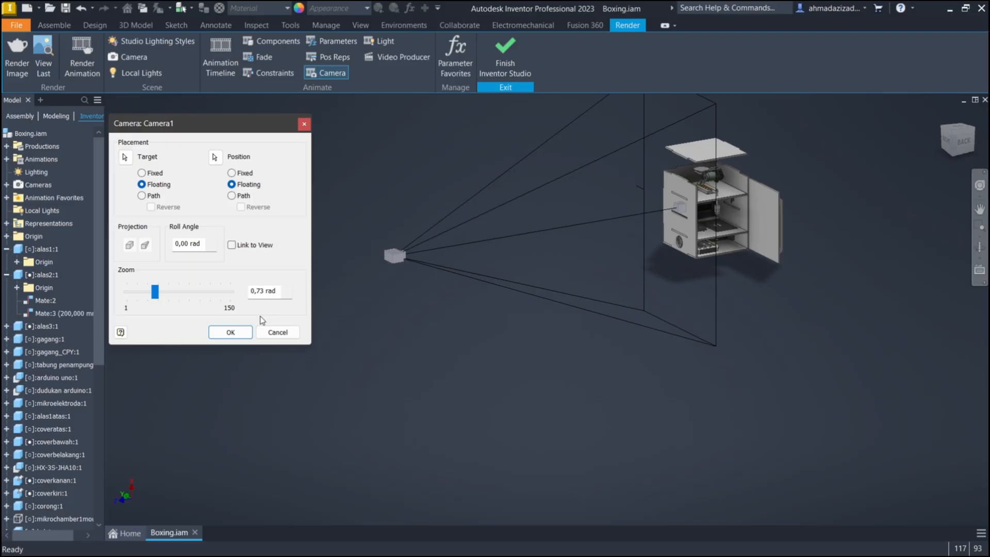
left_click(230, 332)
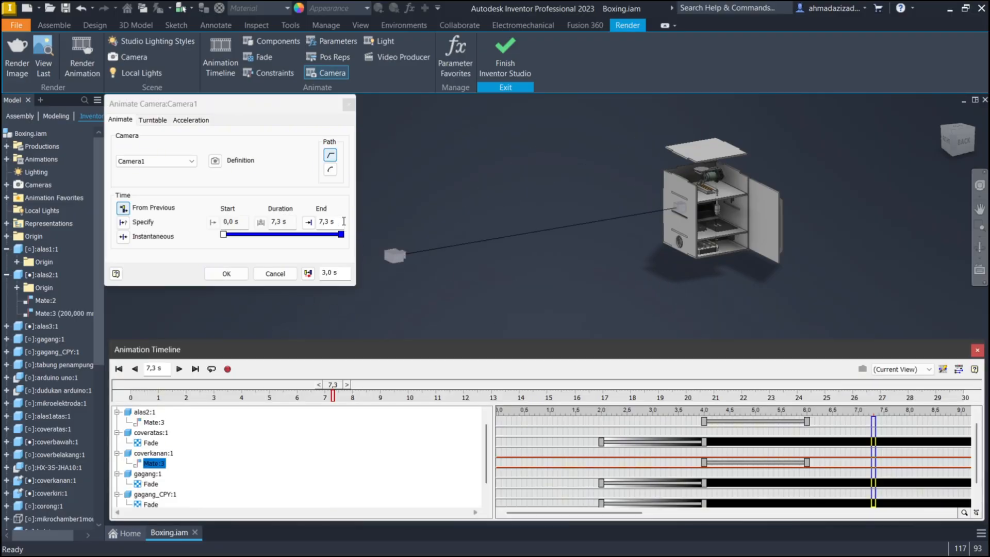
Set the Camera1 animation's end time to 2 s, choose the smooth path, and create the animation
left_click(340, 221)
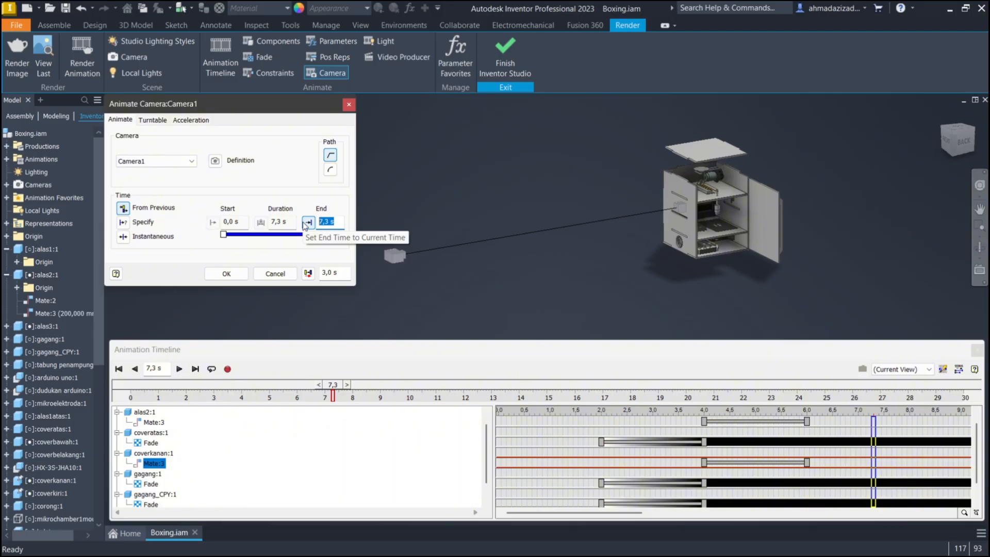
type("2")
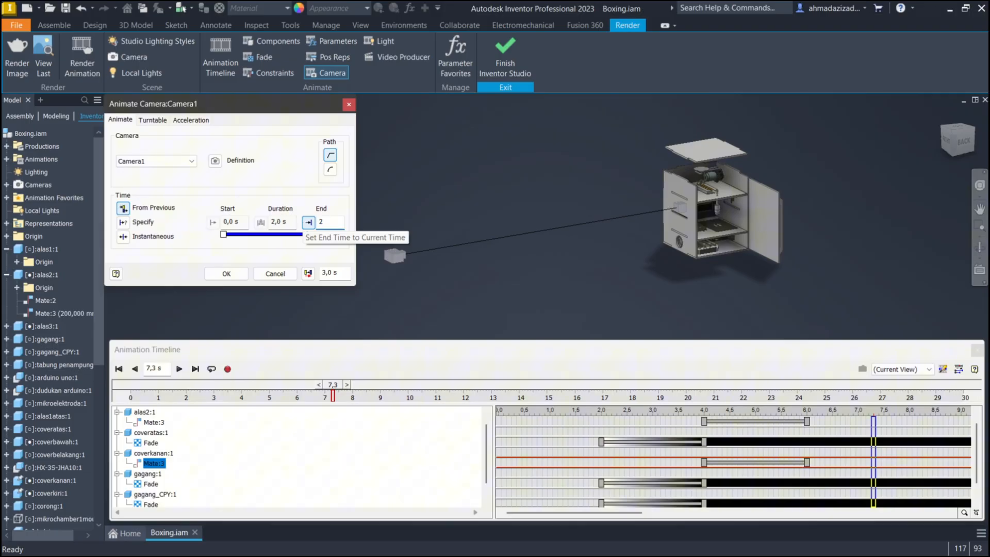
left_click(330, 169)
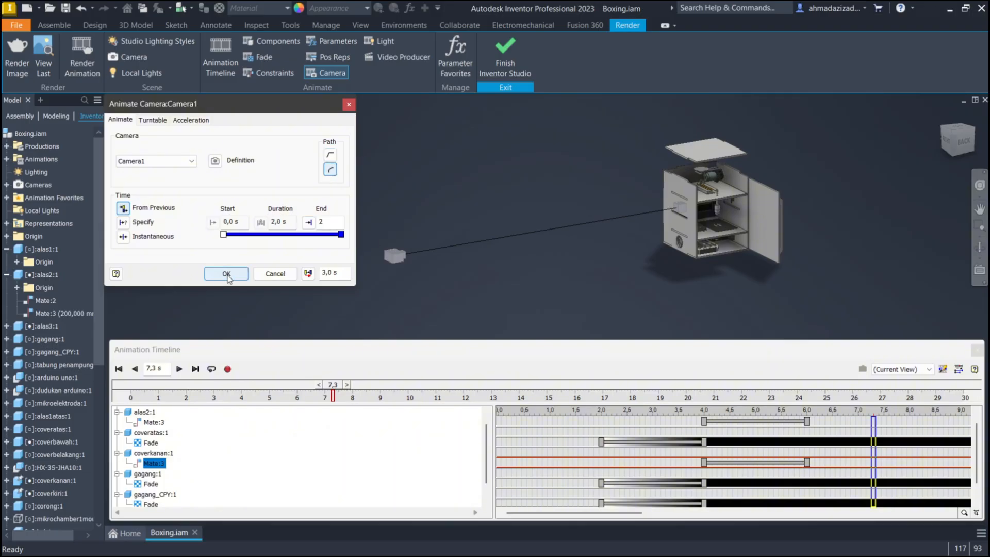
left_click(222, 274)
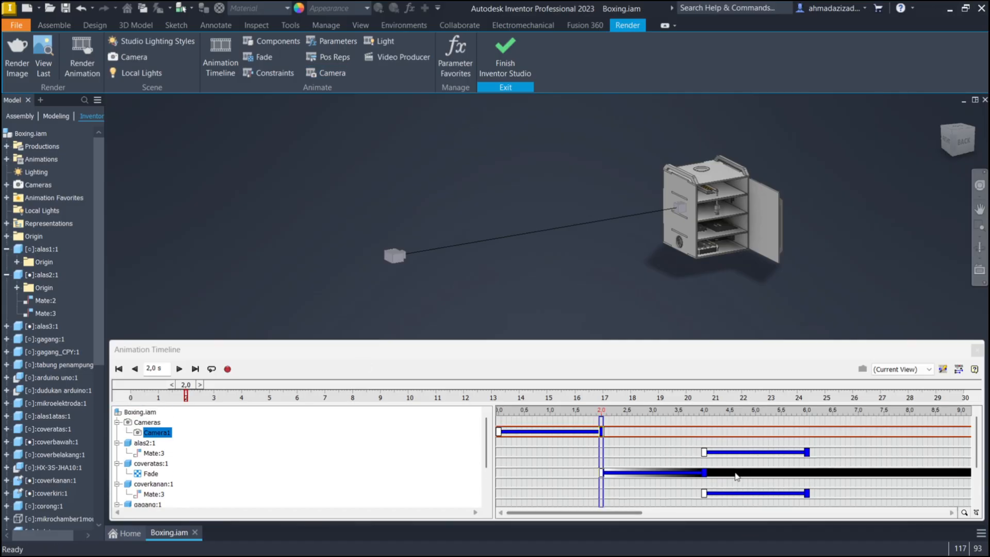
Shift the Camera1 action on the timeline to run from 6,0 s to 8,0 s, and play the animation to check it
left_click_drag(561, 436, 872, 436)
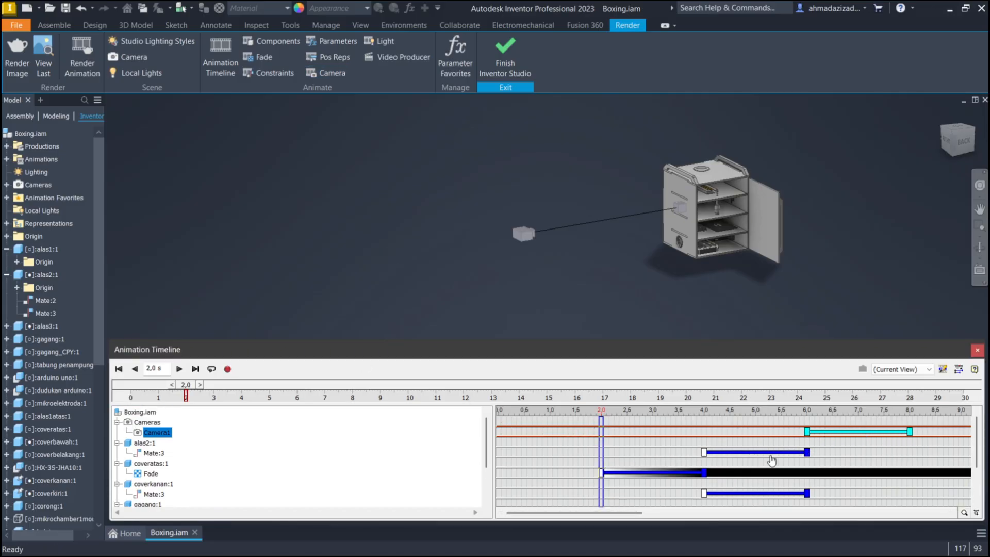
scroll(768, 456, "down", 1)
left_click_drag(601, 424, 704, 424)
left_click(178, 369)
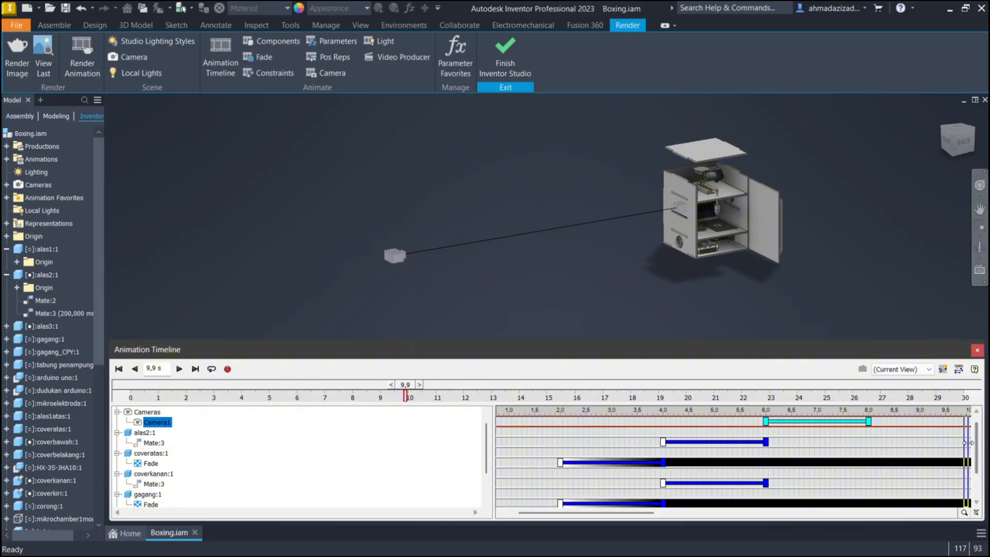
Switch the animation view to Camera1, play the camera move from 6,0 s, and return the time slider to about 6 s
mouse_move(967, 430)
left_mouse_down()
mouse_move(751, 430)
mouse_move(765, 421)
left_mouse_up()
left_click(928, 369)
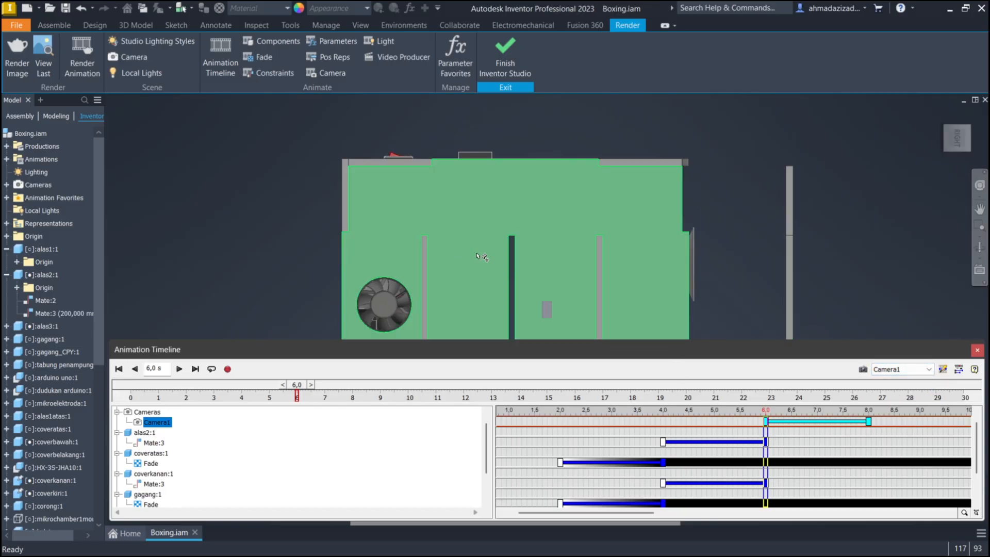
left_click(178, 368)
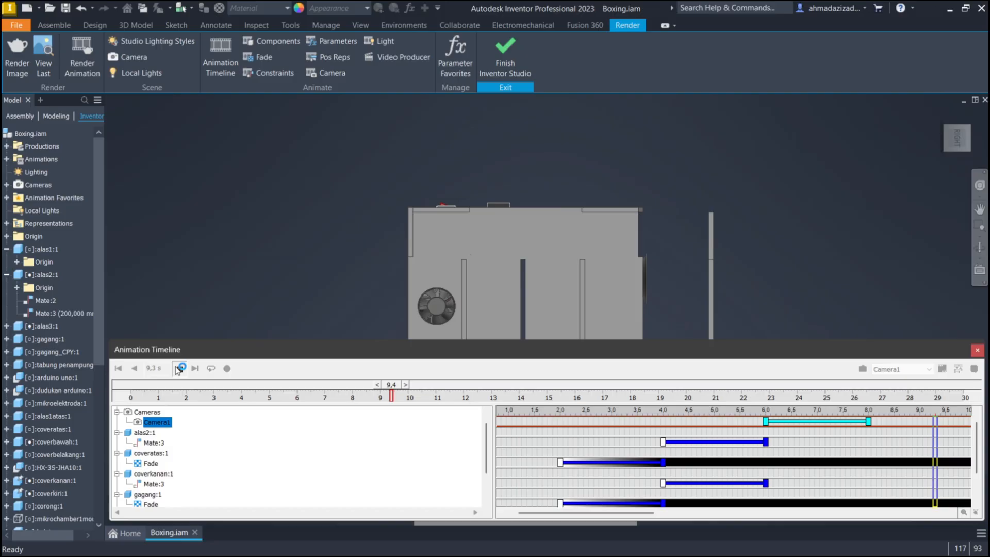
left_click_drag(941, 432, 771, 435)
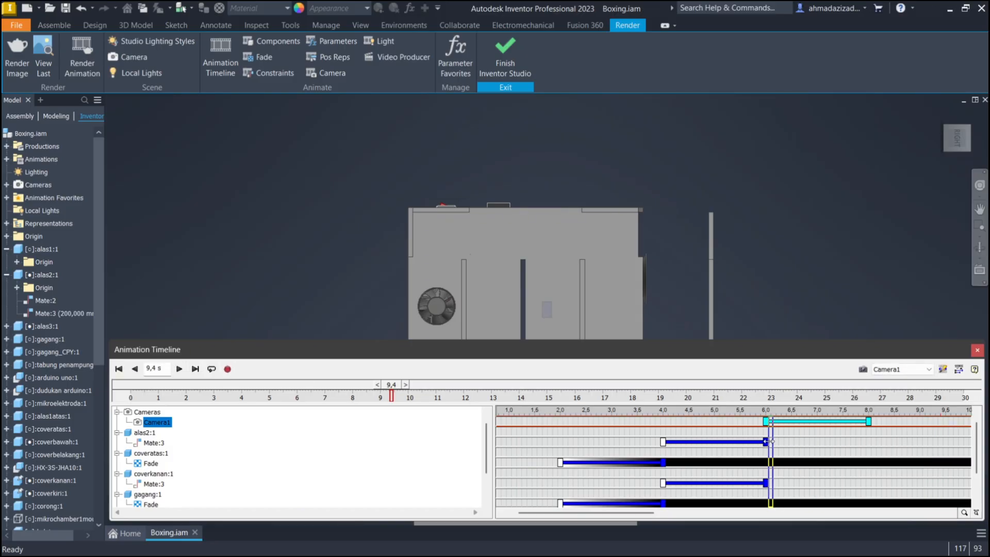
Switch the animation view from Camera1 back to (Current View)
left_click(916, 372)
left_click(892, 379)
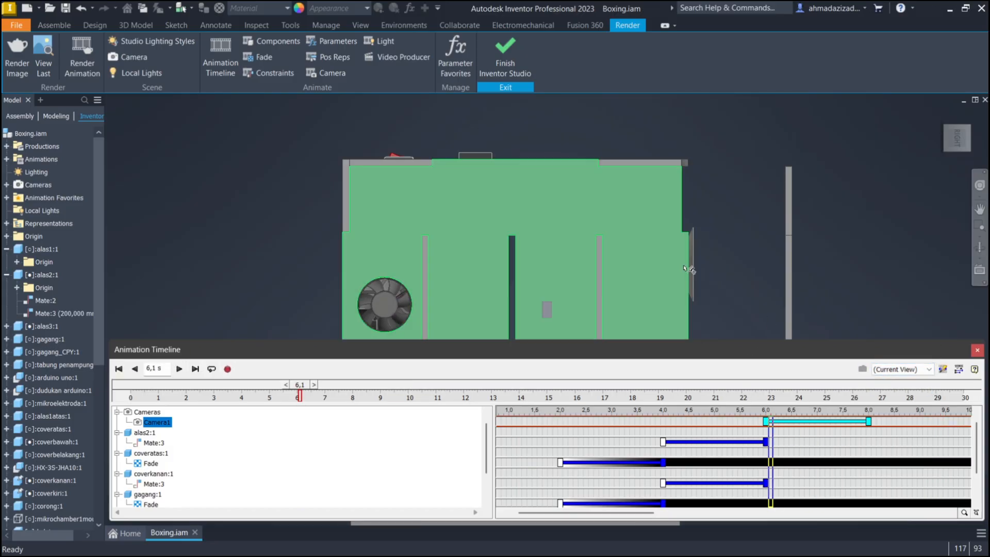
middle_click_drag(690, 271, 694, 155, "shift")
middle_click_drag(693, 155, 636, 74)
middle_click_drag(662, 211, 732, 373, "shift")
middle_click_drag(731, 289, 616, 238)
scroll(670, 191, "down", 4)
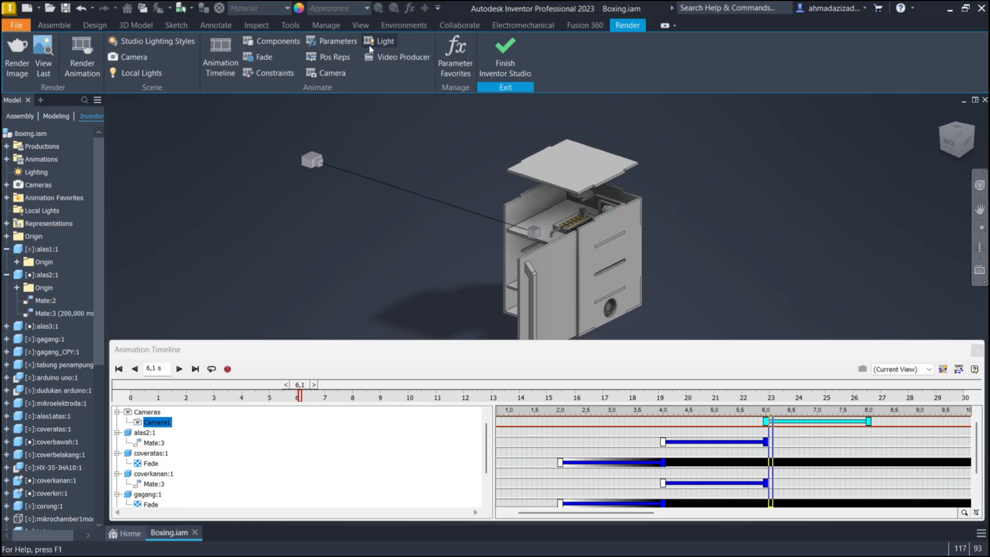
Create a local point light on the slotted side panel, placed just outside the face, keeping its default illumination and position settings
left_click(124, 76)
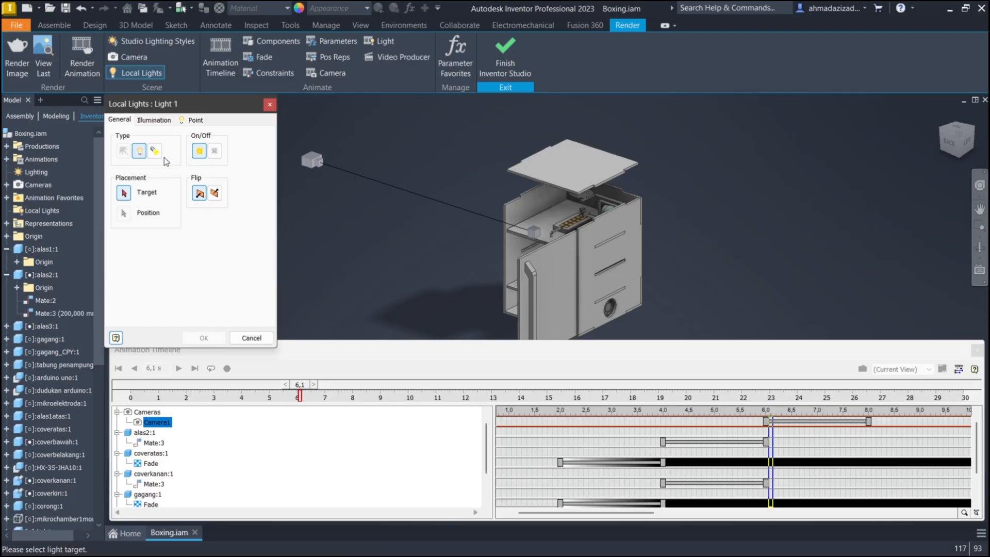
left_click(618, 227)
middle_click_drag(689, 236, 527, 206)
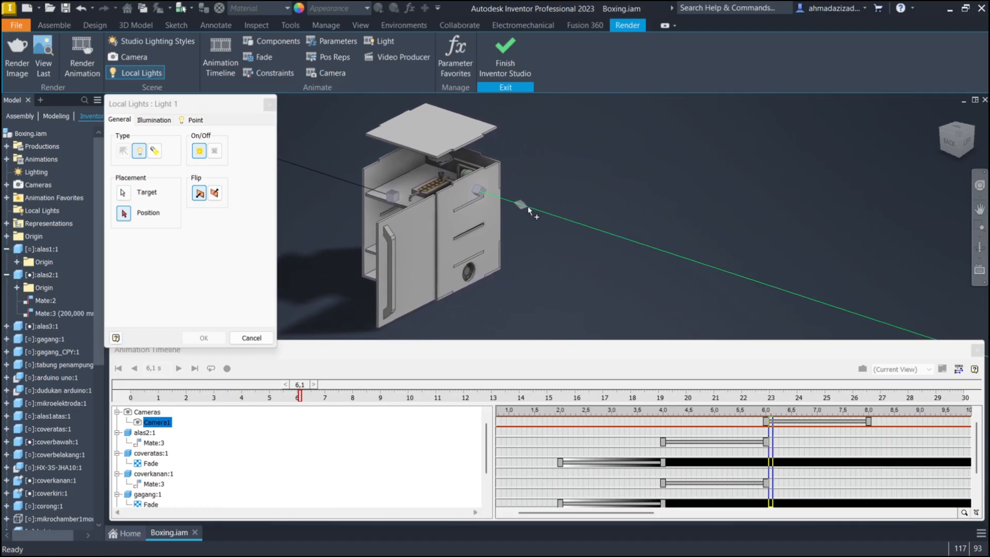
left_click(502, 195)
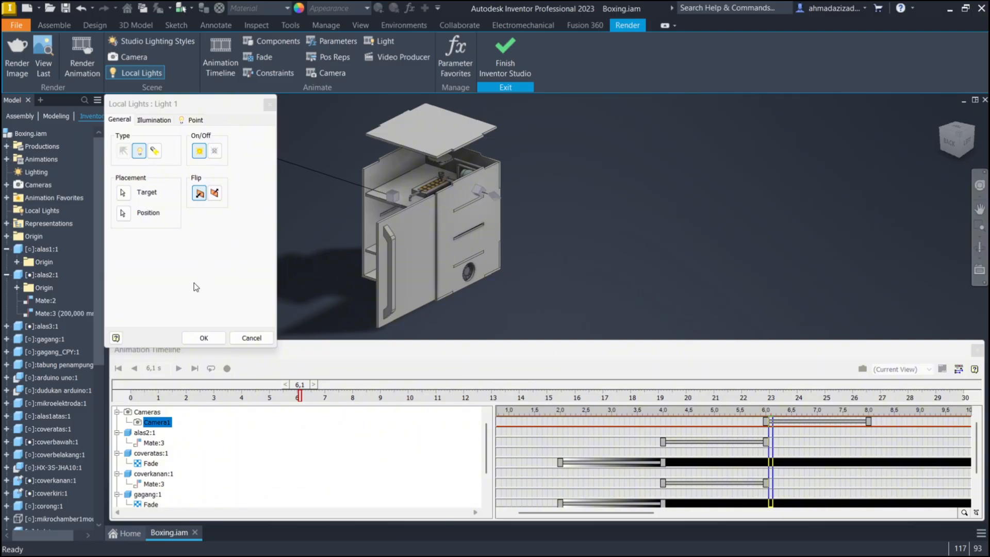
left_click(149, 121)
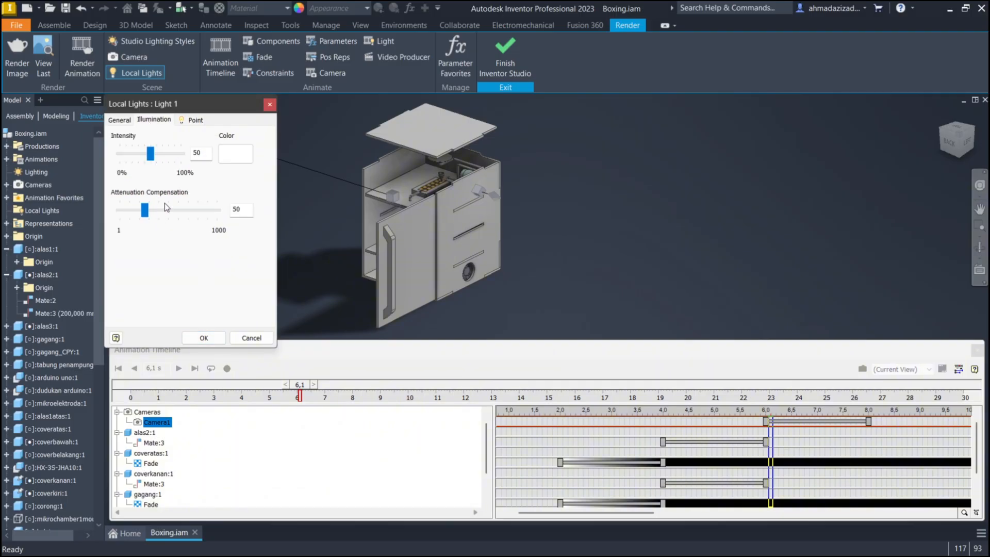
left_click(182, 123)
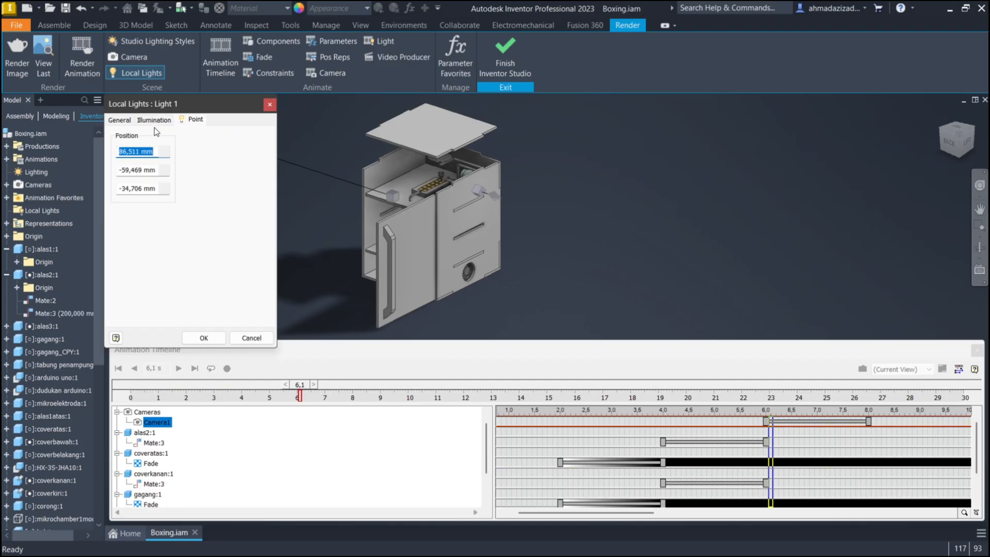
left_click(119, 119)
left_click(216, 338)
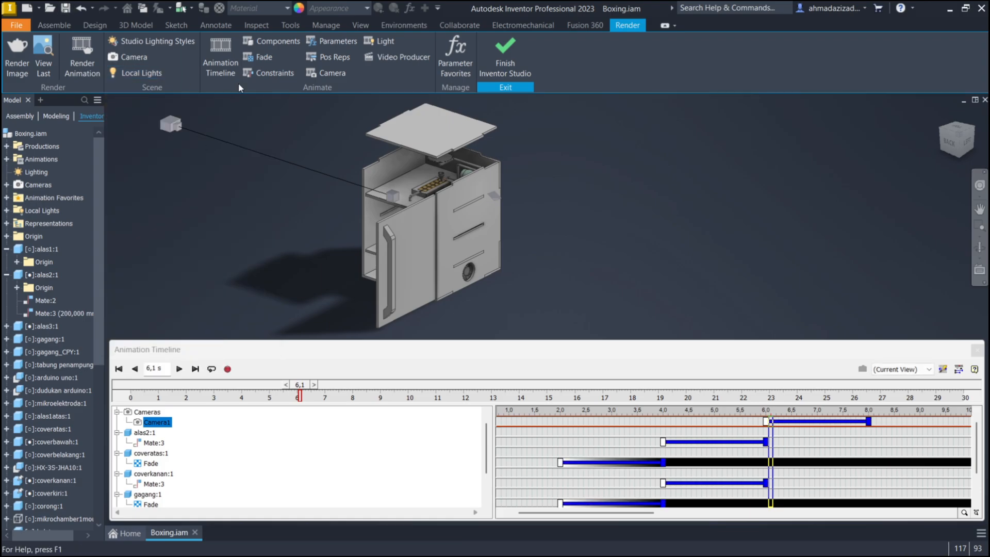
Begin a light animation for Light 1 and review its illumination definition and acceleration settings
left_click(380, 41)
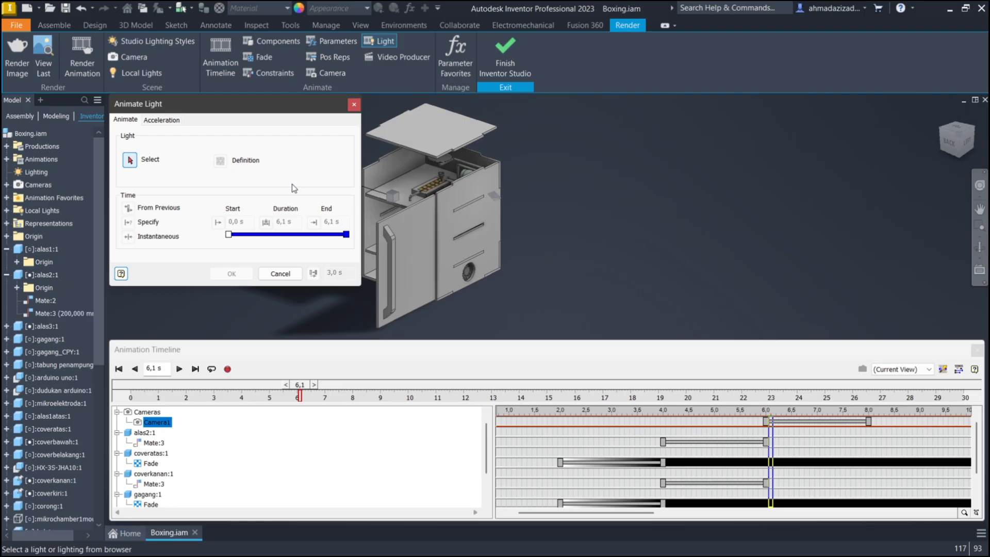
left_click(494, 196)
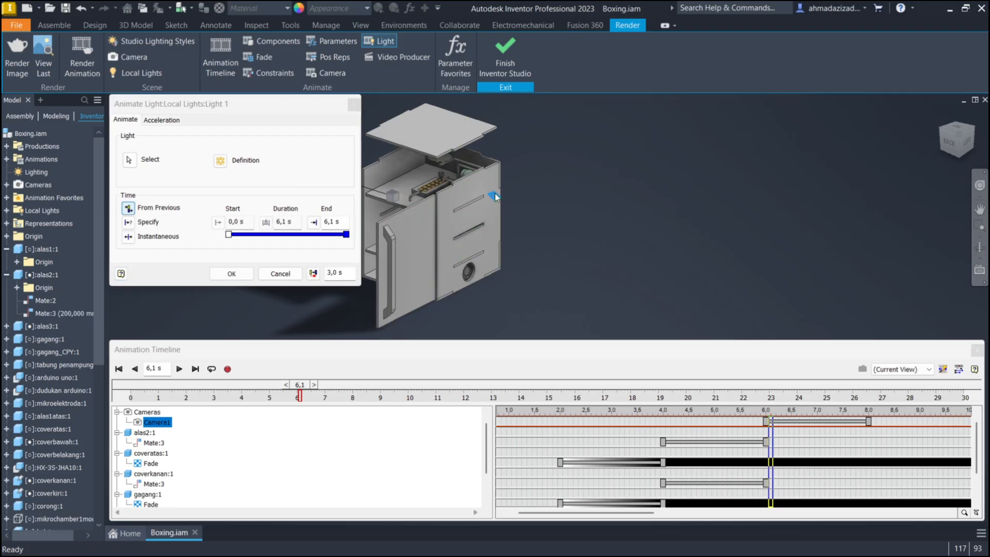
left_click(219, 162)
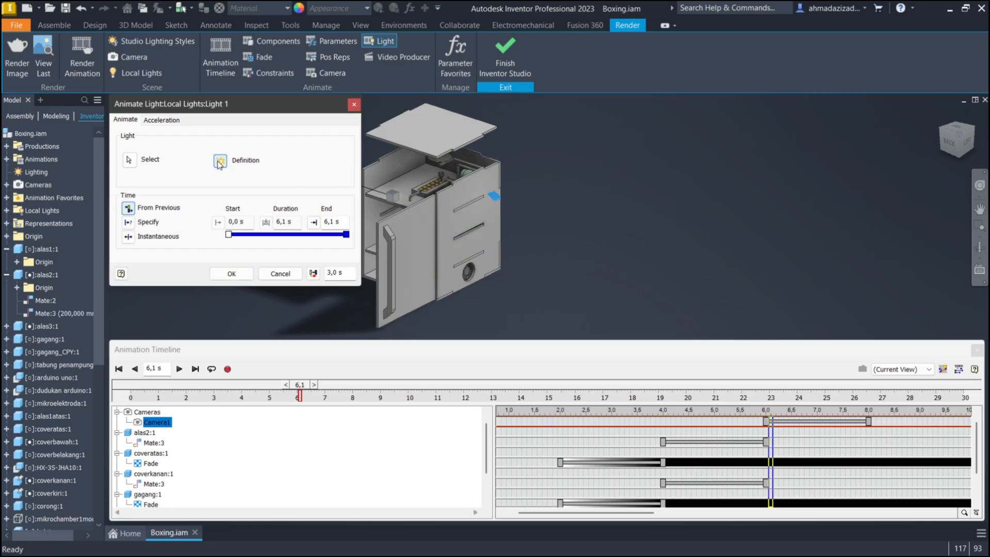
left_click(154, 120)
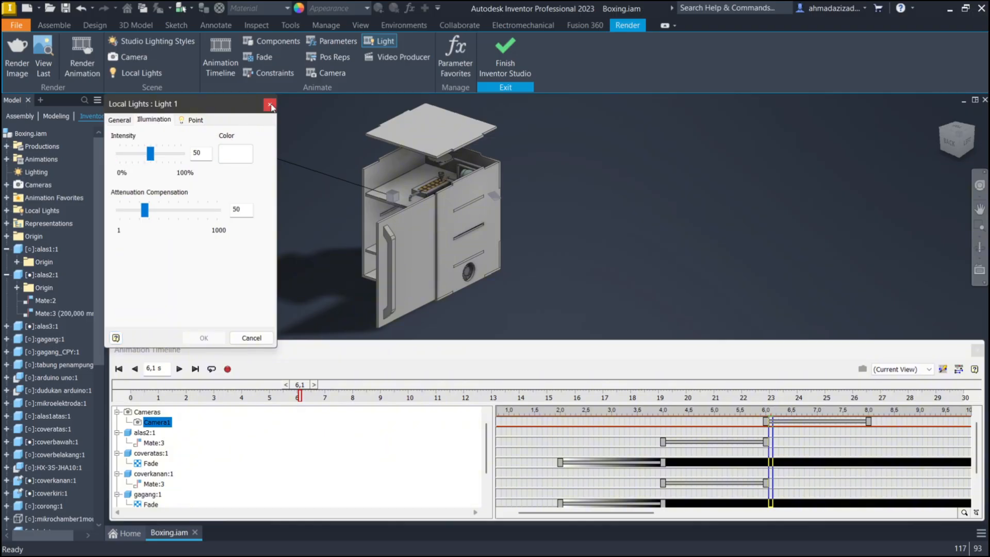
left_click(246, 336)
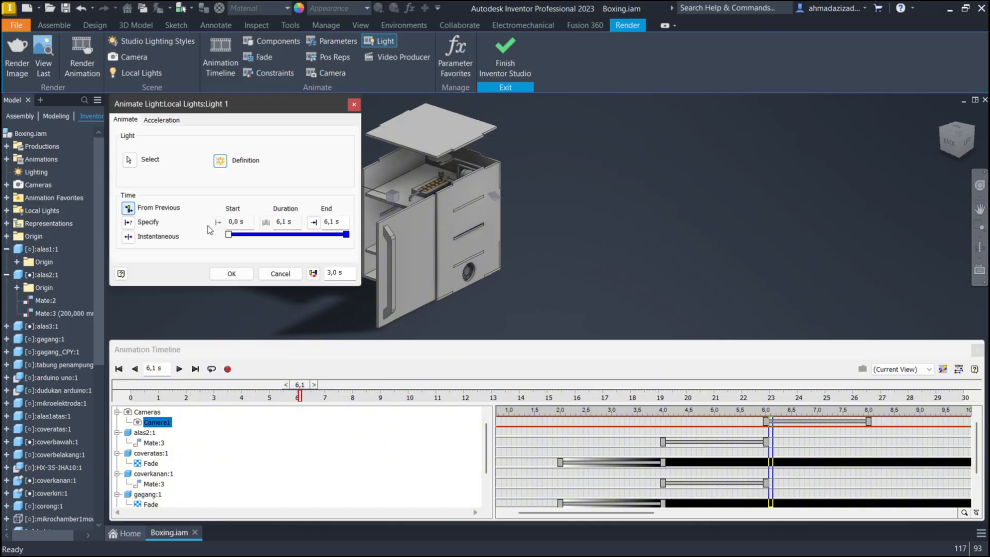
left_click(166, 122)
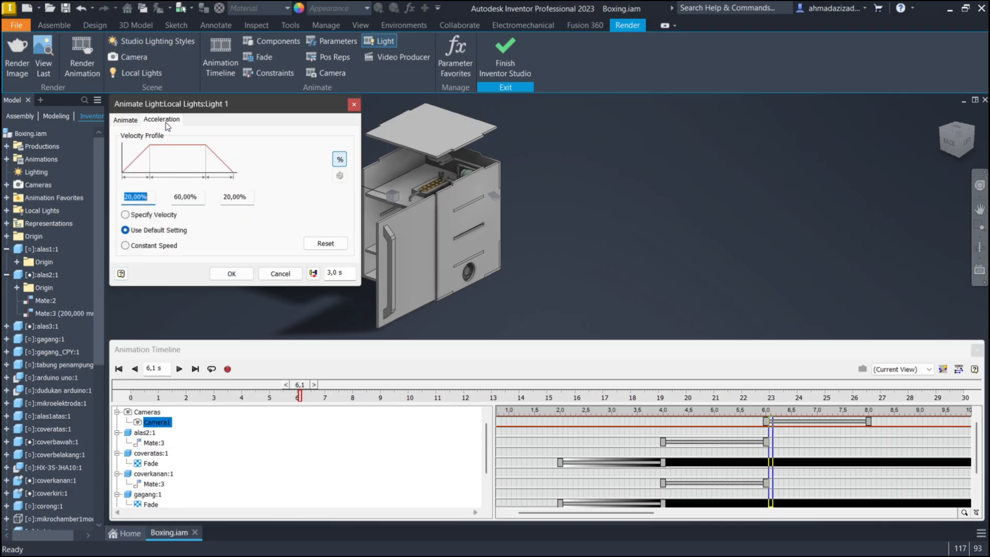
left_click(126, 120)
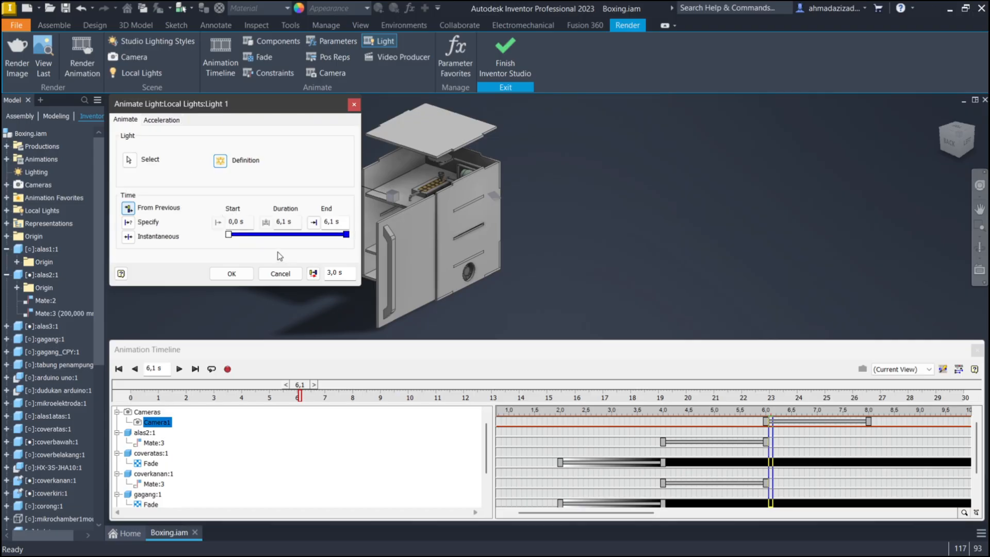
Set the Light 1 animation's end time to 2 s with From Previous timing, and create the animation
left_click(128, 223)
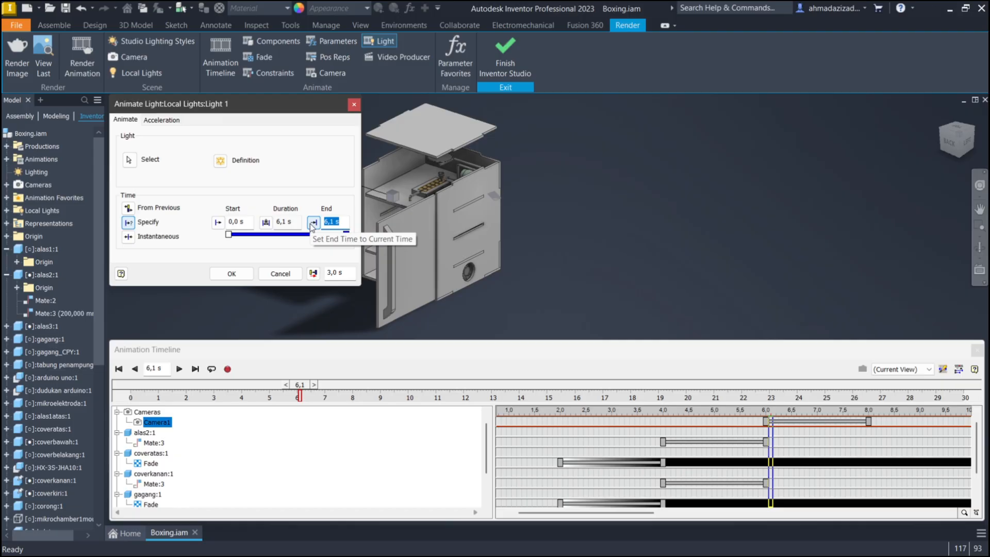
left_click(127, 207)
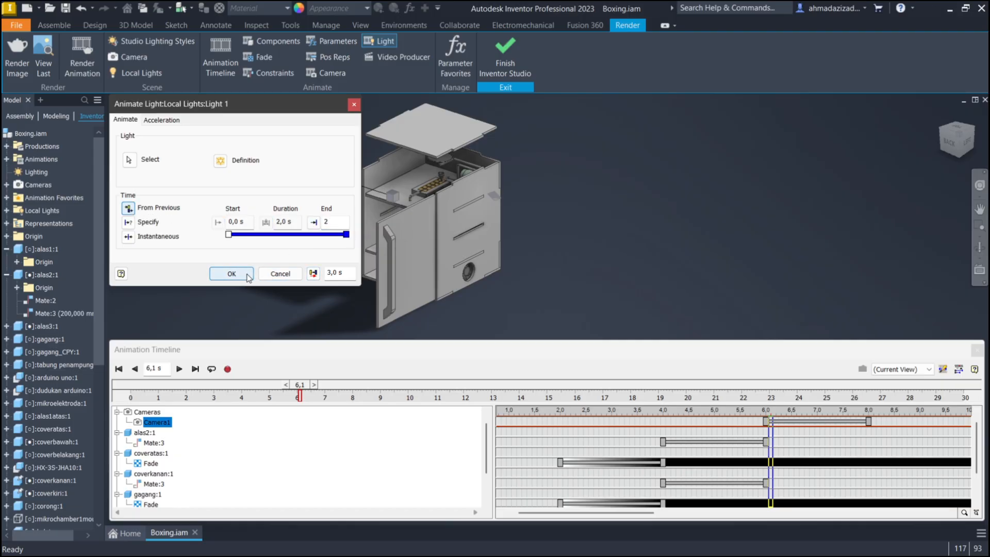
left_click(232, 274)
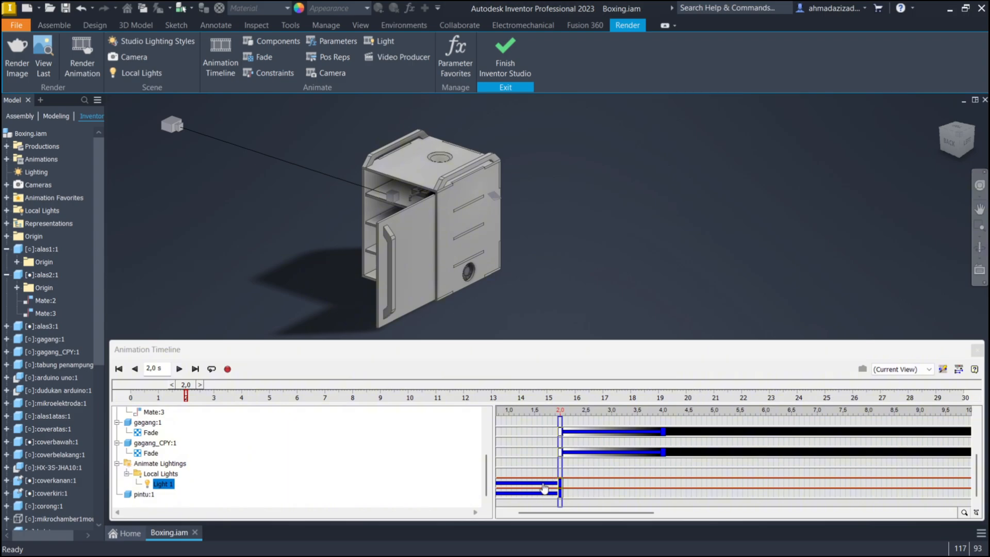
Shift the Light 1 action on the animation timeline to run from about 6,3 s to 8,3 s
scroll(544, 487, "up", 1)
scroll(553, 486, "down", 1)
left_click_drag(532, 513, 861, 484)
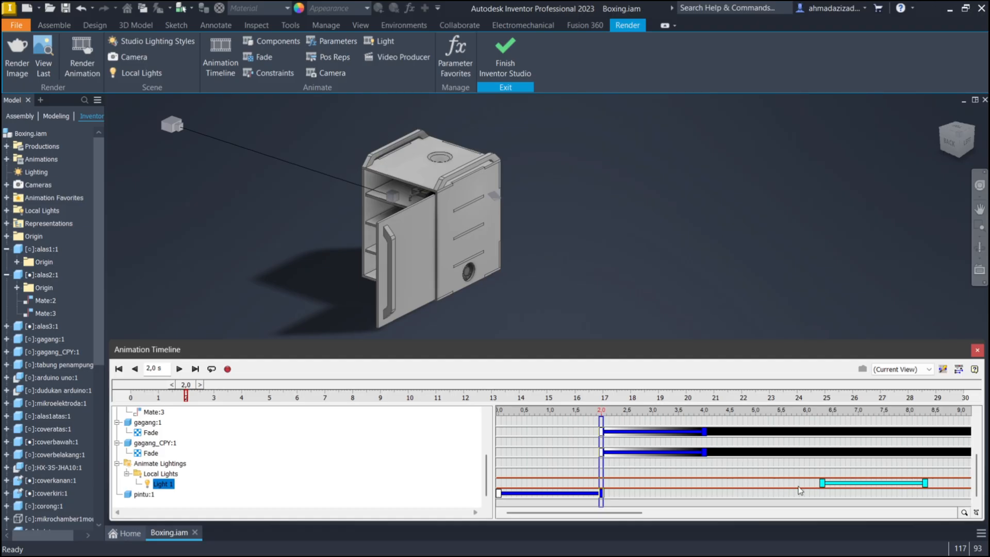
left_click_drag(633, 513, 745, 513)
scroll(714, 490, "up", 2)
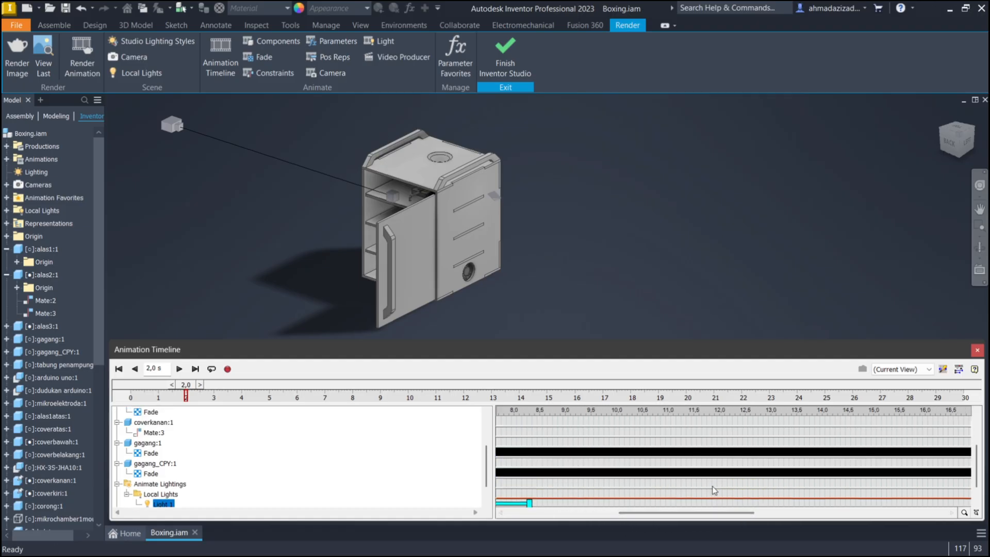
scroll(714, 489, "up", 2)
scroll(713, 489, "down", 4)
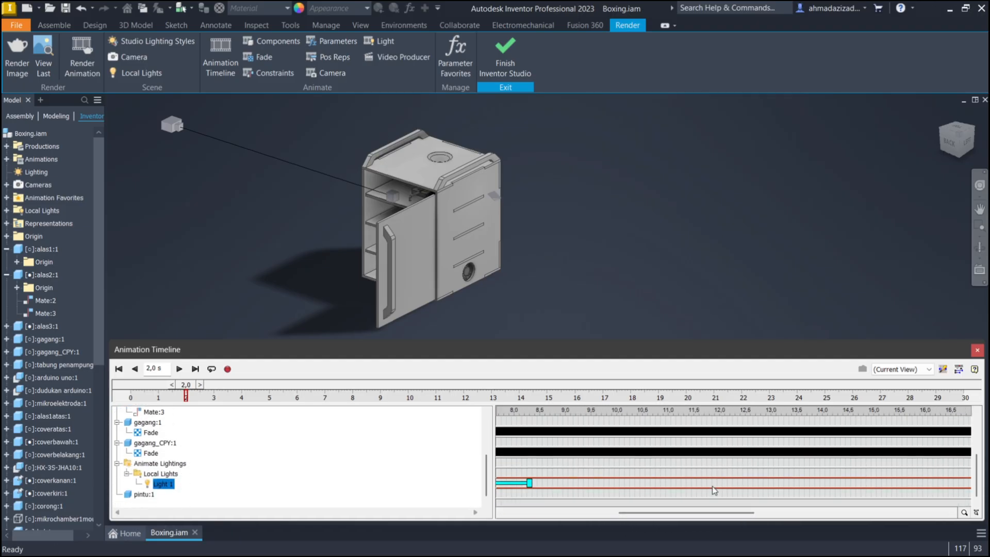
left_click_drag(706, 512, 648, 513)
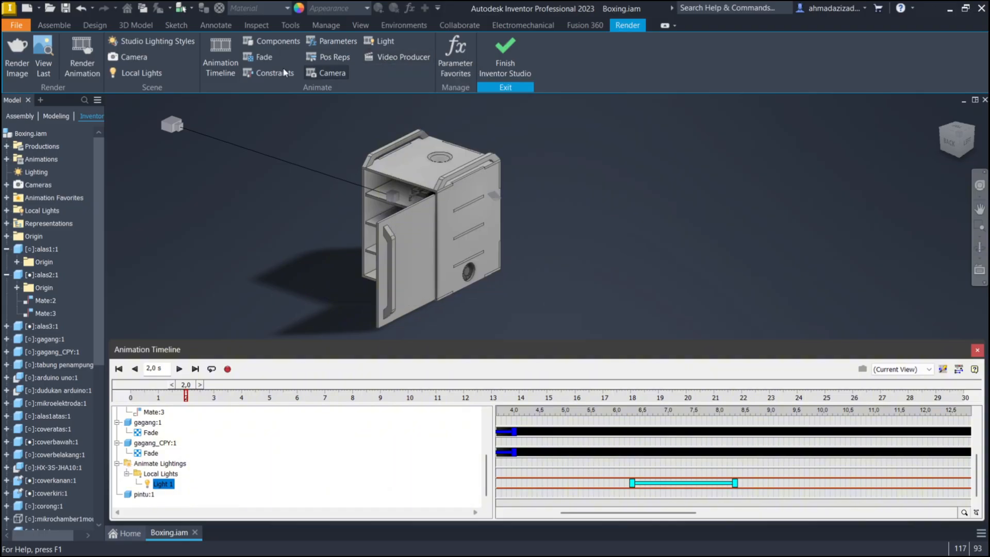
Create a second camera targeting the slotted side panel, positioned well out from that face with the default 0,79 rad zoom
left_click(129, 62)
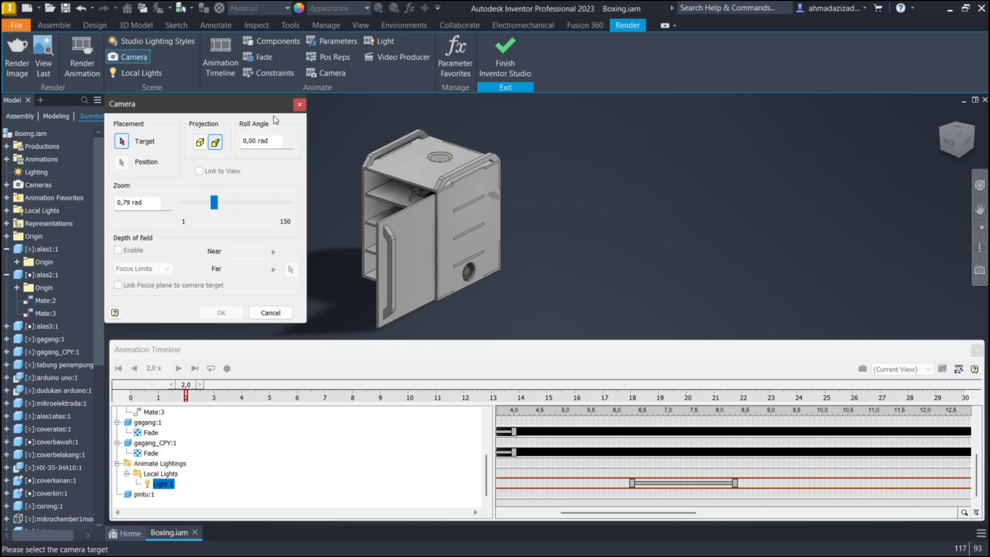
left_click(472, 201)
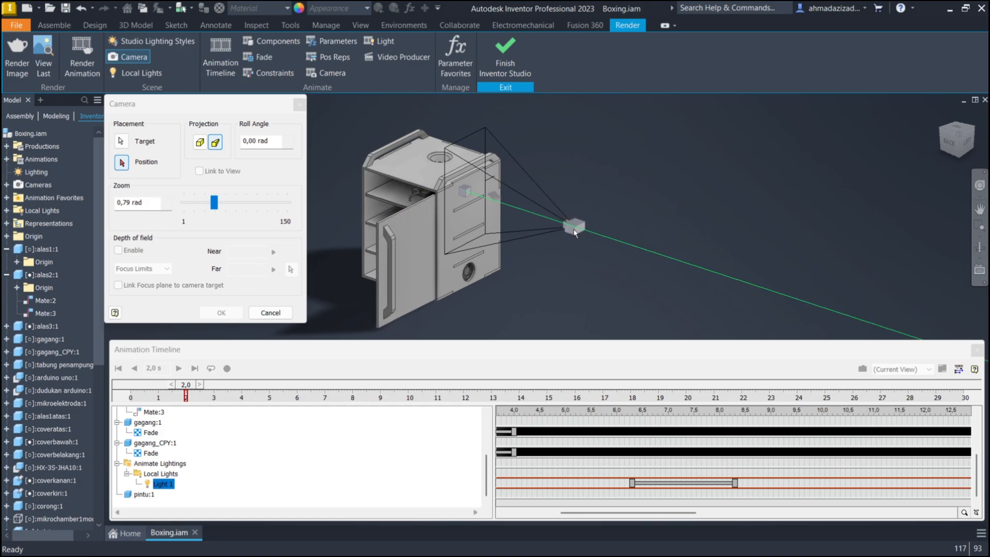
left_click(671, 260)
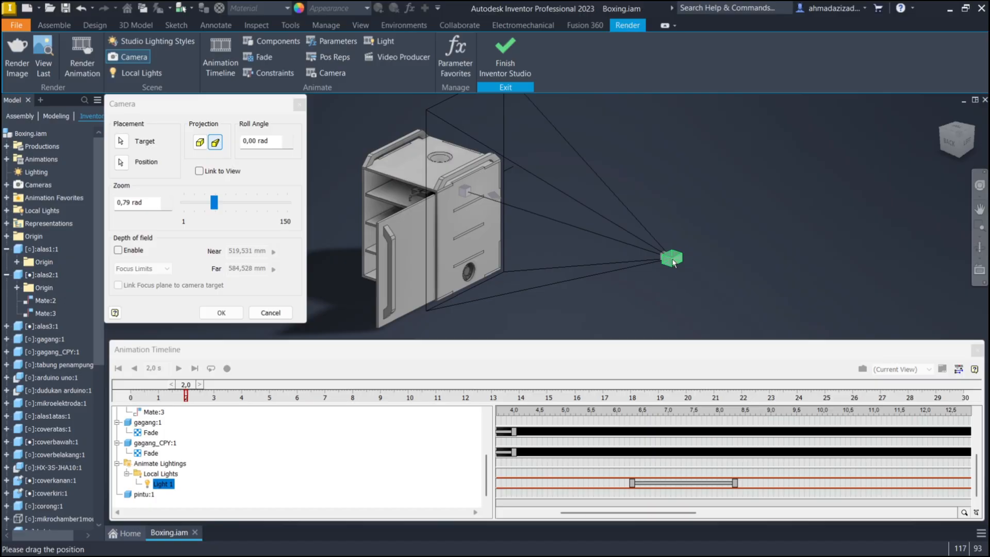
left_click(220, 312)
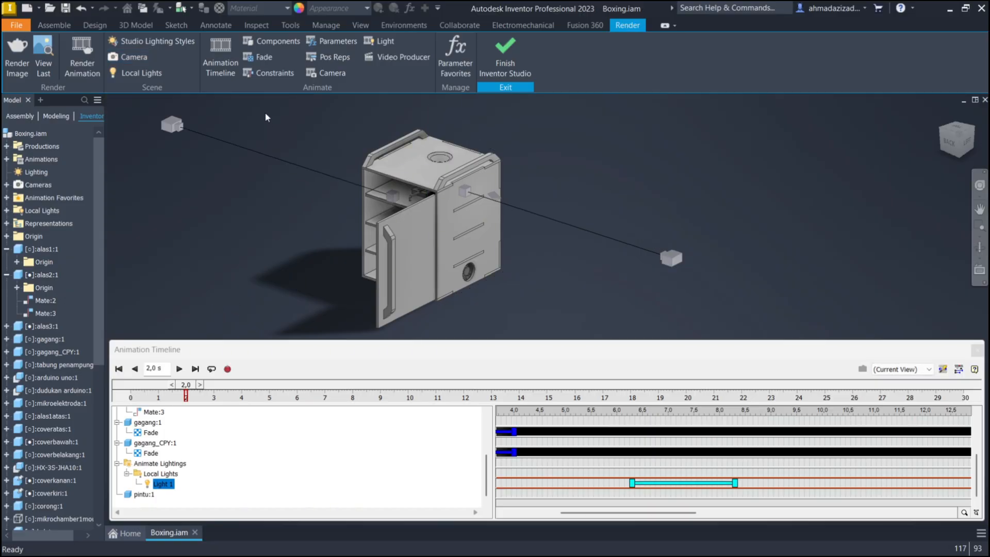
Open Video Producer and place the Camera1 and Camera2 shots one after the other on the production timeline
left_click(397, 59)
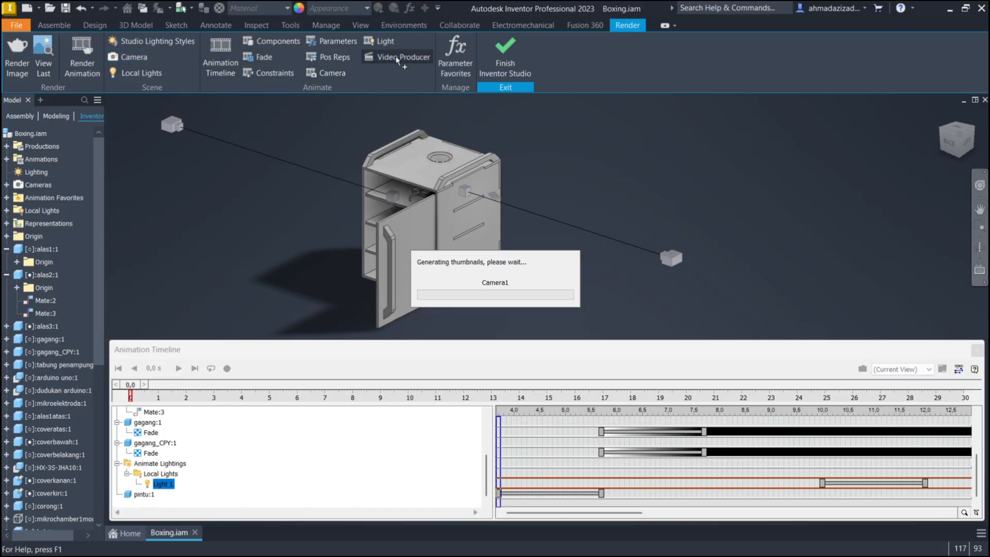
mouse_move(254, 421)
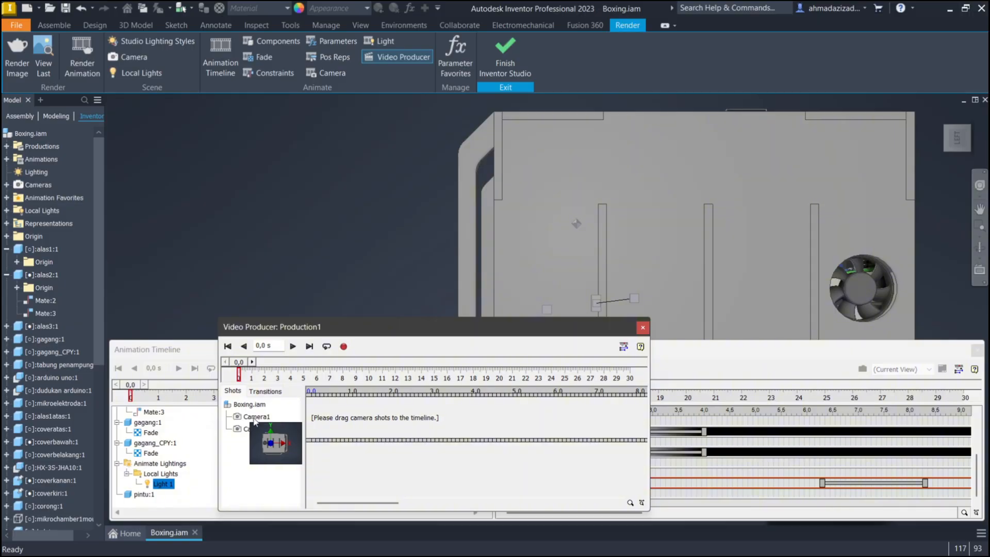
left_click_drag(254, 421, 362, 421)
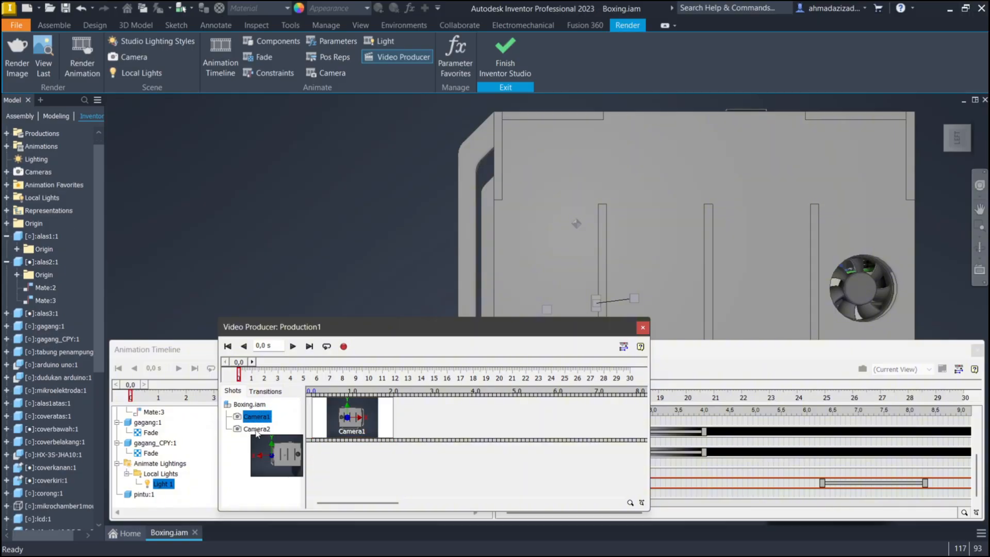
left_click_drag(256, 431, 438, 422)
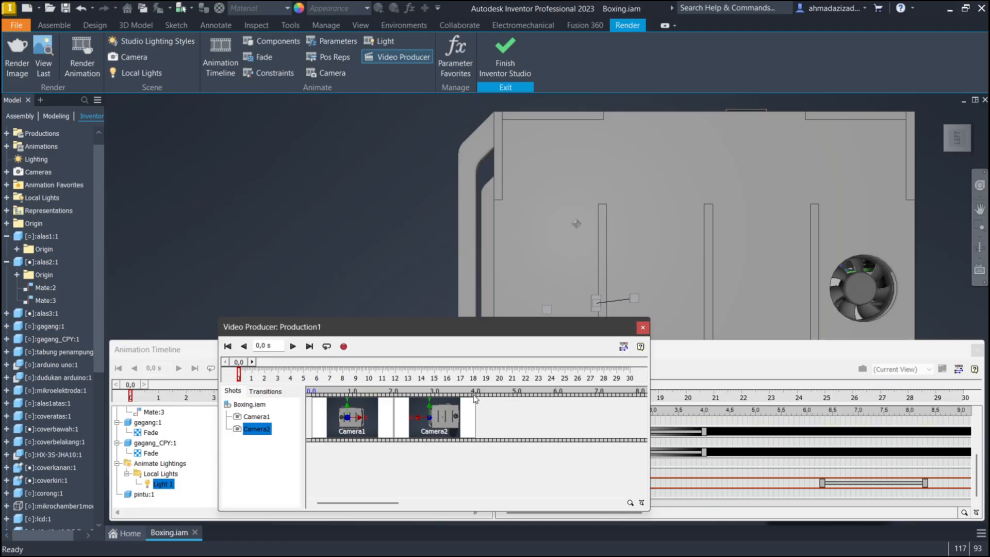
left_click(356, 417)
left_click_drag(395, 413, 394, 414)
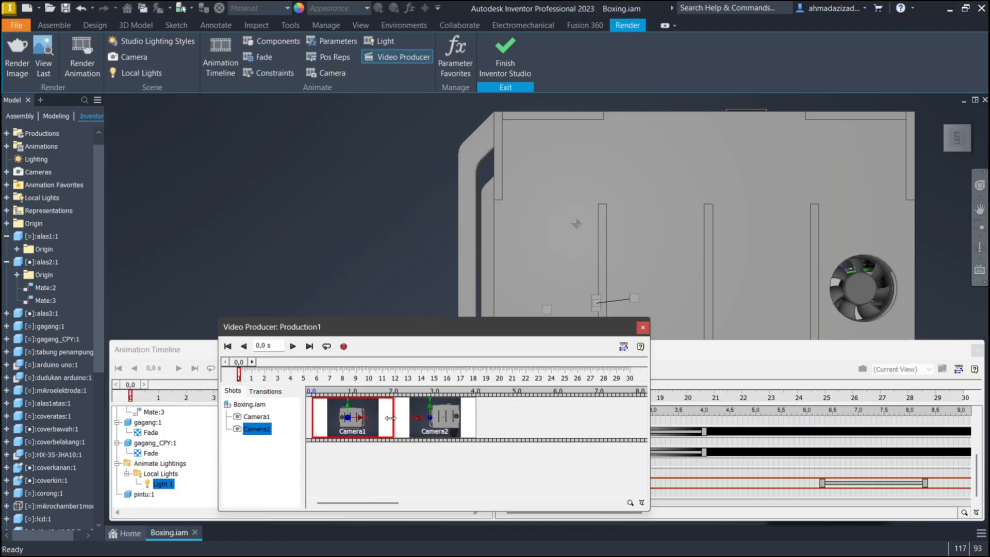
left_click(450, 427)
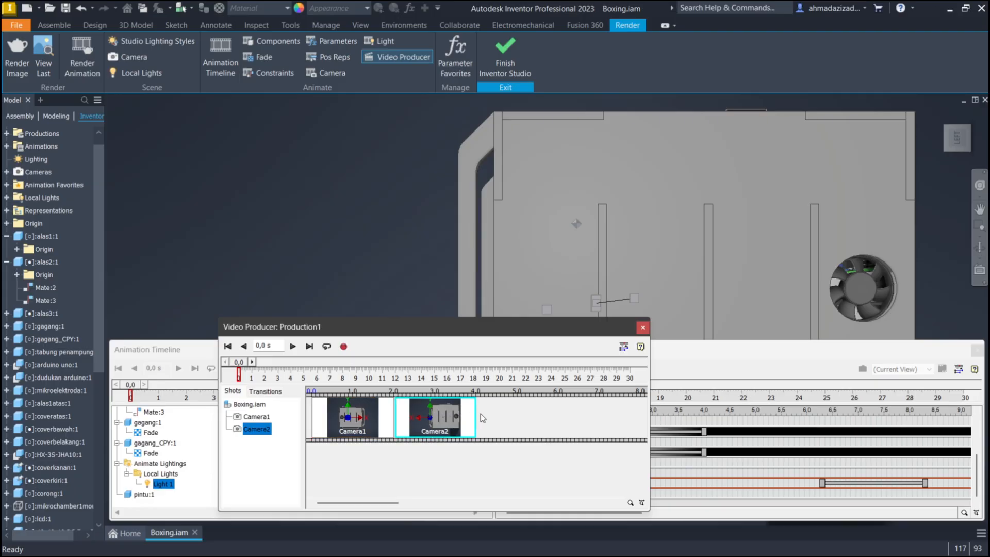
Play the production to preview both camera shots, stop it, and return the time slider to 0,0 s
left_click(293, 346)
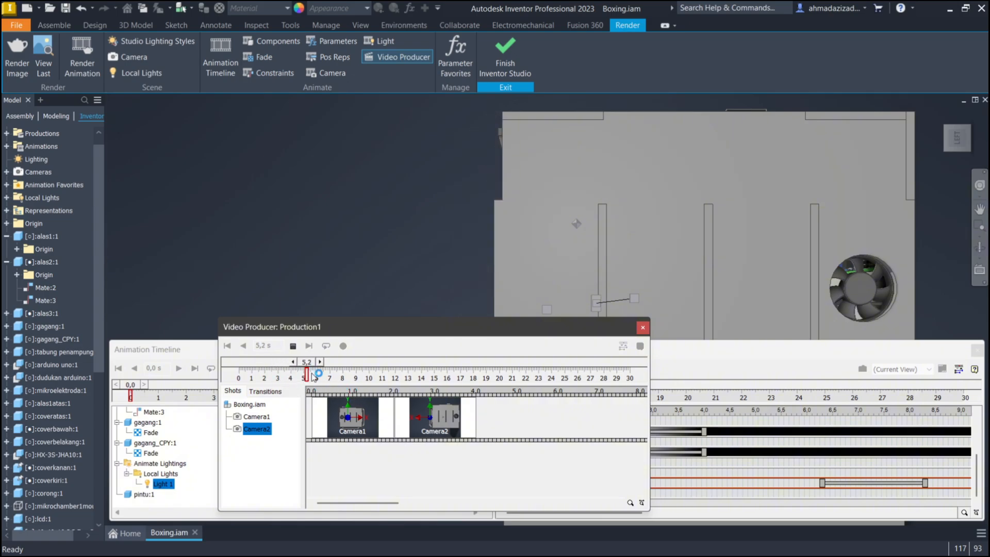
left_click(292, 346)
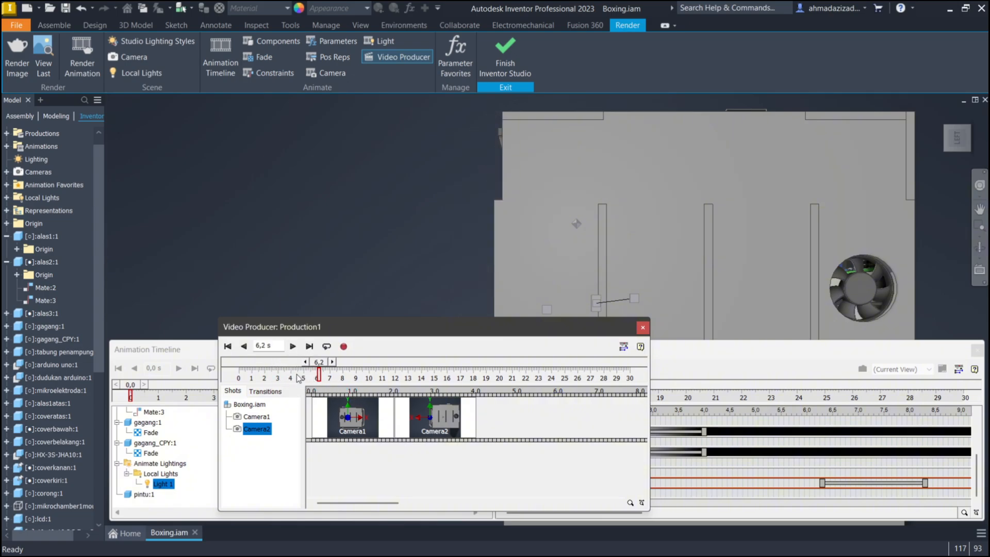
left_click_drag(320, 364, 195, 368)
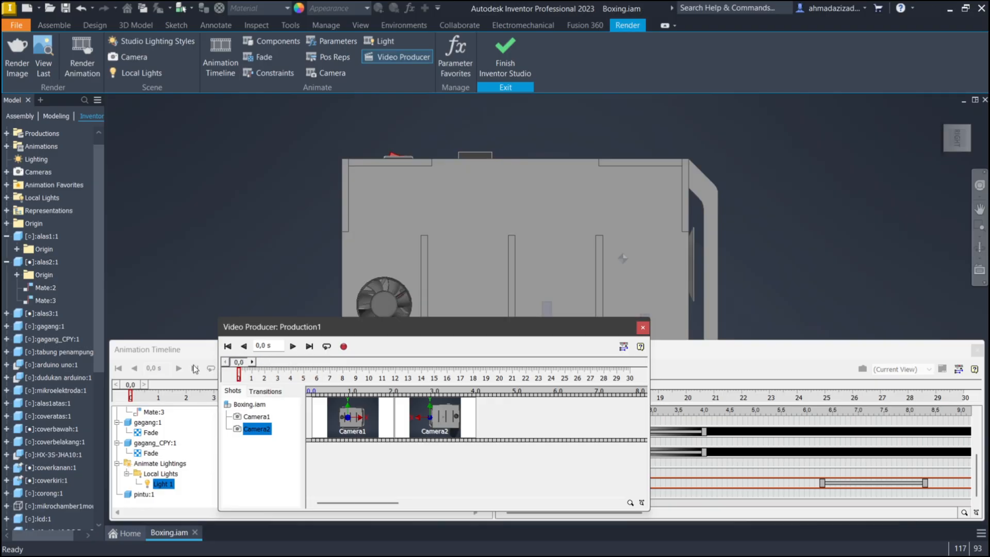
Play the production once more to preview the Camera1 and Camera2 shots, and close Video Producer
left_click(292, 346)
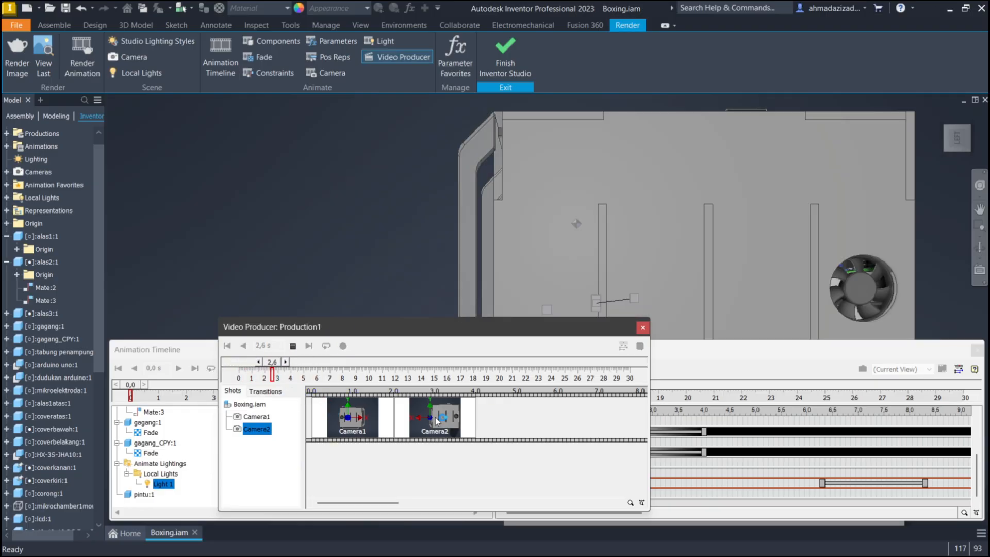
left_click(292, 346)
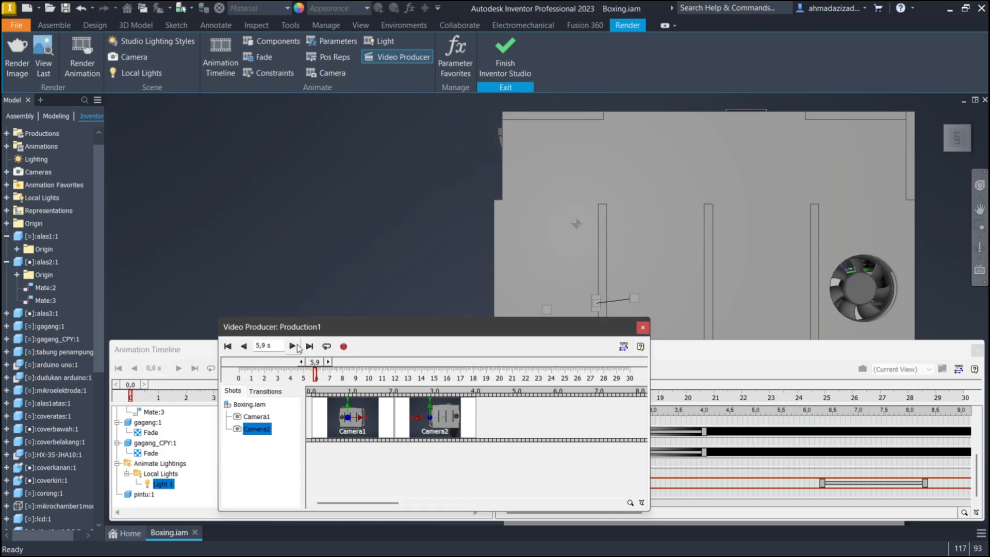
left_click(642, 328)
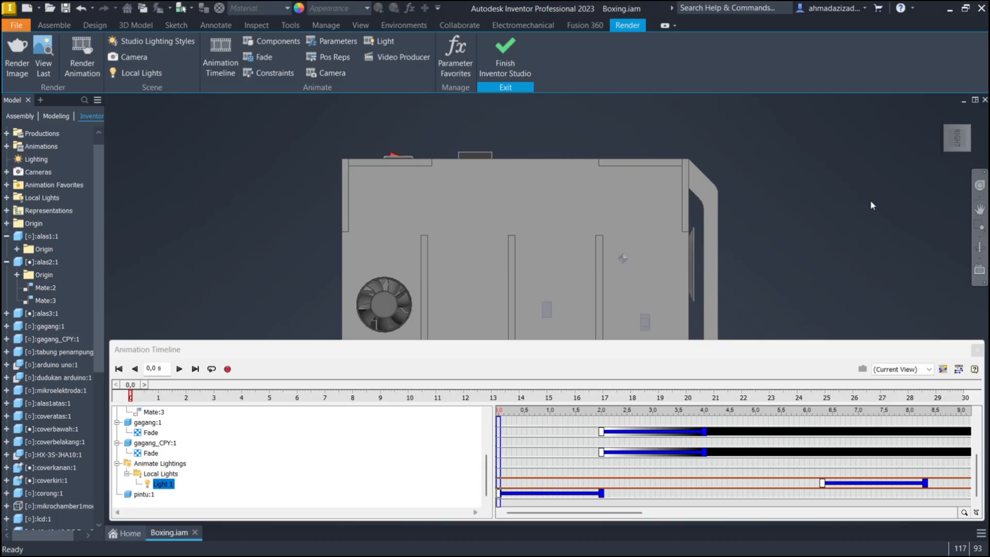
middle_click_drag(857, 215, 720, 152, "shift")
mouse_move(696, 222)
middle_mouse_down()
mouse_move(687, 183)
mouse_move(698, 206)
mouse_move(640, 194)
mouse_move(652, 207)
middle_mouse_up()
scroll(699, 206, "down", 6)
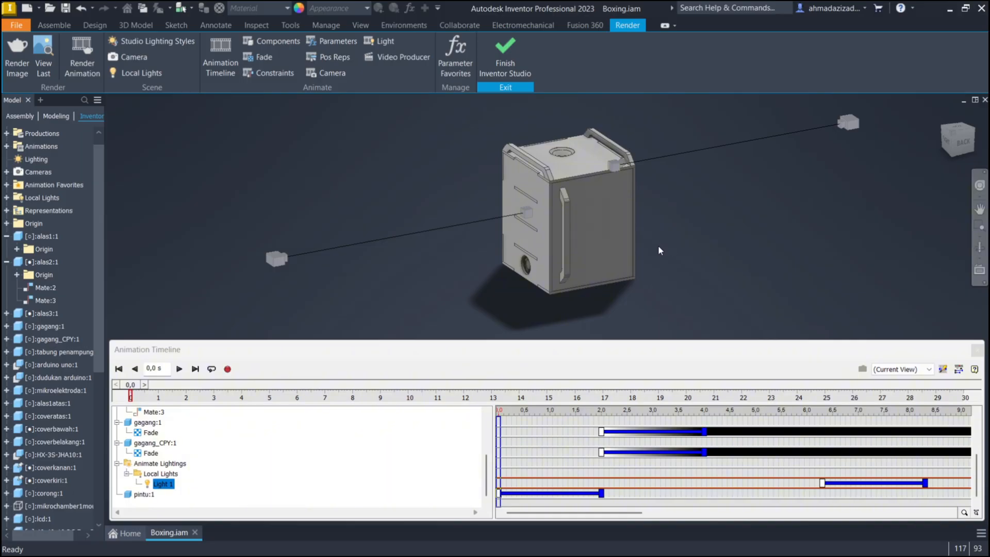
middle_click_drag(658, 246, 641, 259)
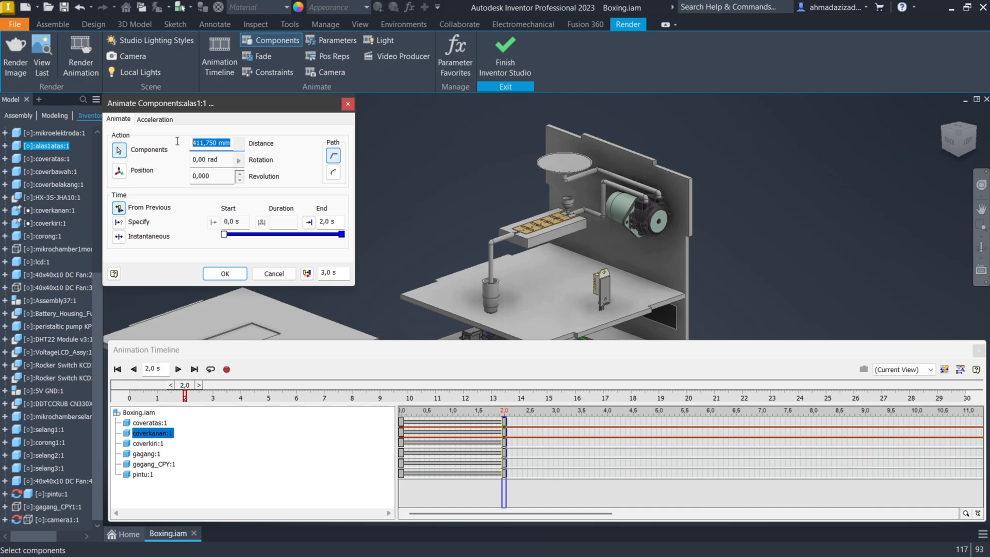
Animate alas1:1 and the other selected components over a distance of 1000 mm from 0,0 s to 2,0 s
type("1000")
left_click(224, 273)
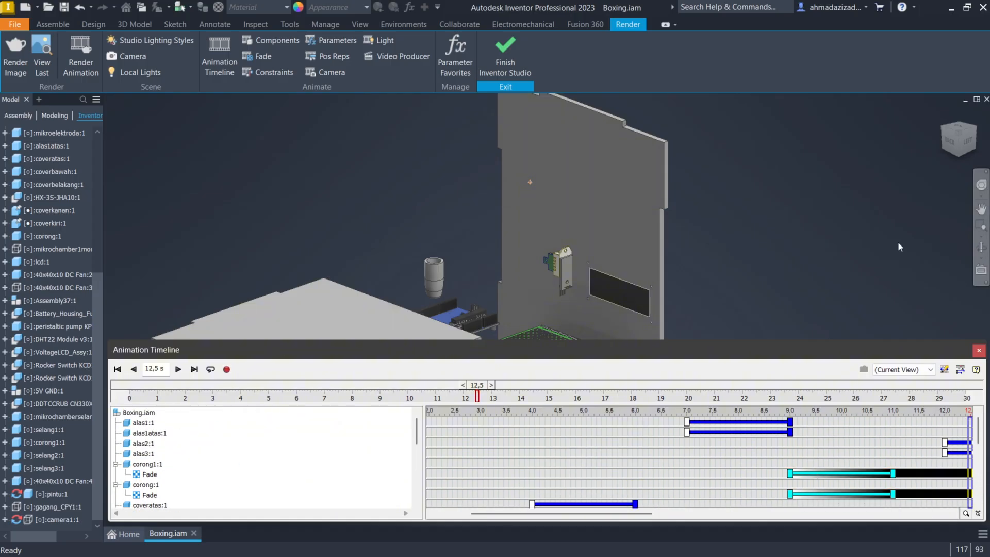
left_click(225, 274)
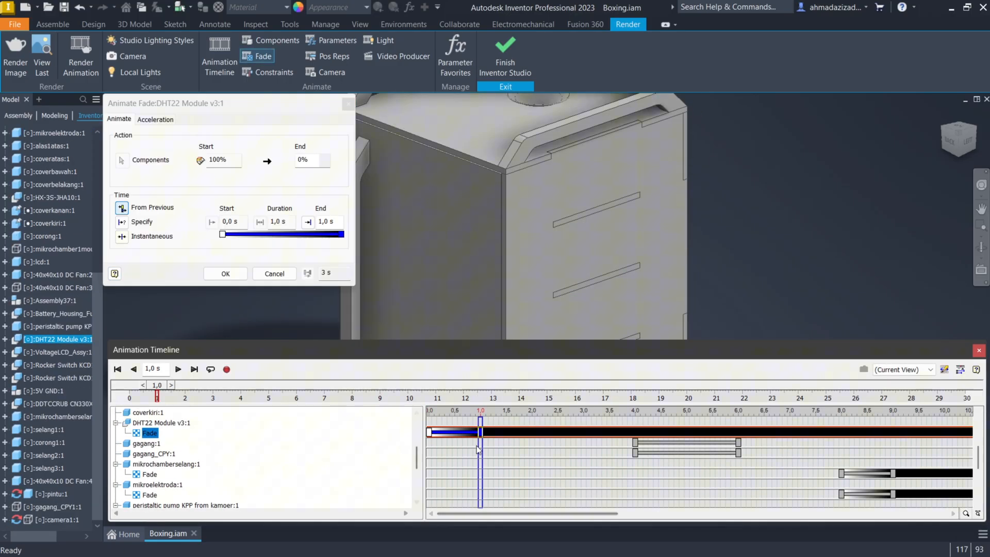
Apply the 100% to 0% fade to DHT22 Module v3:1 and shift it to run from about 9,3 s to 10,3 s
left_click(225, 274)
left_click_drag(455, 432, 934, 432)
left_click_drag(527, 514, 675, 513)
scroll(531, 484, "up", 5)
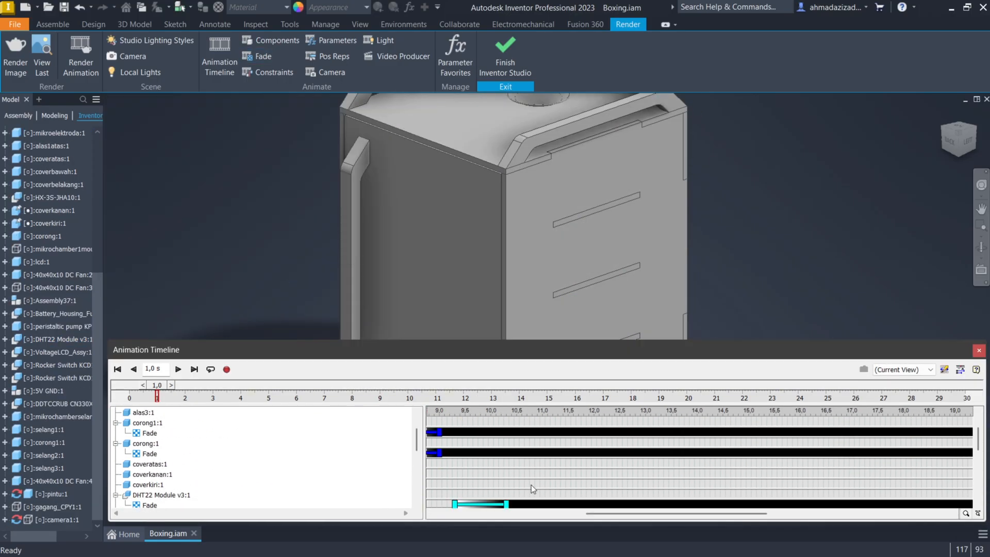
Preview the animation and shift the tabung penampung 2:1 fade to run from about 11,9 s to 12,9 s
left_click(697, 453)
left_click(178, 369)
left_click(178, 369)
left_click_drag(543, 444, 594, 446)
scroll(594, 448, "down", 10)
left_click_drag(571, 496, 623, 496)
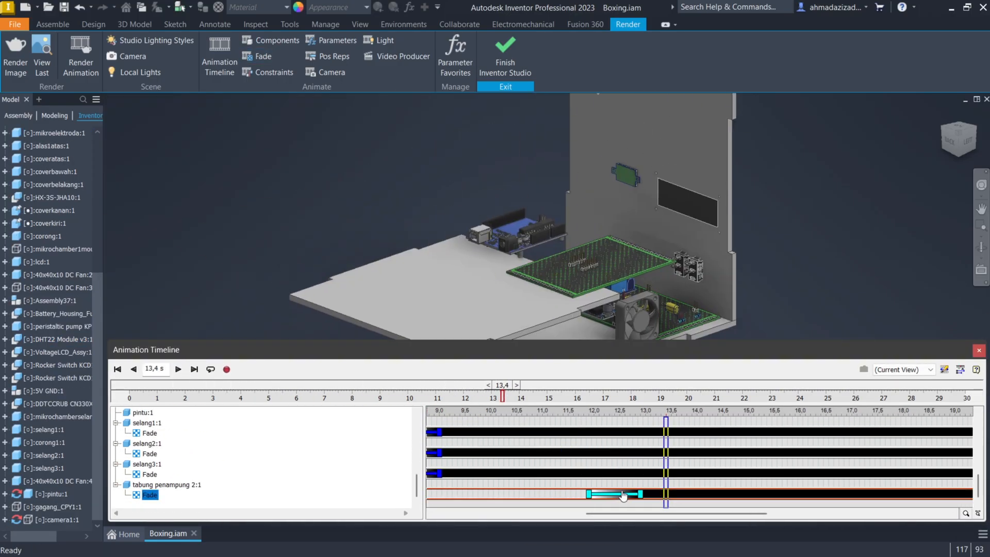
Shift the alas1:1 and alas1atas:1 movement actions to run from 8,0 s to 10,0 s
scroll(622, 484, "up", 10)
left_click_drag(502, 396, 396, 396)
left_click_drag(696, 452, 800, 452)
scroll(660, 464, "down", 10)
left_click(658, 453, "ctrl")
mouse_move(611, 514)
left_mouse_down()
mouse_move(718, 515)
mouse_move(613, 514)
left_mouse_up()
left_click_drag(657, 421, 683, 422)
Play the animation from the start to check the retimed actions, stop it, and move the time slider back
left_click(118, 370)
left_click(178, 369)
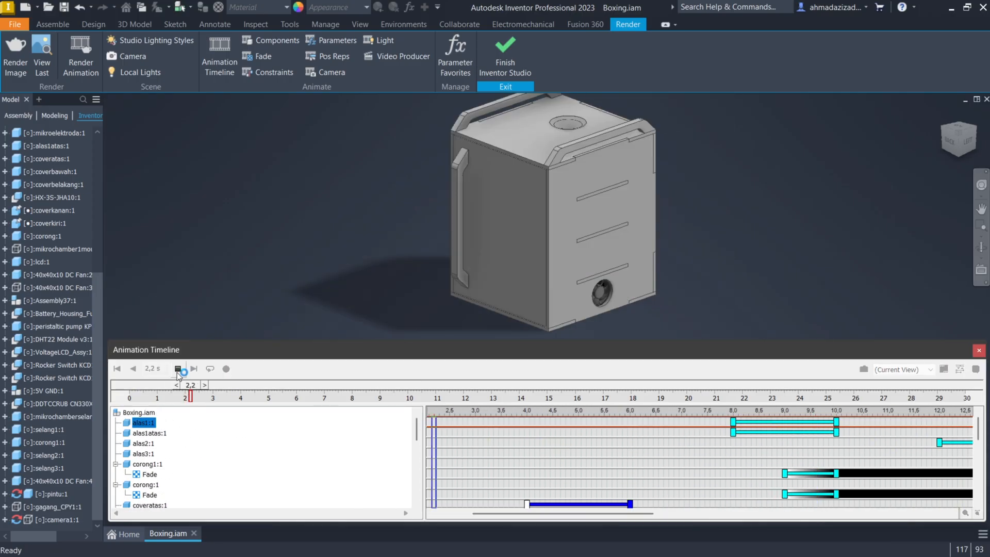
left_click(178, 369)
left_click_drag(604, 396, 468, 396)
Fade parts 450, PH-1x7:1 and PH-1x7:2 of 5V GND:1 and reposition their fade actions on the timeline
left_click_drag(562, 513, 652, 514)
left_click(694, 445)
left_click_drag(694, 449, 848, 448)
left_click(257, 56)
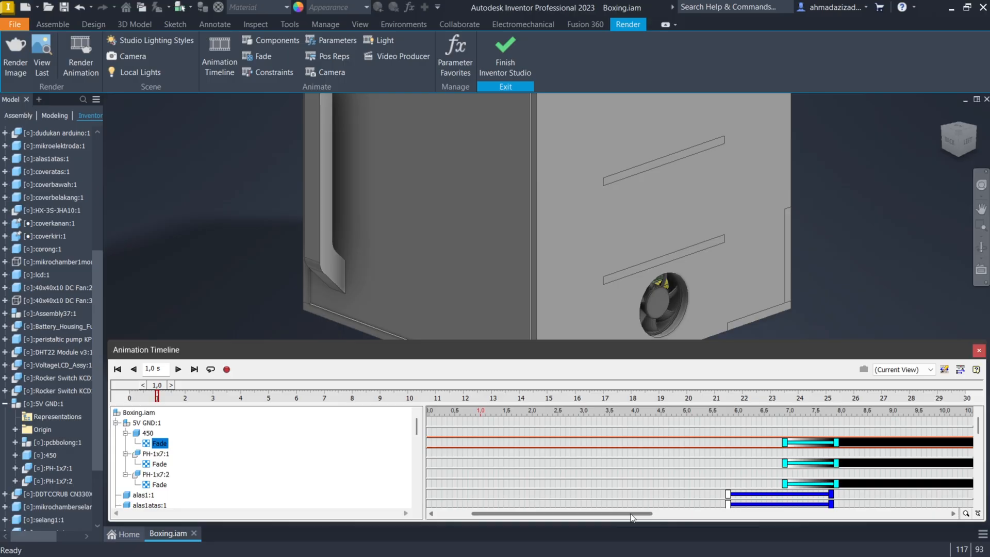
left_click_drag(789, 462, 694, 453)
left_click(178, 369)
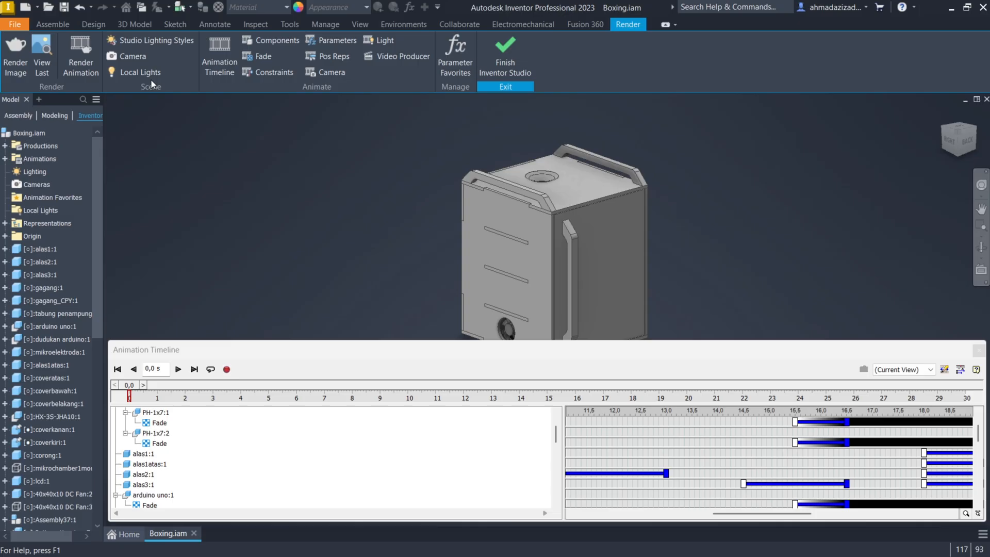
Start a camera targeting the front panel above the display, positioned straight out from that face, with orthographic projection
left_click(135, 58)
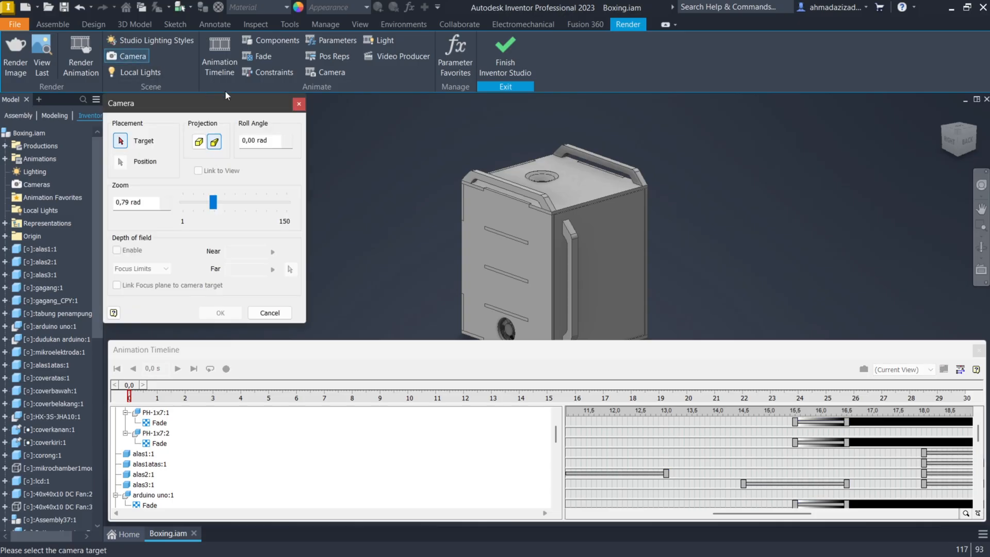
mouse_move(696, 195)
middle_mouse_down("shift")
mouse_move(503, 187)
mouse_move(585, 219)
middle_mouse_up("shift")
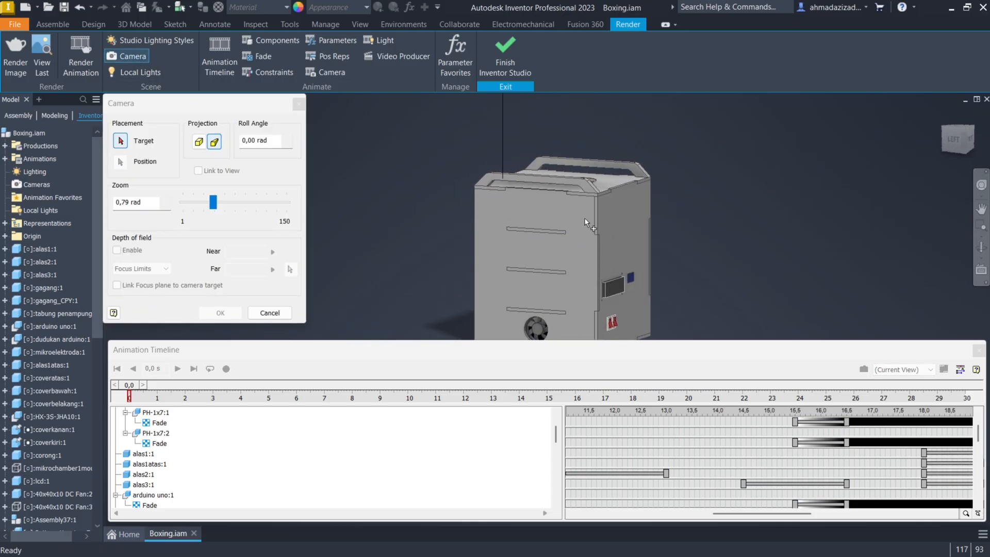
left_click(613, 237)
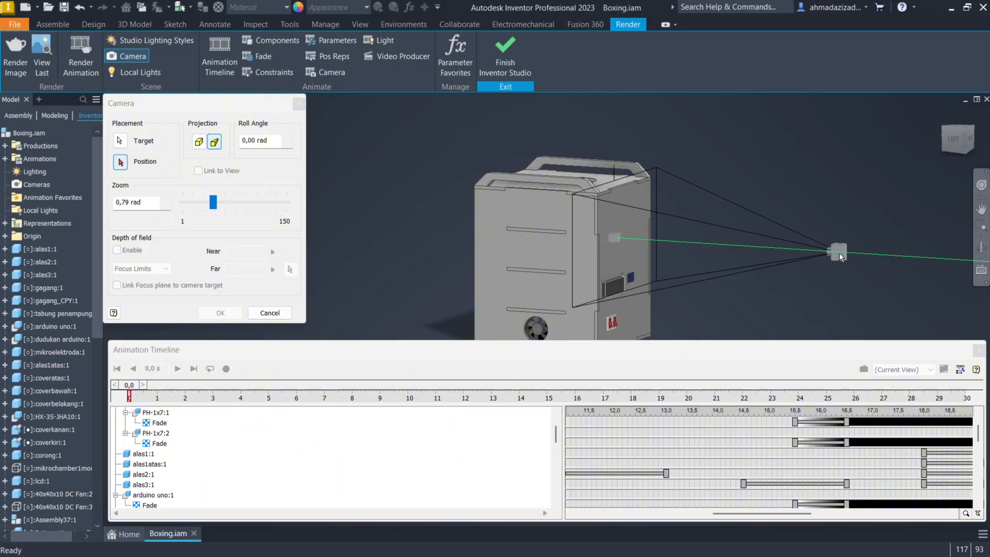
left_click(839, 256)
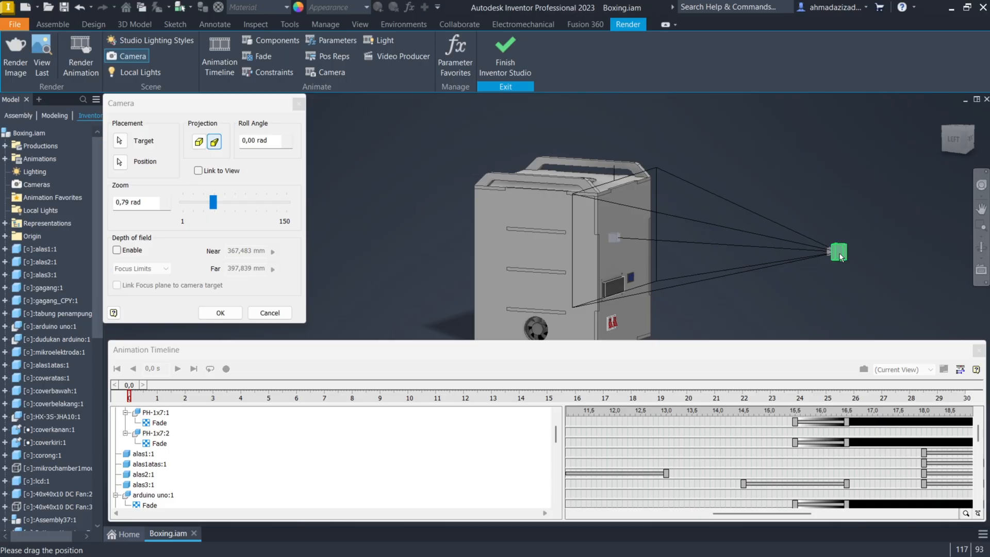
left_click(205, 148)
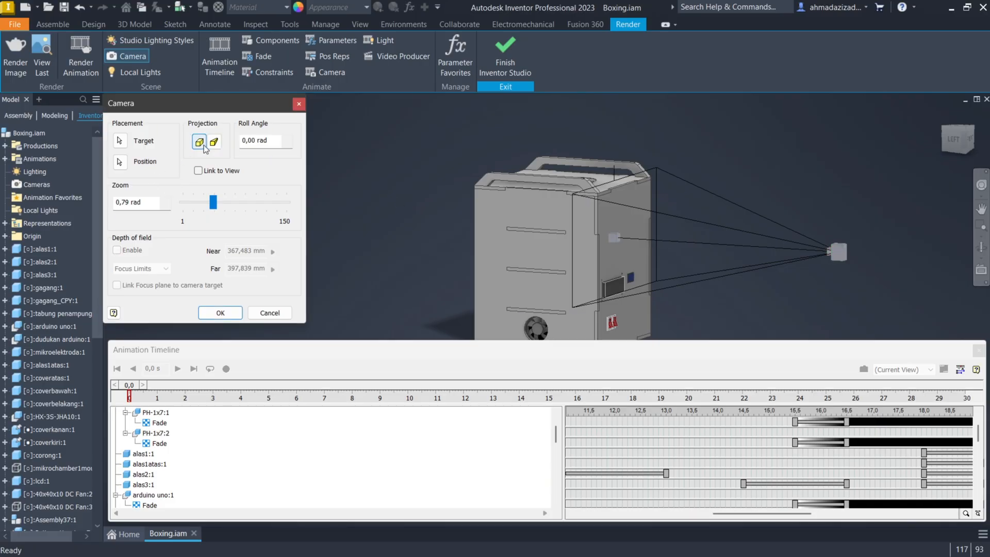
Link the camera to the view, frame the box from its front corner slightly above, and create the camera
left_click(198, 171)
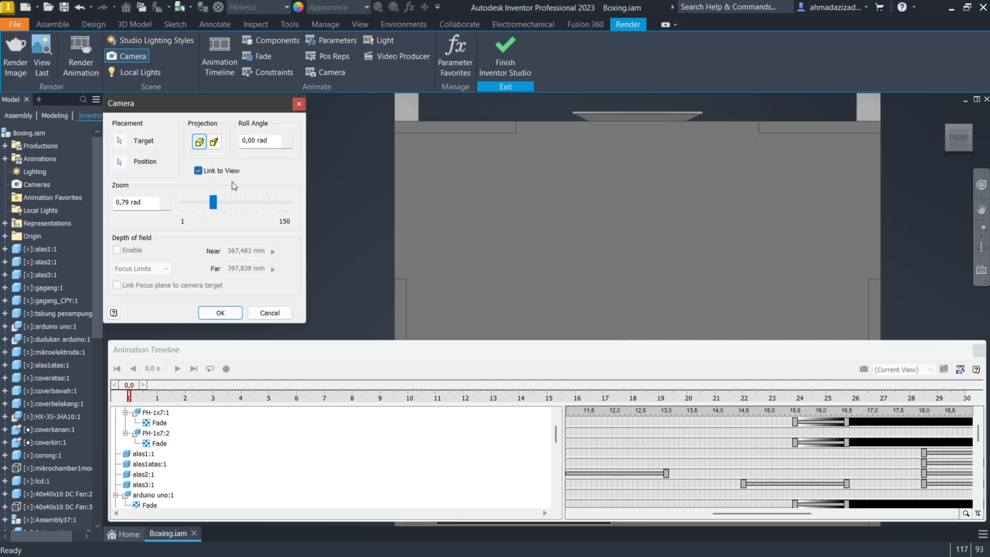
mouse_move(552, 200)
middle_mouse_down("shift")
mouse_move(597, 215)
mouse_move(555, 192)
middle_mouse_up("shift")
scroll(556, 196, "down", 3)
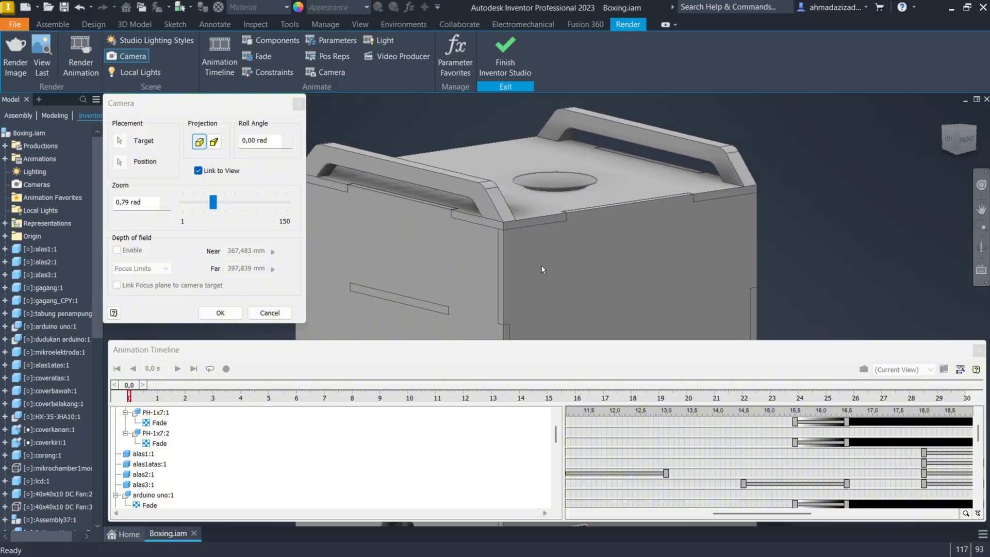
middle_click_drag(547, 259, 525, 260, "shift")
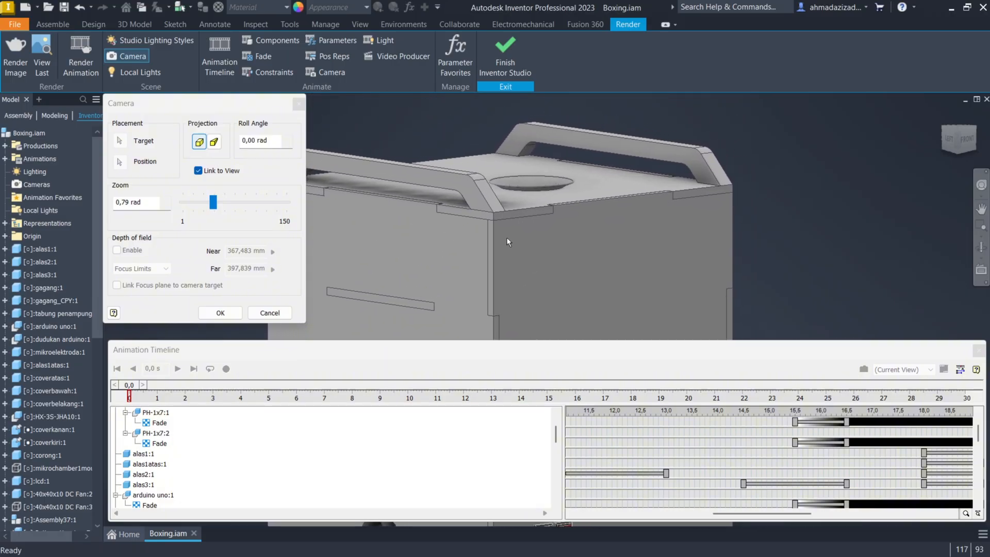
scroll(508, 234, "up", 4)
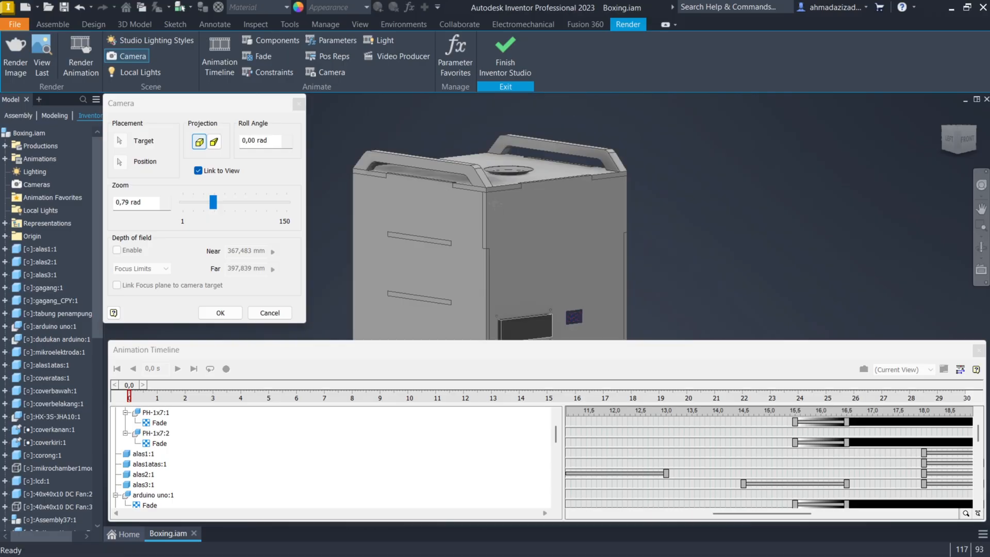
middle_click_drag(495, 203, 496, 212)
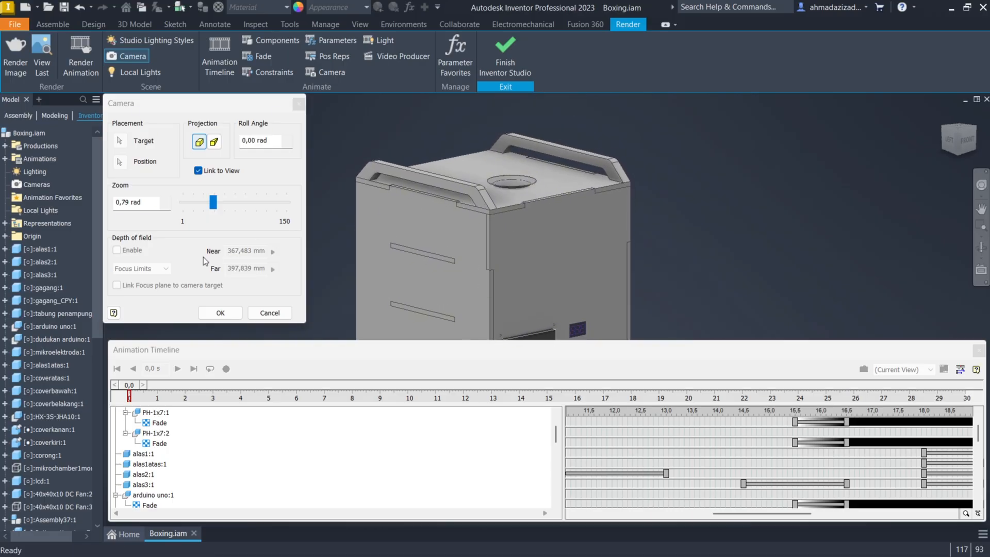
left_click(218, 311)
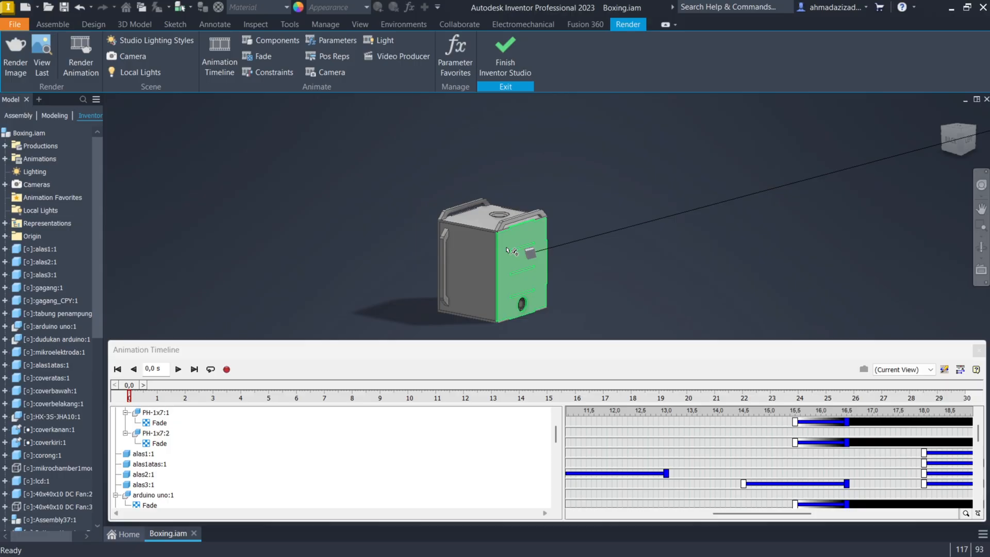
Animate Camera1 with its definition linked to the view, ending on the corner between the handled back panel and the slotted side
left_click(325, 73)
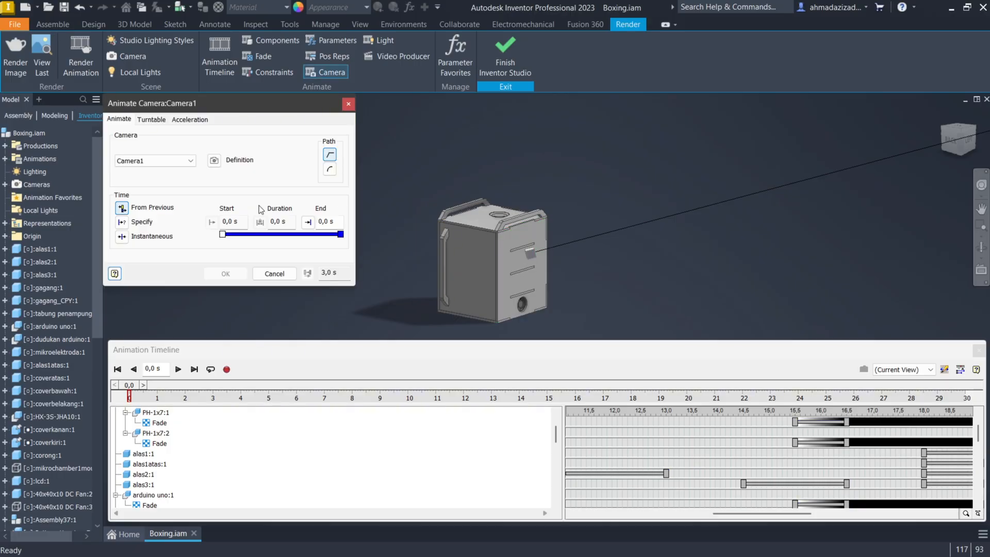
left_click(212, 162)
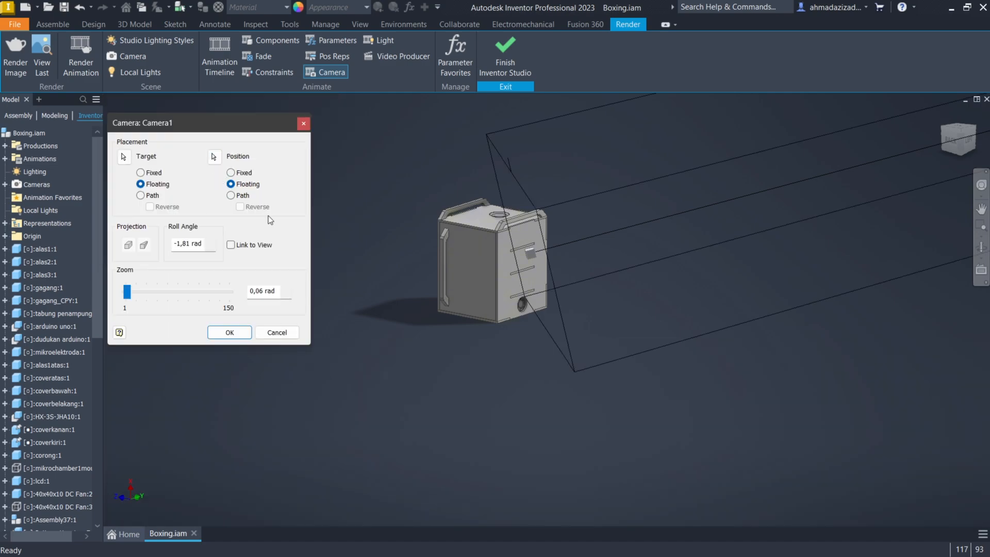
left_click(230, 245)
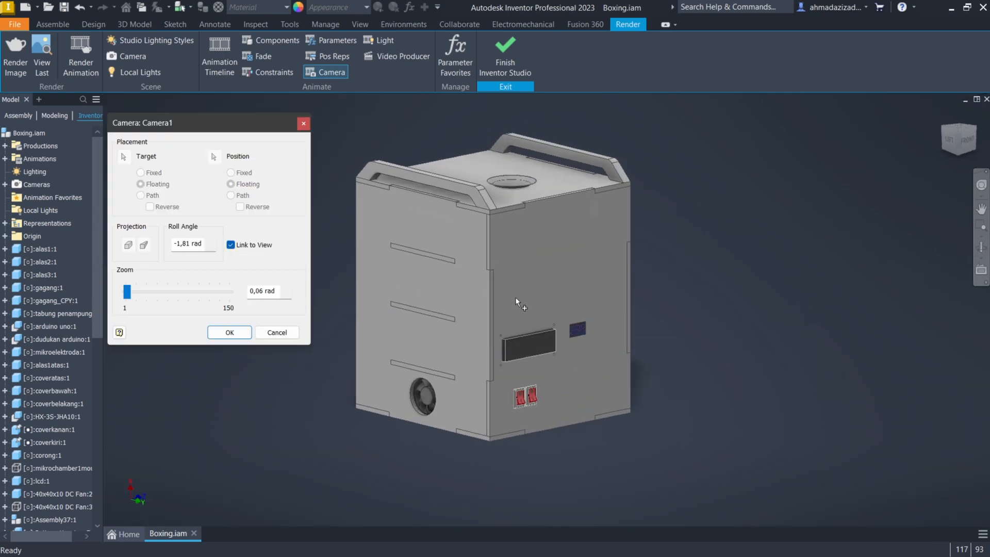
key("F4")
left_click_drag(535, 303, 657, 319)
key("F2")
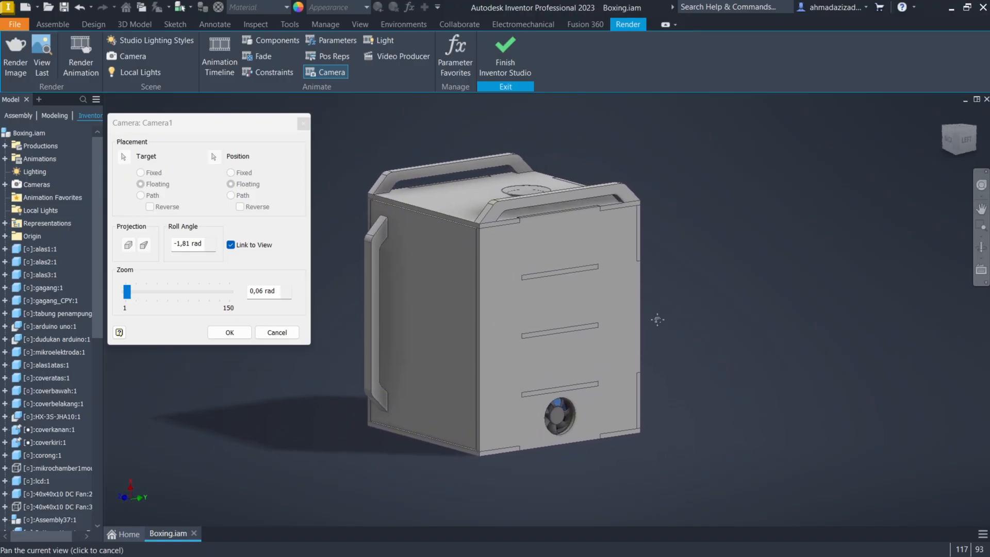
left_click(229, 332)
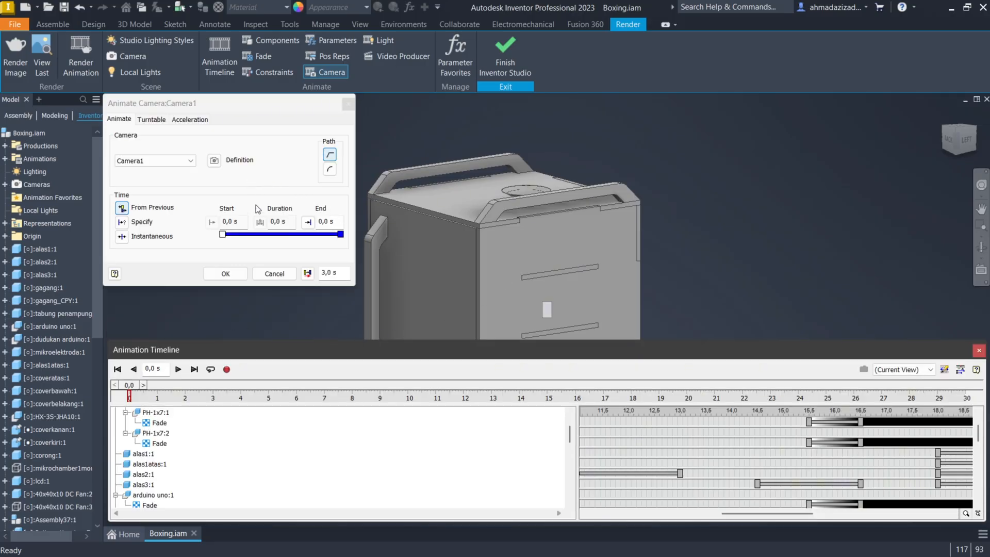
Set the Camera1 animation to end at 2 s with a smooth path and apply it
left_click(339, 224)
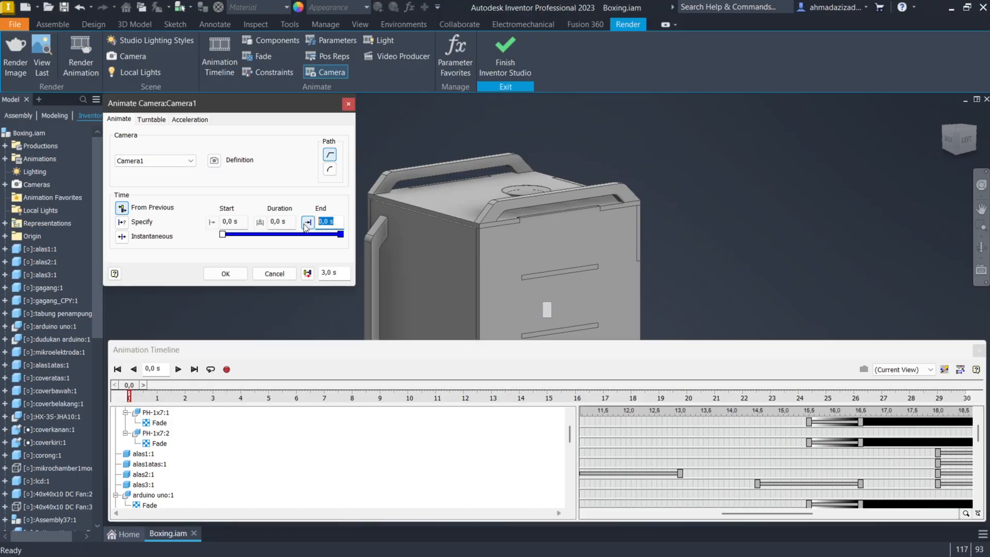
type("2")
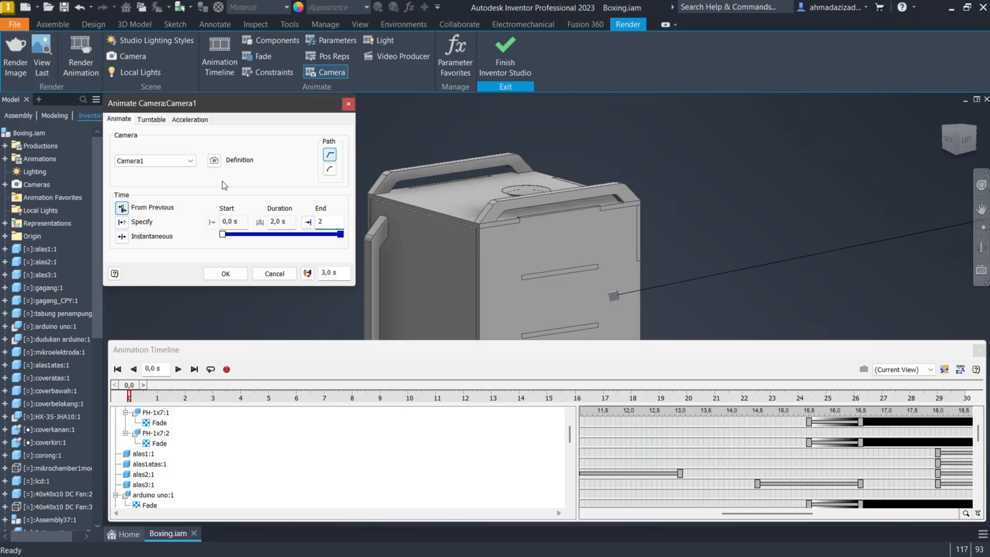
left_click(331, 170)
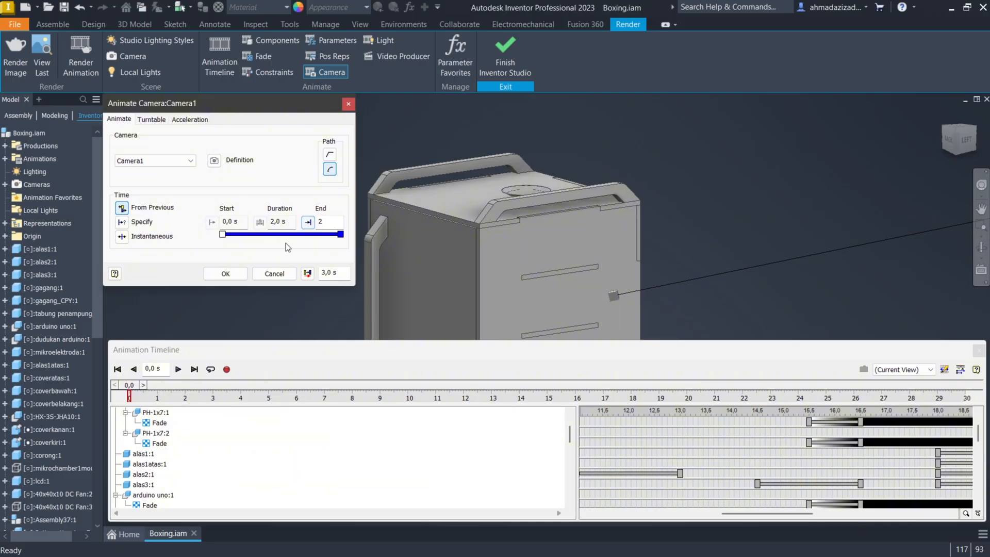
left_click(227, 274)
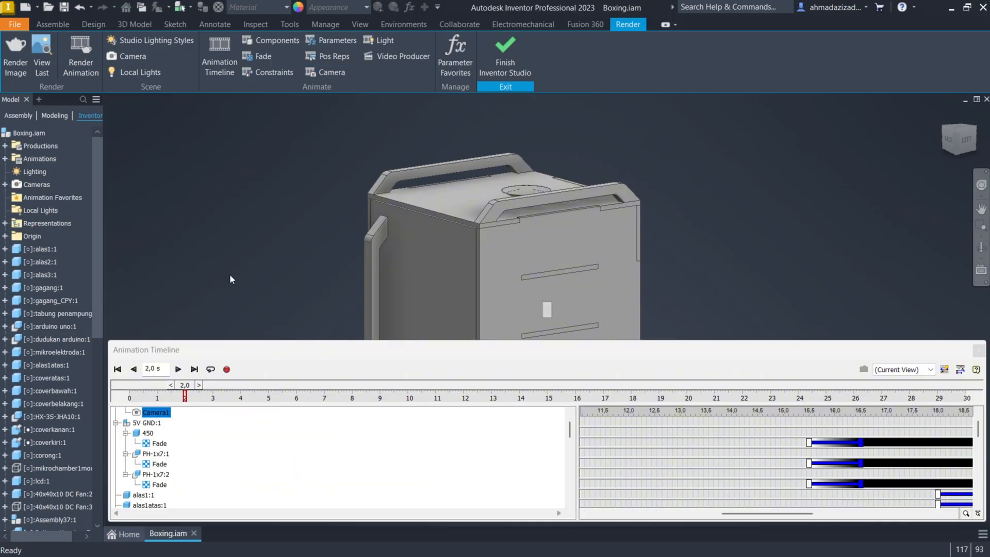
Bring the Camera1 action into view on the animation timeline and return the time slider to 0,0 s
scroll(660, 428, "up", 1)
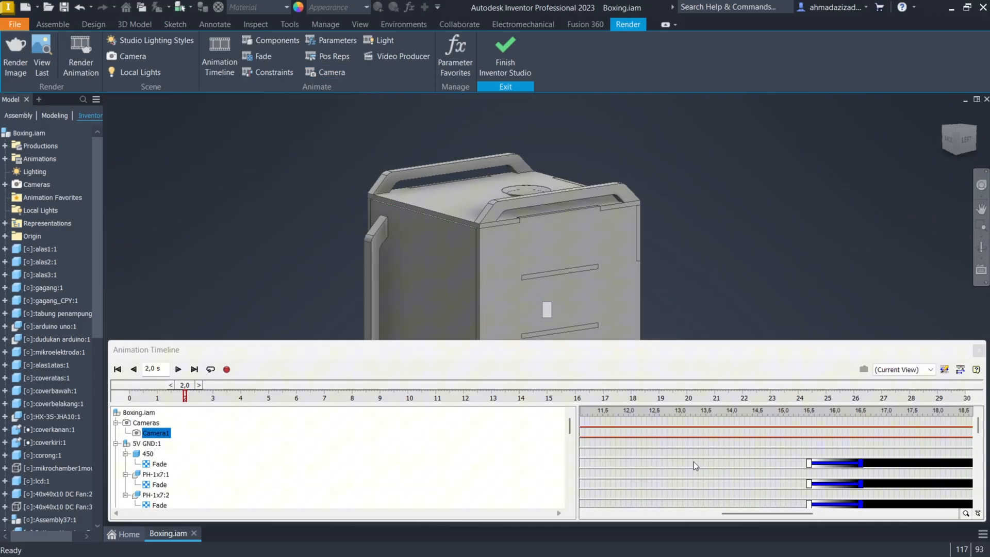
left_click(758, 515)
left_click_drag(745, 525, 603, 505)
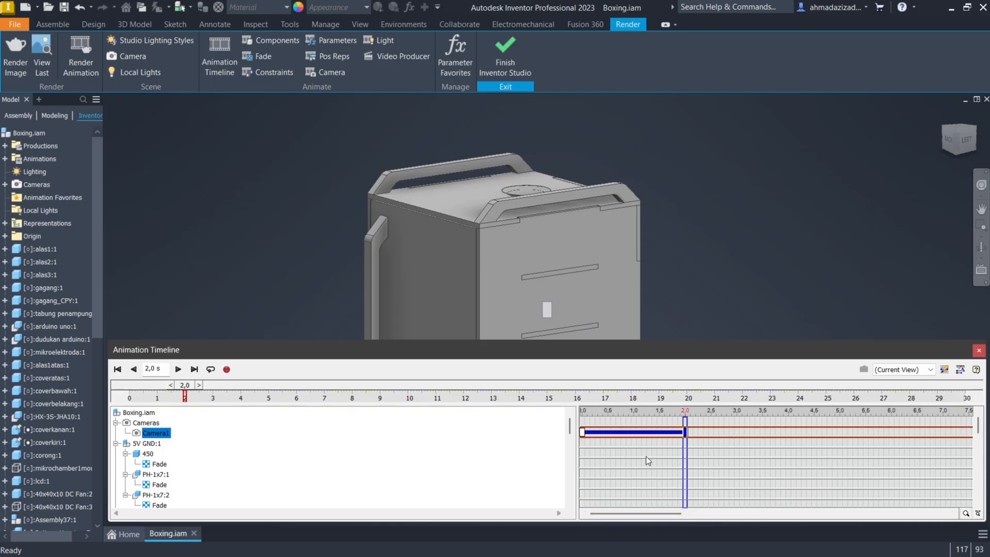
left_click_drag(686, 458, 581, 458)
scroll(747, 303, "up", 3)
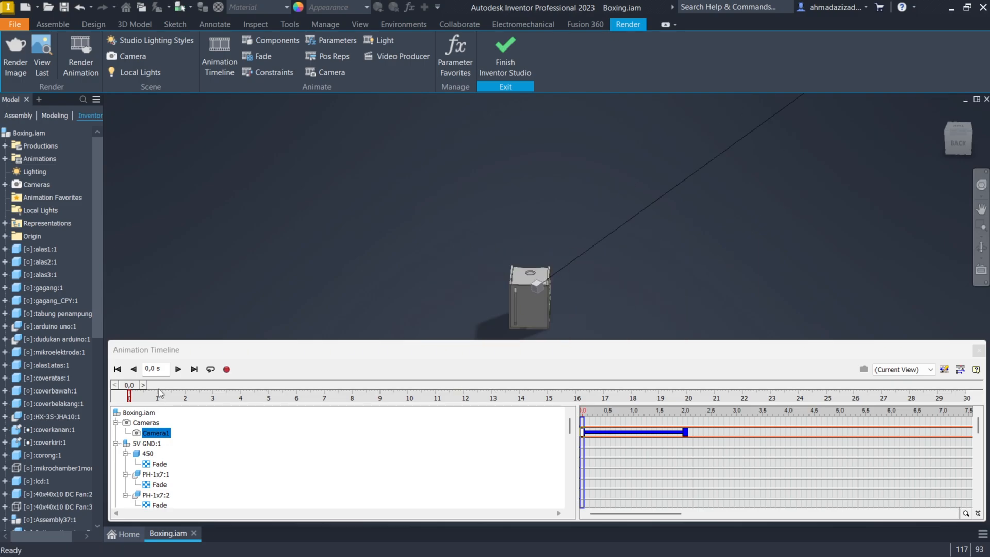
Play the animation in the current view, switch the timeline's camera to Camera1 and replay the move through it
left_click(178, 369)
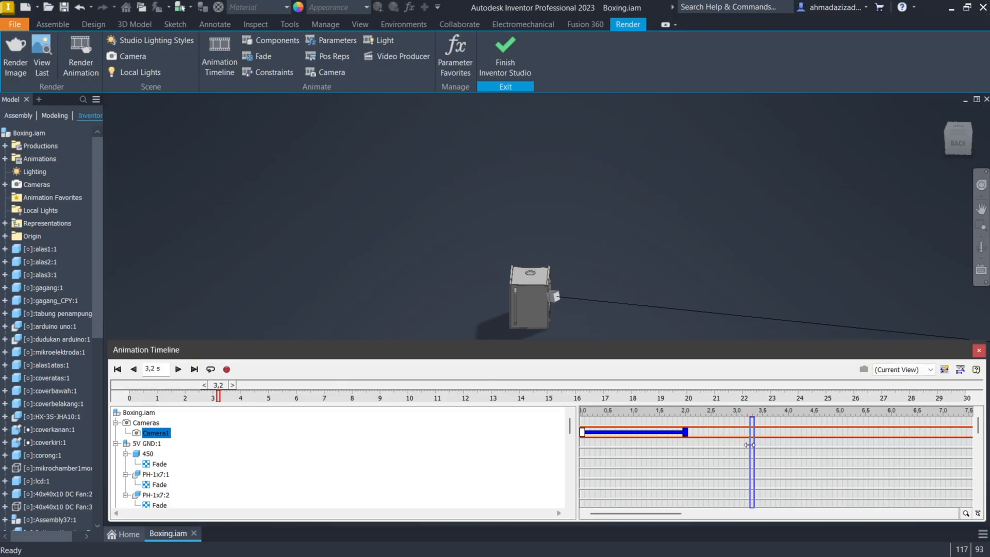
left_click(929, 369)
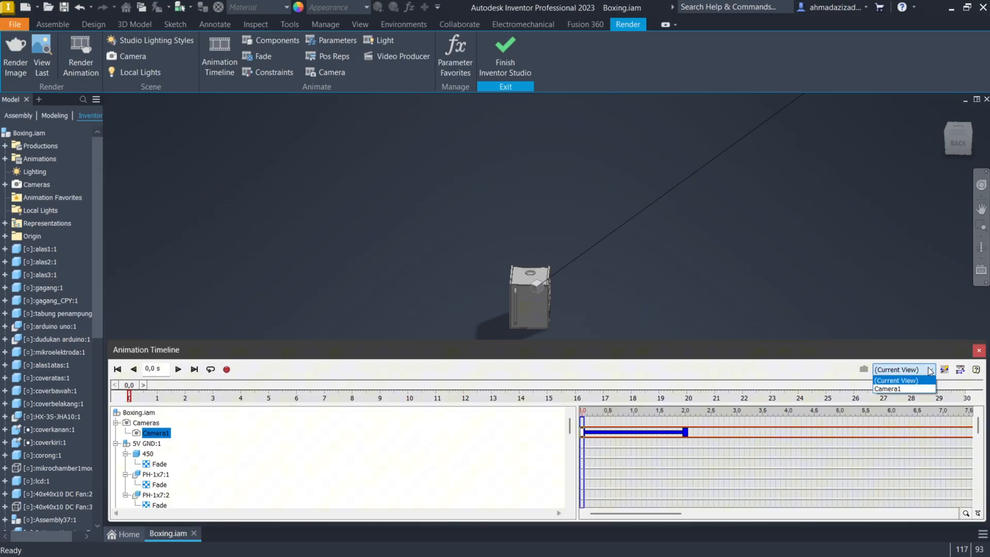
left_click(907, 389)
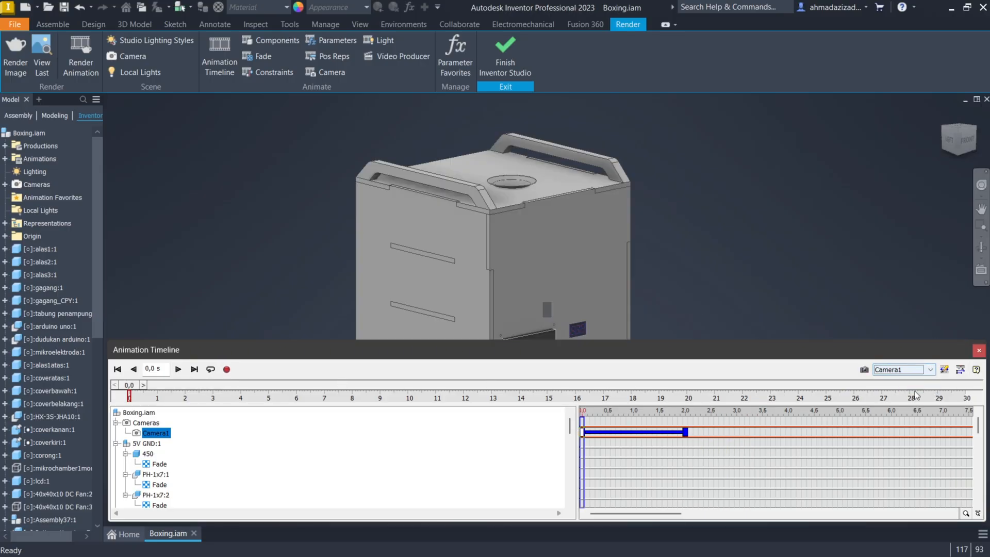
left_click(177, 369)
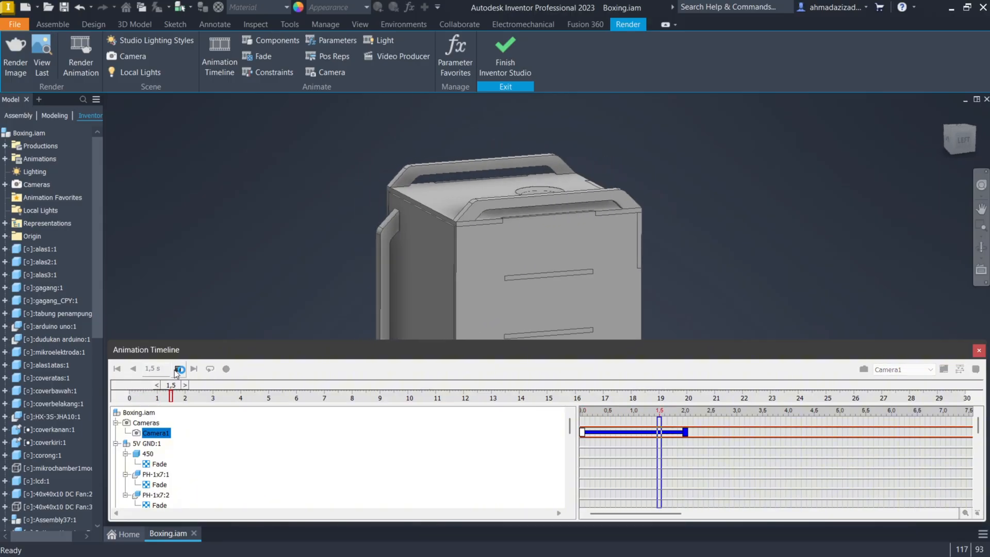
left_click(177, 369)
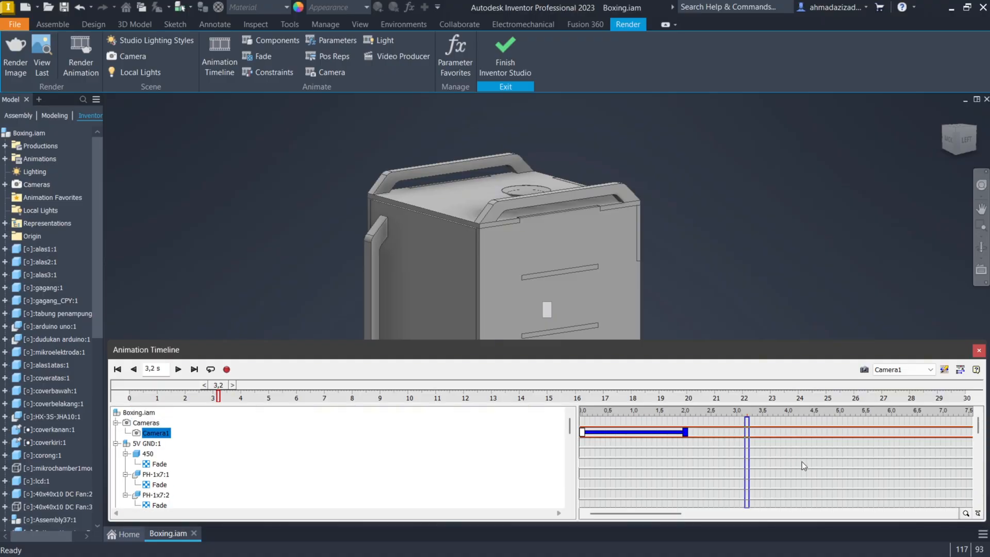
Add another Camera1 action ending on a zoomed-out corner view of the handled back panel and slotted side, adjusting its start time
scroll(726, 272, "down", 5)
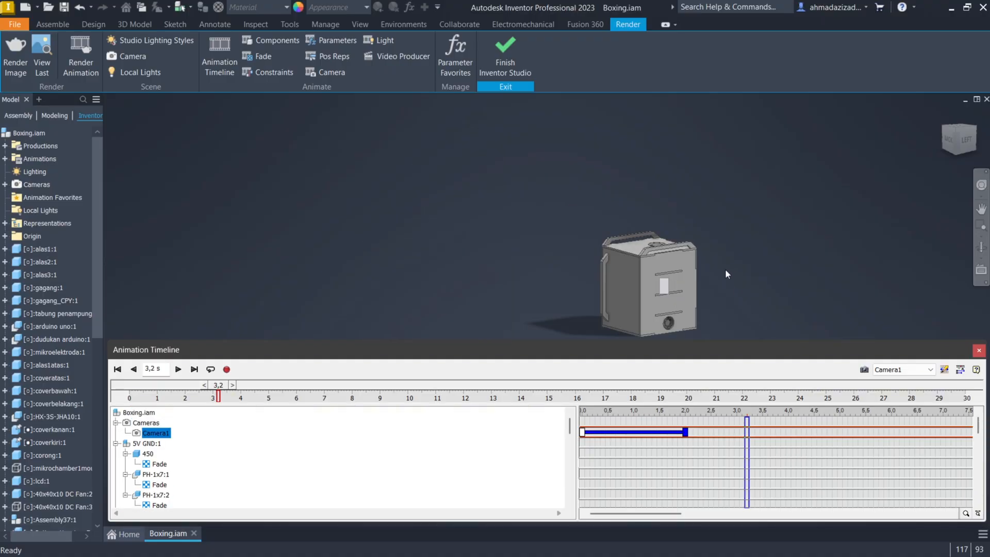
middle_click_drag(726, 272, 768, 278, "shift")
middle_click_drag(767, 277, 631, 242)
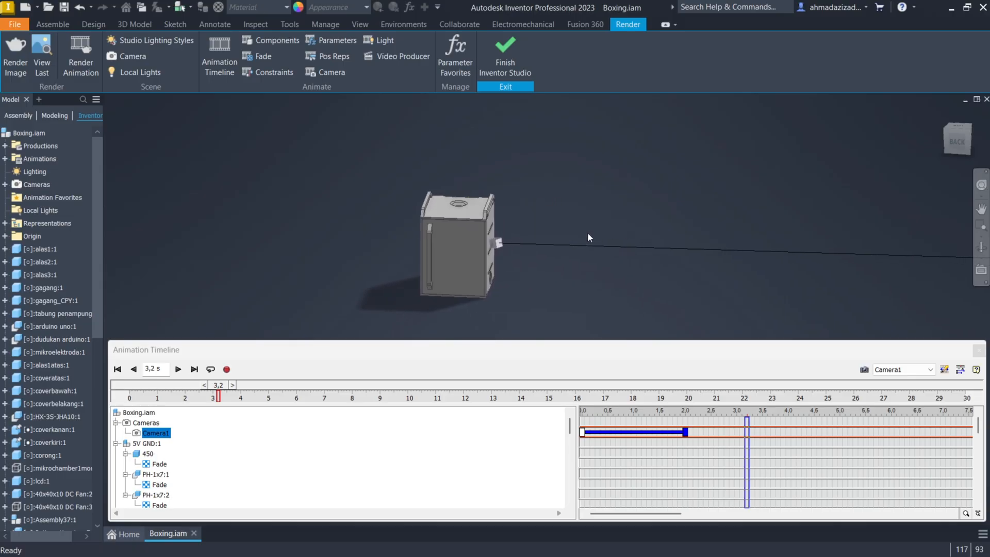
left_click(325, 72)
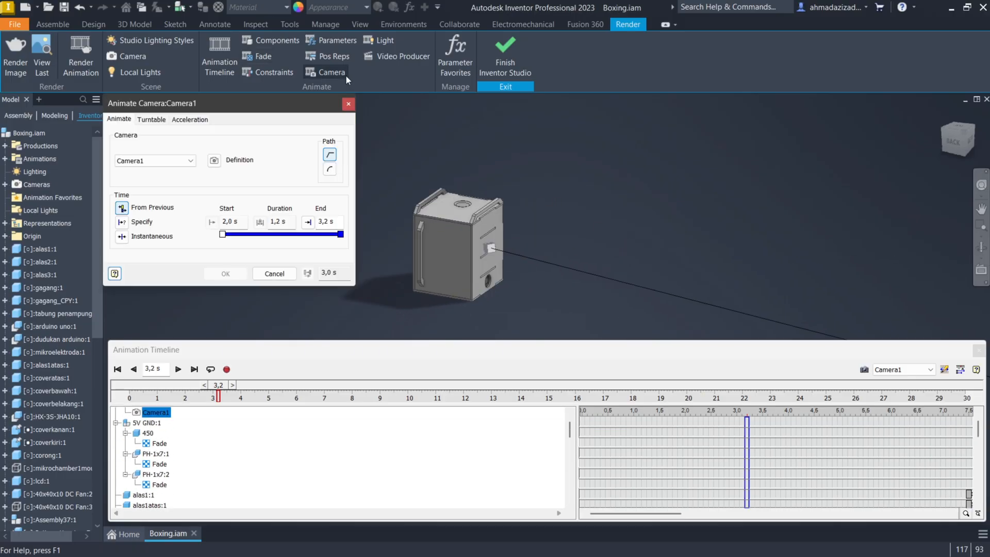
left_click(217, 159)
left_click(229, 333)
left_click_drag(239, 222, 188, 224)
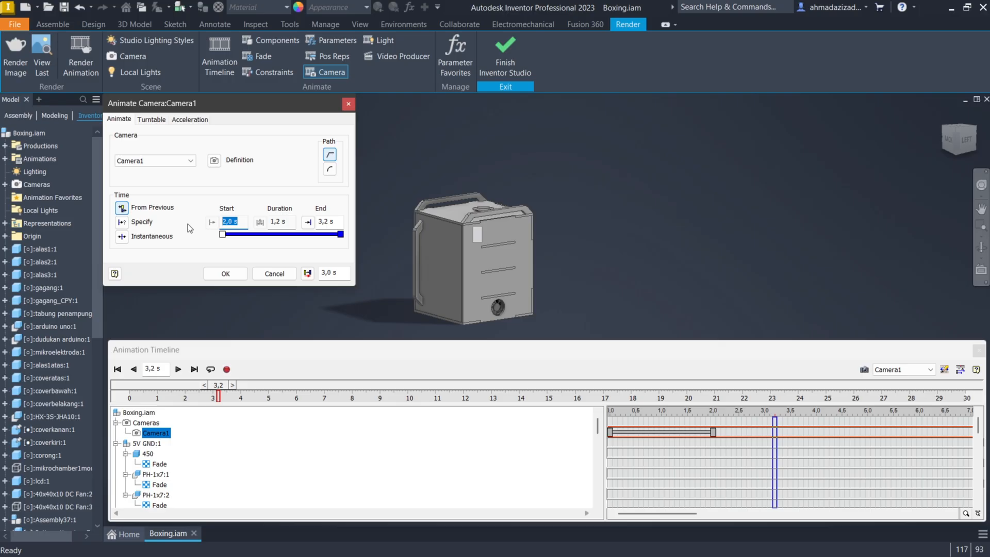
left_click(226, 273)
Play the whole animation from the start to check the camera moves
scroll(822, 449, "down", 5)
scroll(822, 449, "up", 5)
left_click(117, 369)
left_click(178, 370)
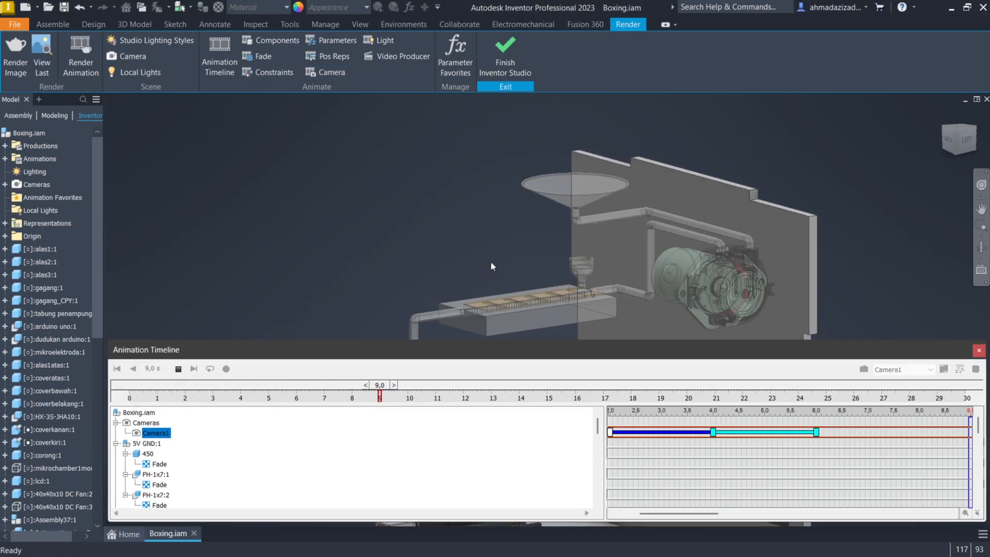
Add a Camera1 action starting at 7,5 s, framed on the interior shelves that hold the pump and the sensor
left_click_drag(435, 395, 363, 396)
middle_click_drag(798, 218, 748, 148)
left_click_drag(363, 396, 338, 396)
left_click(326, 73)
left_click(216, 159)
middle_click_drag(274, 379, 347, 294)
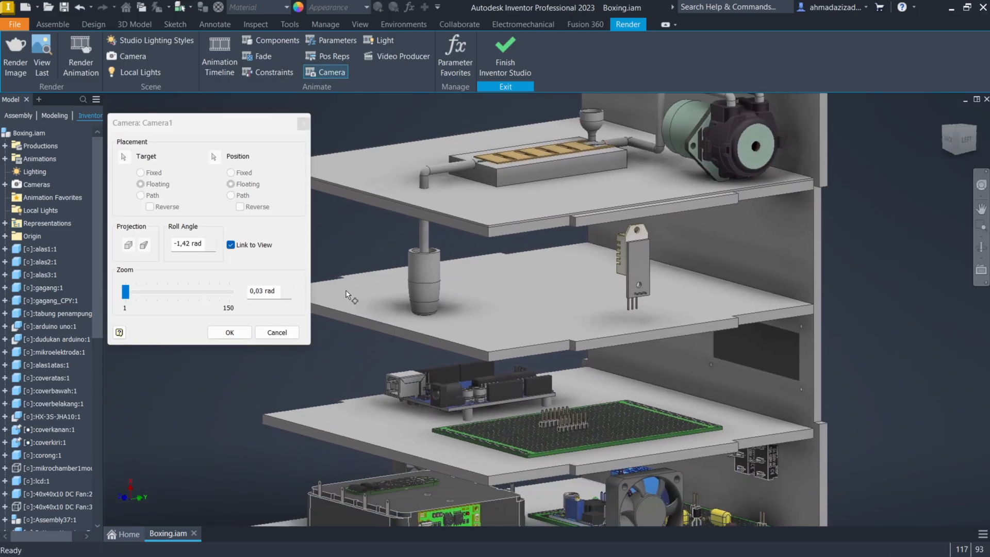
left_click(229, 333)
left_click_drag(239, 222, 196, 223)
type("7,5 s")
left_click(226, 273)
Add a Camera1 action framed lower on the interior shelves and place it on the timeline from 11,0 to 13,0 s
left_click_drag(338, 396, 394, 396)
left_click_drag(709, 513, 758, 513)
left_click_drag(393, 396, 435, 395)
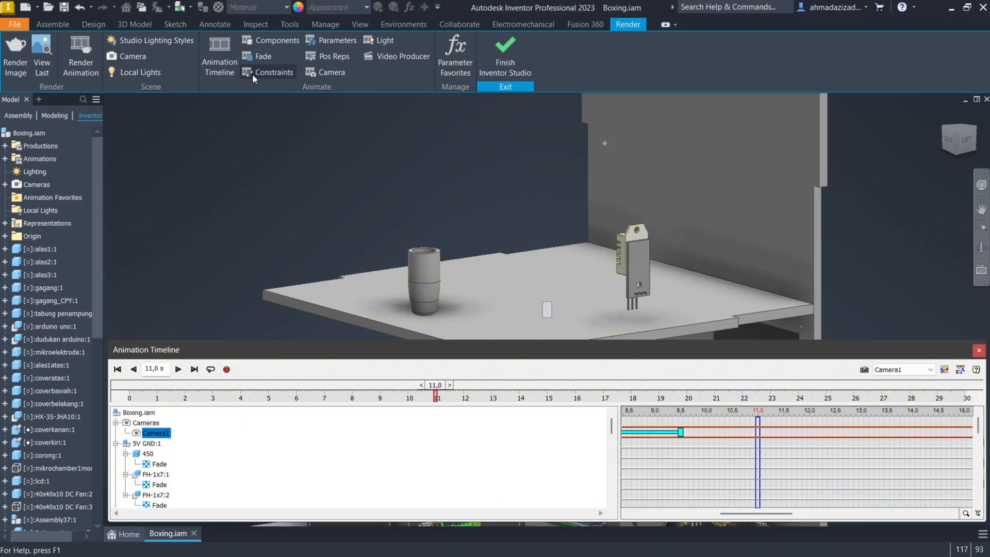
left_click(326, 72)
left_click(216, 159)
middle_click_drag(320, 421, 343, 329)
left_click(229, 332)
left_click(225, 274)
left_click_drag(435, 395, 449, 395)
left_click_drag(706, 432, 782, 438)
Add a Camera1 action framed on the Arduino and perfboard shelf, starting at 14,5 s on the timeline
left_click_drag(448, 396, 532, 396)
scroll(784, 464, "down", 2)
left_click_drag(782, 514, 831, 517)
left_click(326, 73)
left_click(217, 159)
left_click(227, 330)
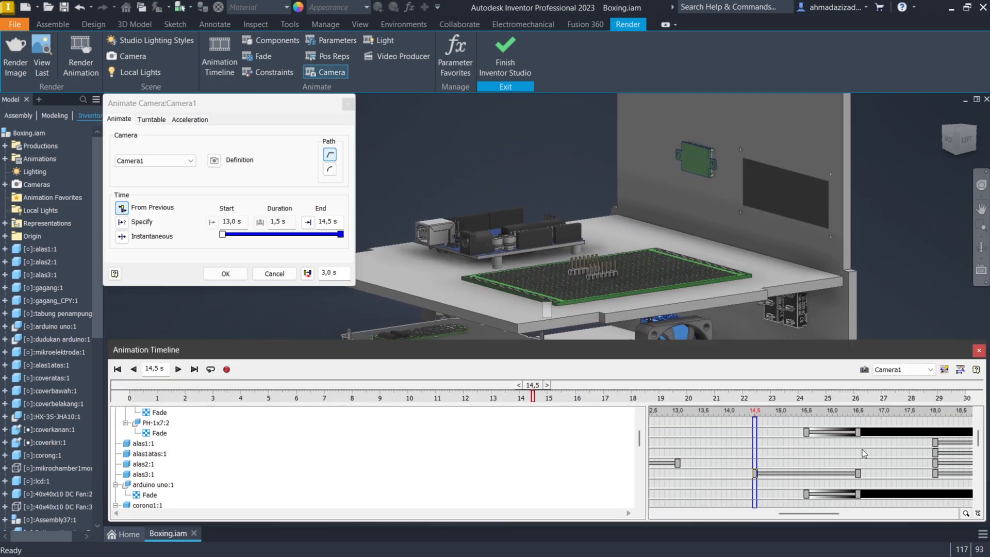
left_click(225, 274)
left_click_drag(762, 465, 751, 464)
At 18,0 s, start a Camera1 action and orbit its definition view to the front panel corner with the display and rocker switches
left_click_drag(532, 396, 632, 396)
scroll(912, 458, "down", 3)
left_click_drag(809, 513, 846, 513)
middle_click_drag(547, 322, 420, 247)
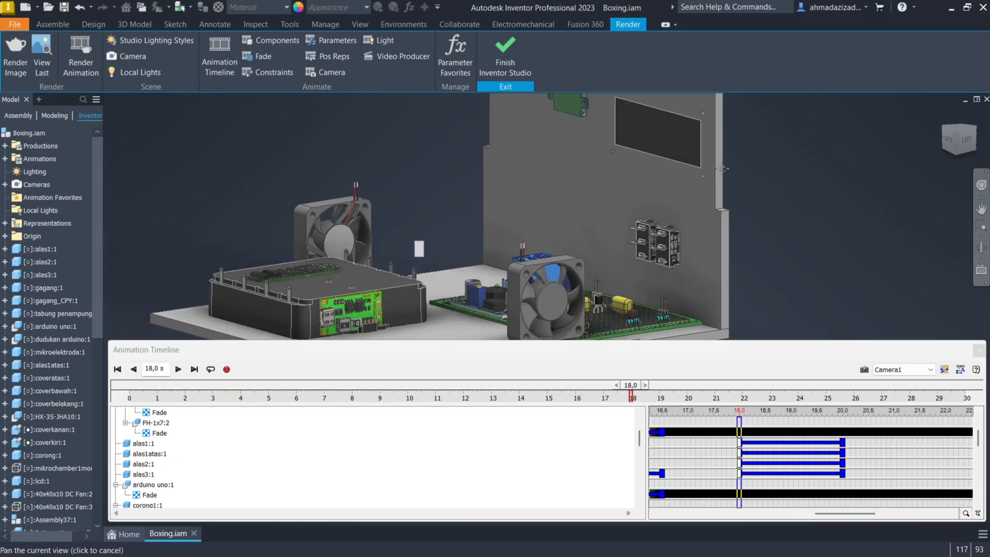
left_click(337, 73)
left_click(216, 159)
middle_click_drag(480, 289, 497, 214)
left_click(231, 245)
left_click(230, 244)
left_click(231, 245)
middle_click_drag(515, 273, 395, 286, "shift")
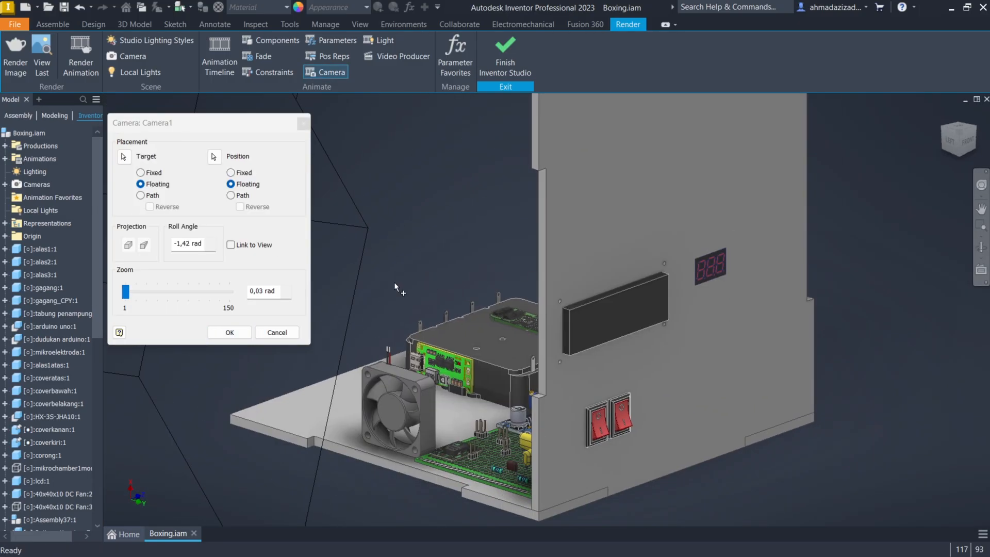
Apply the Camera1 action and move it on the timeline to run from 18,0 to 20,0 s
left_click(230, 332)
left_click(225, 273)
scroll(796, 459, "up", 1)
left_click_drag(820, 442, 794, 442)
Play the closing camera move through Camera1, rewind to about 18 s and replay it
left_click(177, 369)
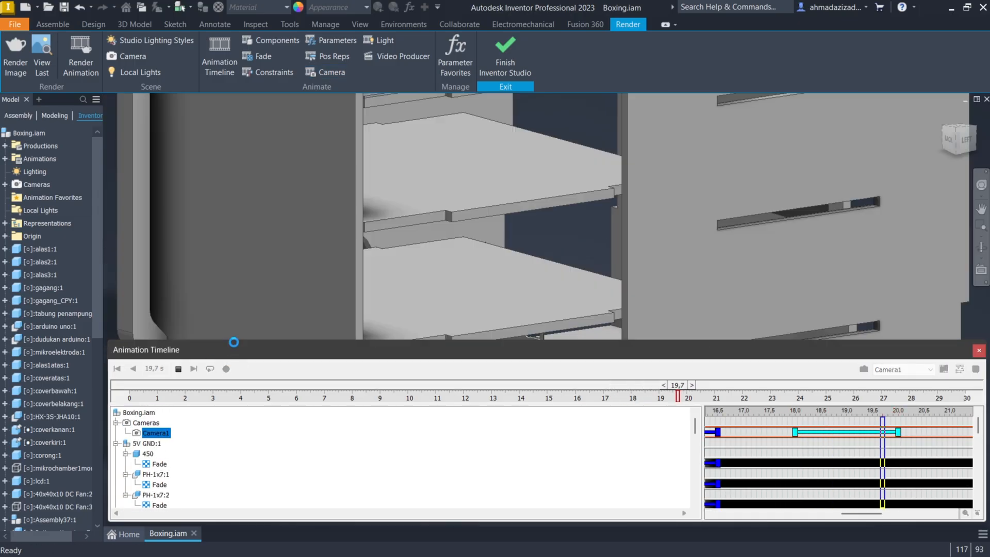
mouse_move(919, 443)
left_mouse_down()
mouse_move(754, 442)
mouse_move(808, 443)
left_mouse_up()
left_click(179, 370)
Switch the timeline to the current view and confirm the edited Camera1 action running from 18,0 to 20,0 s
left_click(929, 369)
left_click(899, 380)
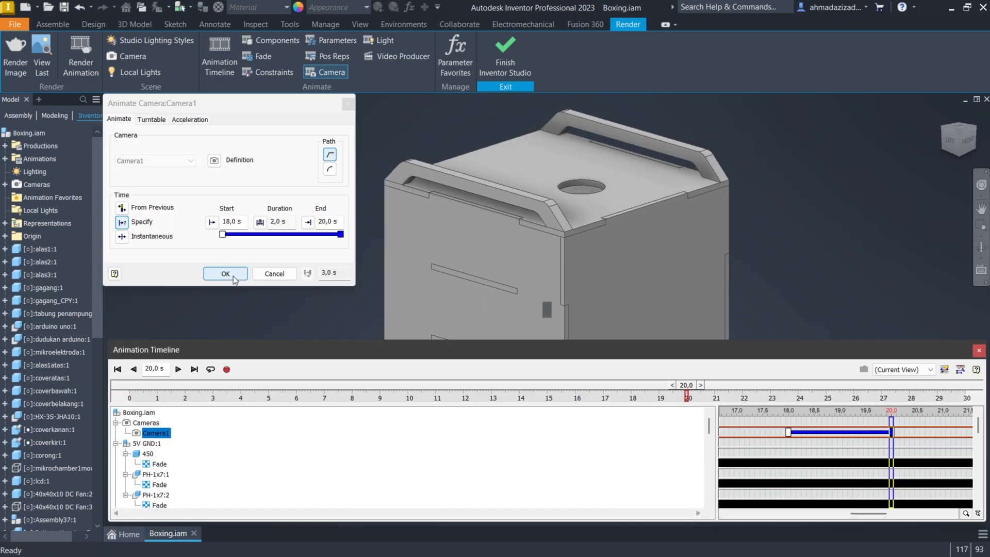
left_click(232, 275)
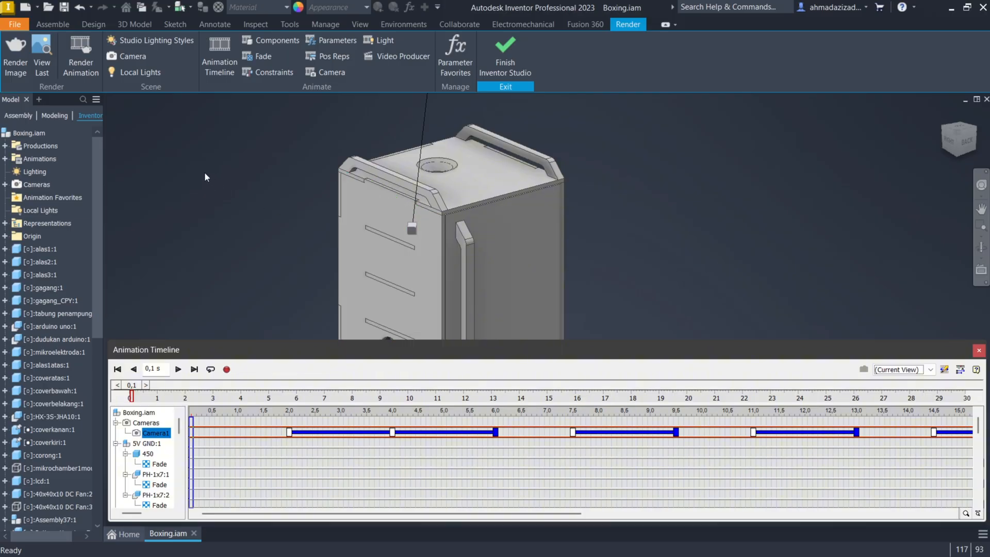
Open the Render Animation settings and review the lighting styles, output and renderer options
left_click(85, 62)
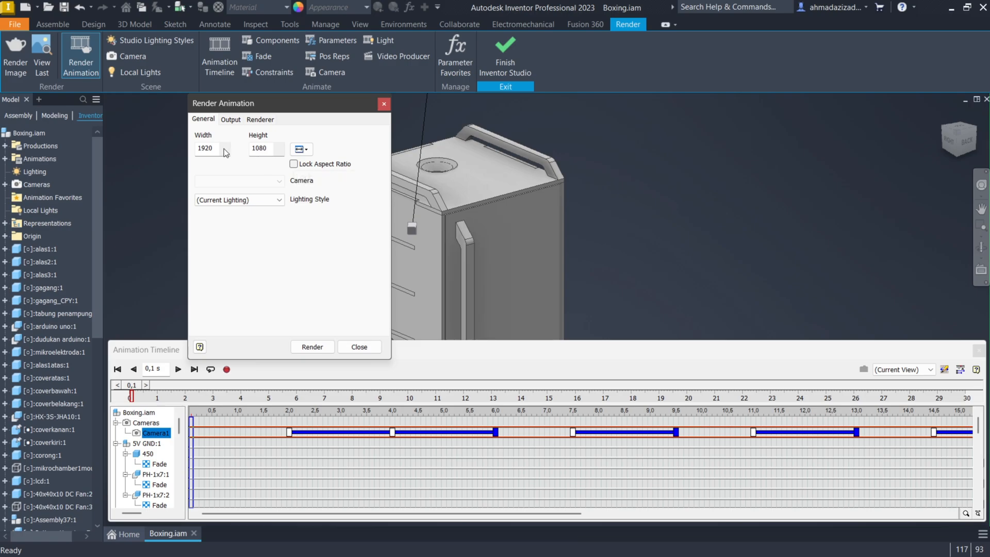
left_click(268, 203)
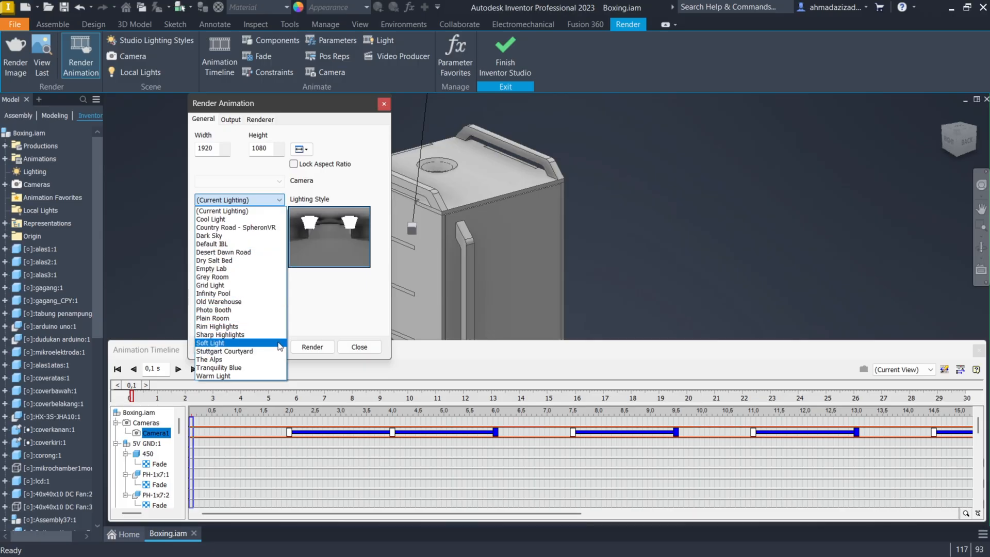
left_click(293, 330)
left_click(231, 119)
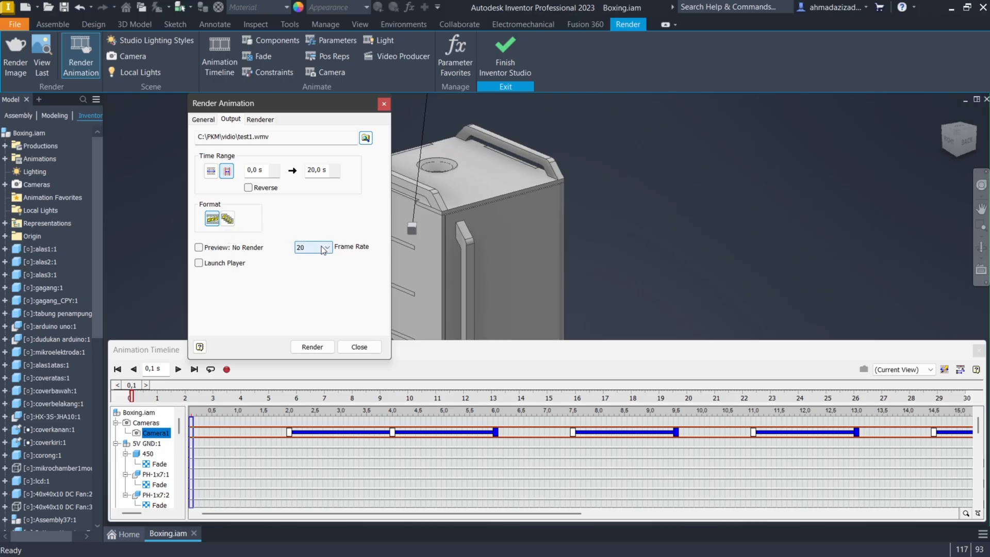
left_click(261, 120)
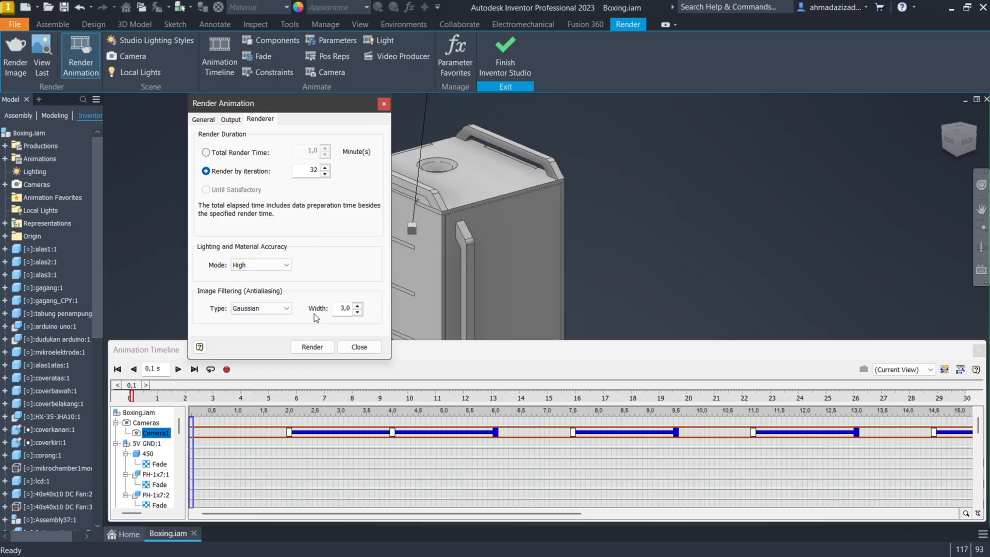
left_click(204, 119)
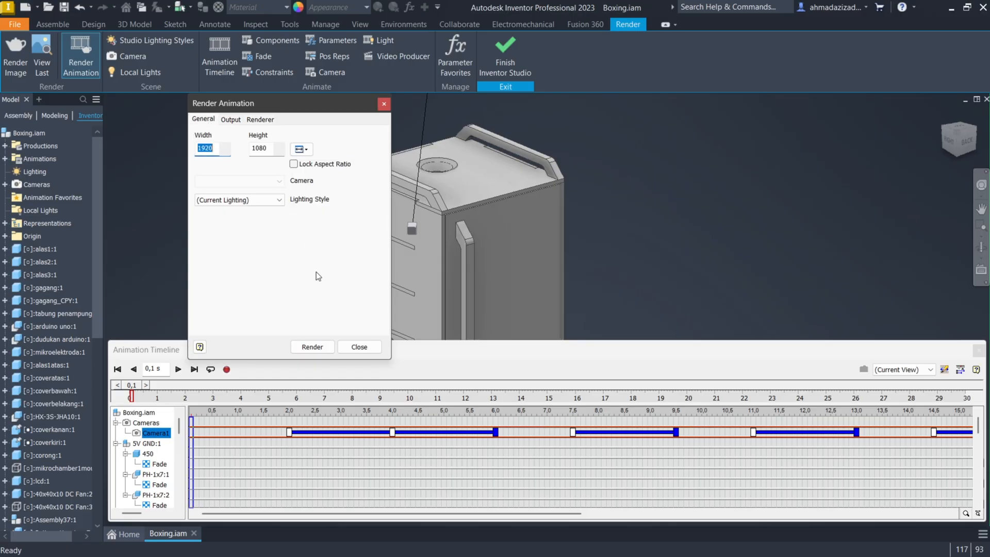
Render the animation over the existing test1.wmv using the custom 1920 x 1080 profile with BroadBand(250Kbps), and close the render output
left_click(312, 346)
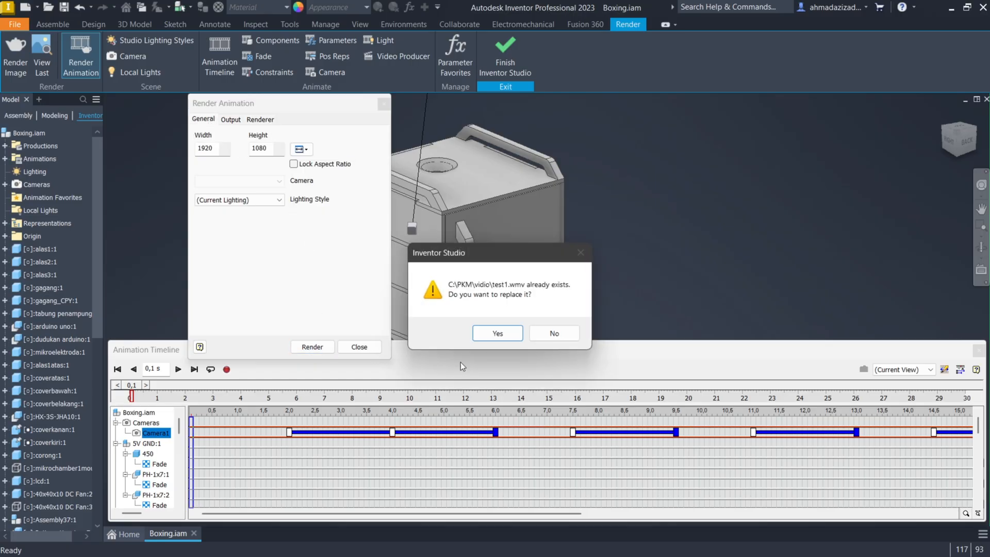
left_click(498, 333)
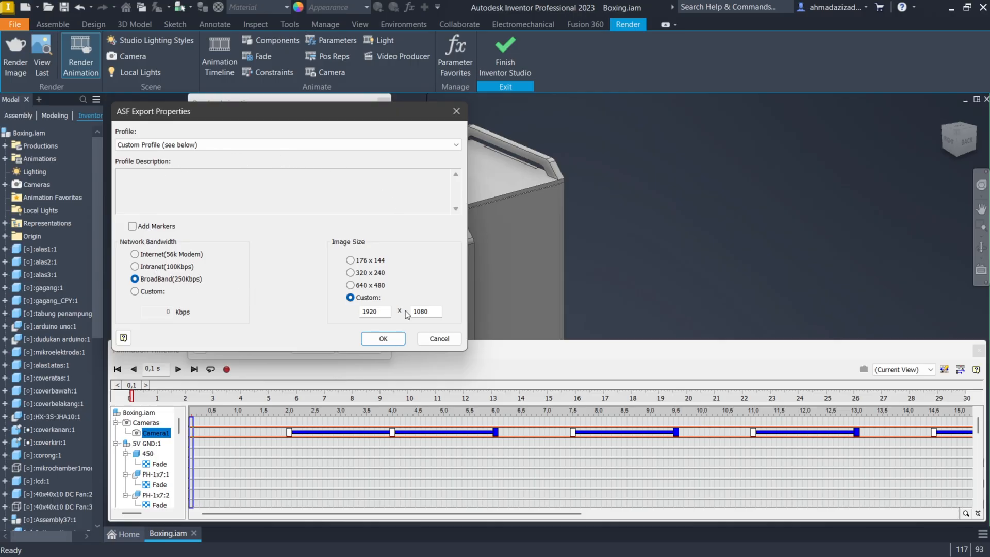
left_click(388, 340)
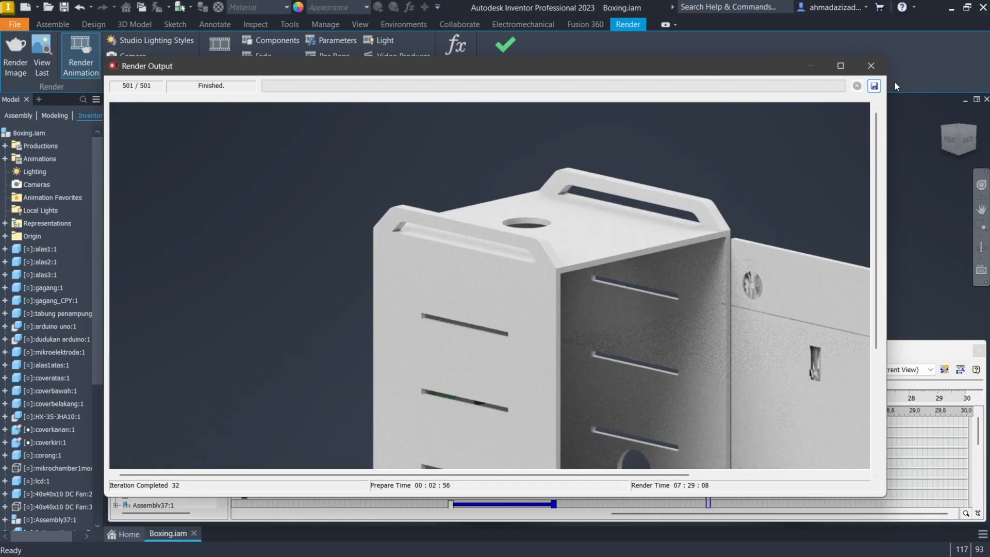
left_click(870, 66)
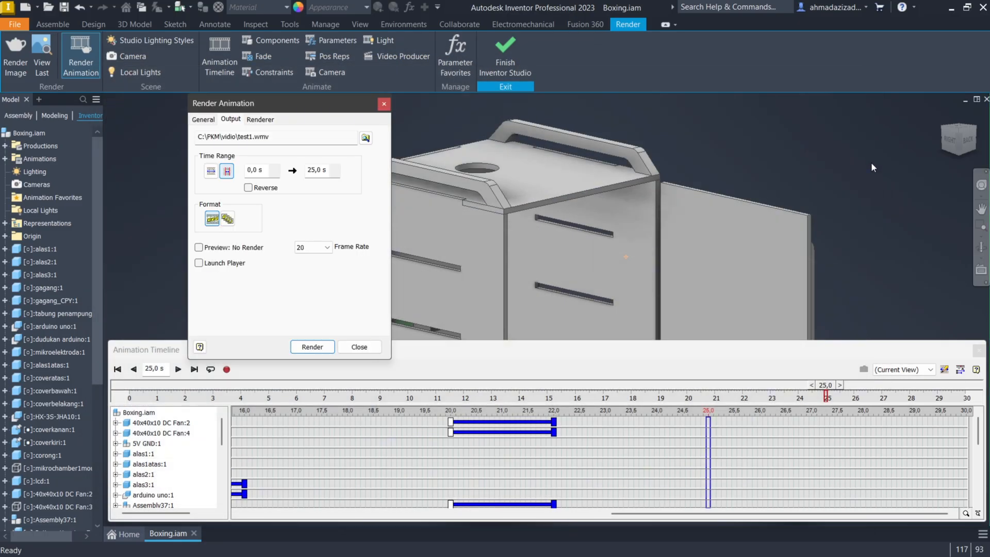